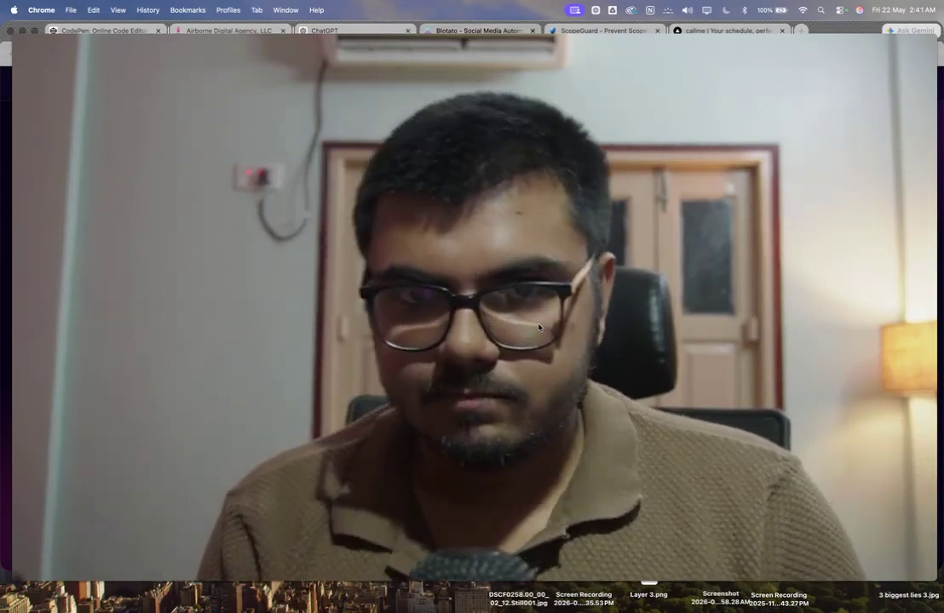
# Step: Examine the ScopeGuard landing page from the hero and its action buttons down through the feature cards and waitlist section
pyautogui.moveTo(469, 523)
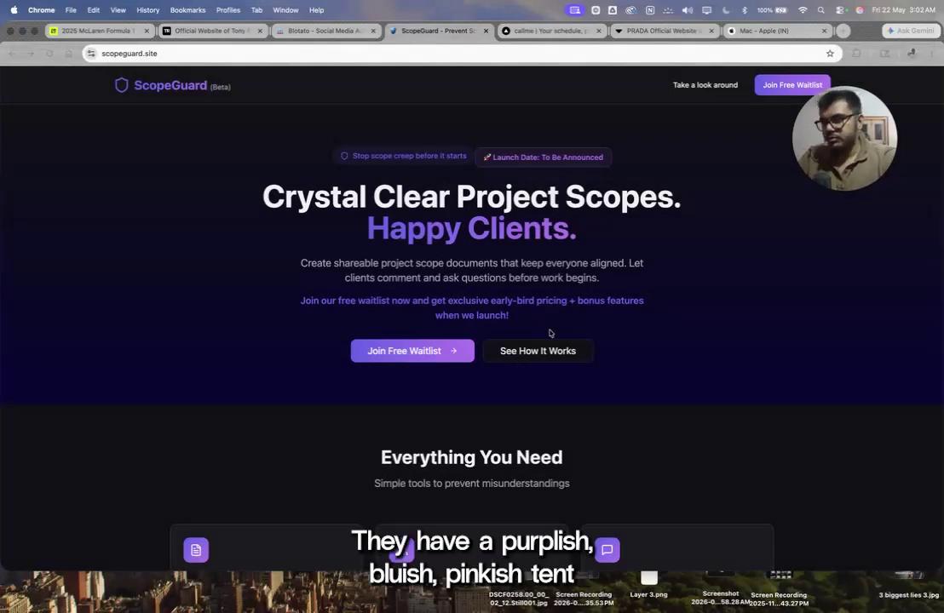
pyautogui.scroll(-5, 571, 418)
pyautogui.scroll(4, 575, 424)
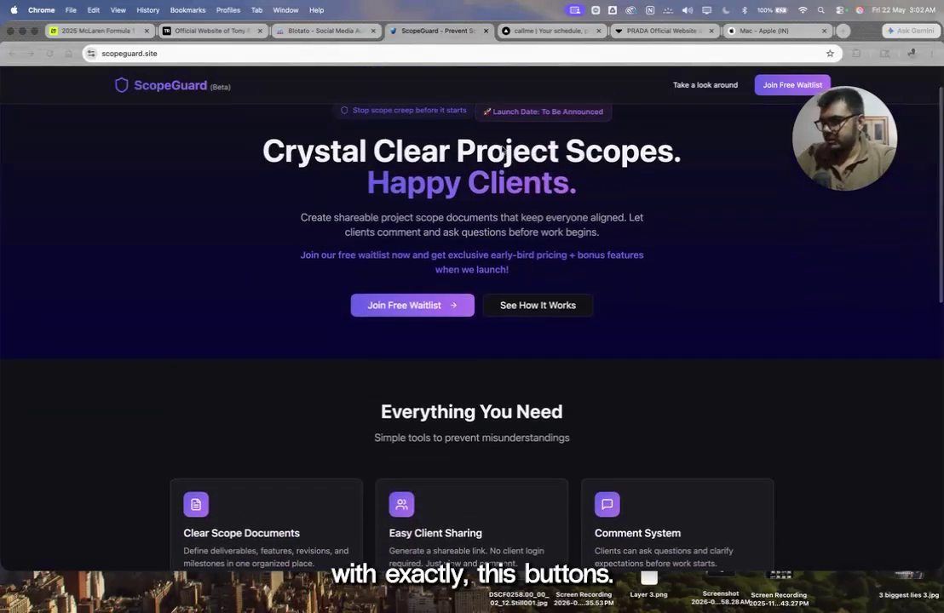
pyautogui.click(493, 114)
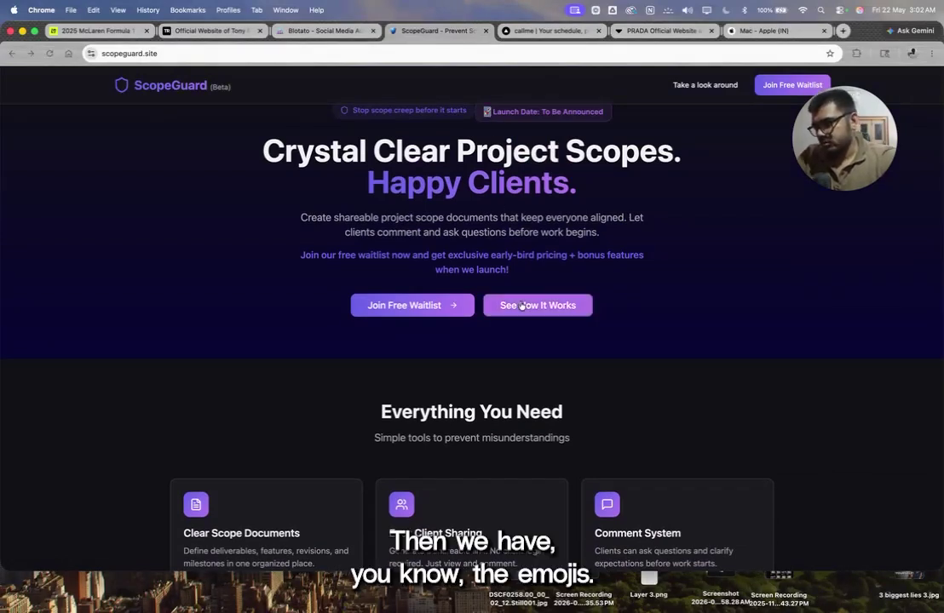
pyautogui.scroll(-4, 611, 403)
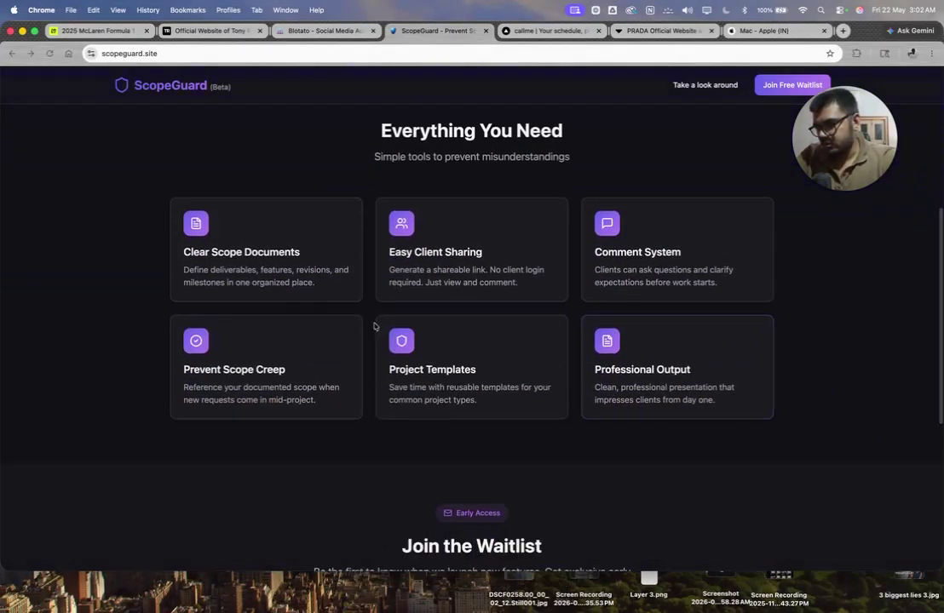
pyautogui.scroll(-5, 374, 326)
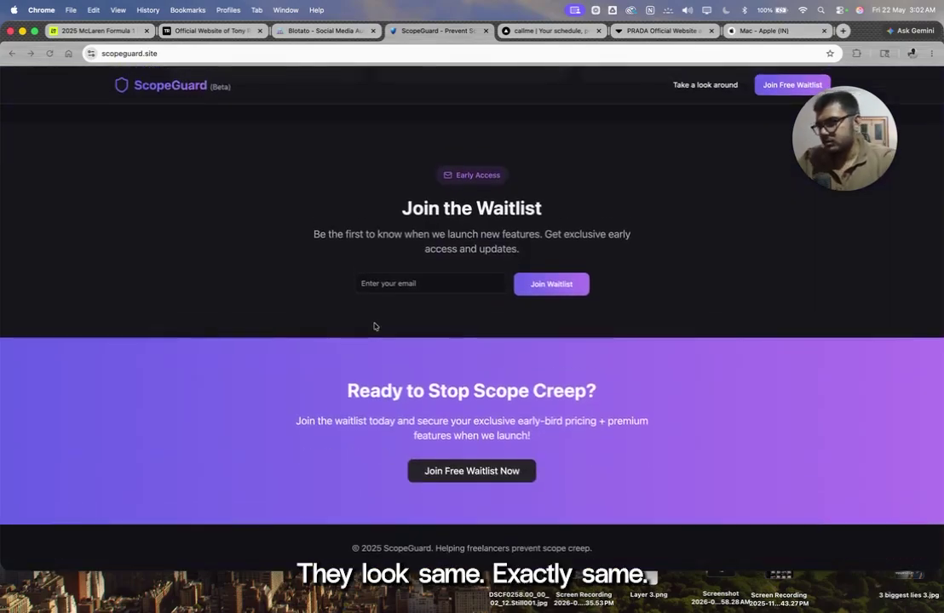
# Step: Examine the Blotato landing page's hero and feature sections, and compare them with the Lando Norris website's design
pyautogui.click(307, 31)
pyautogui.scroll(10, 379, 189)
pyautogui.scroll(10, 381, 194)
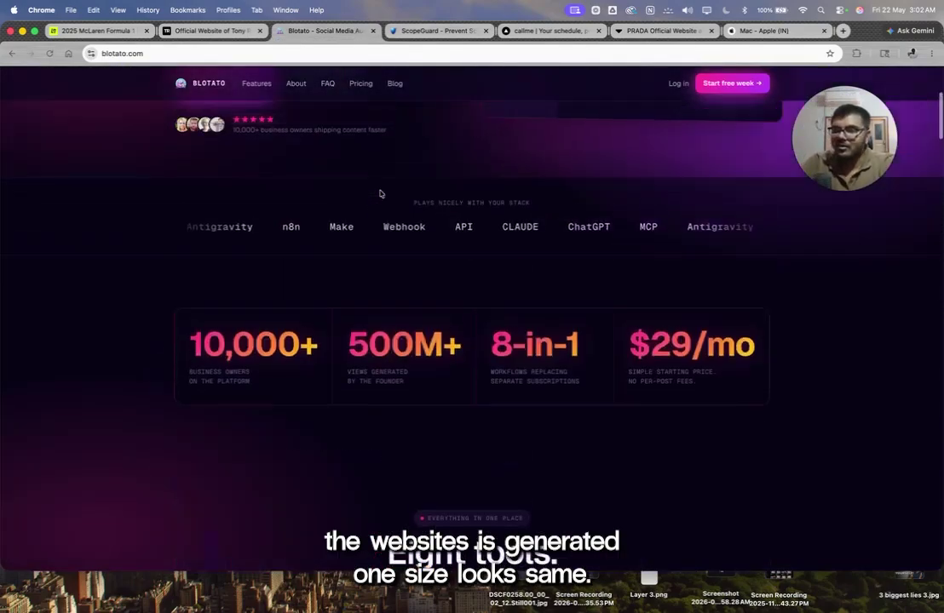
pyautogui.scroll(-4, 455, 299)
pyautogui.scroll(-15, 454, 300)
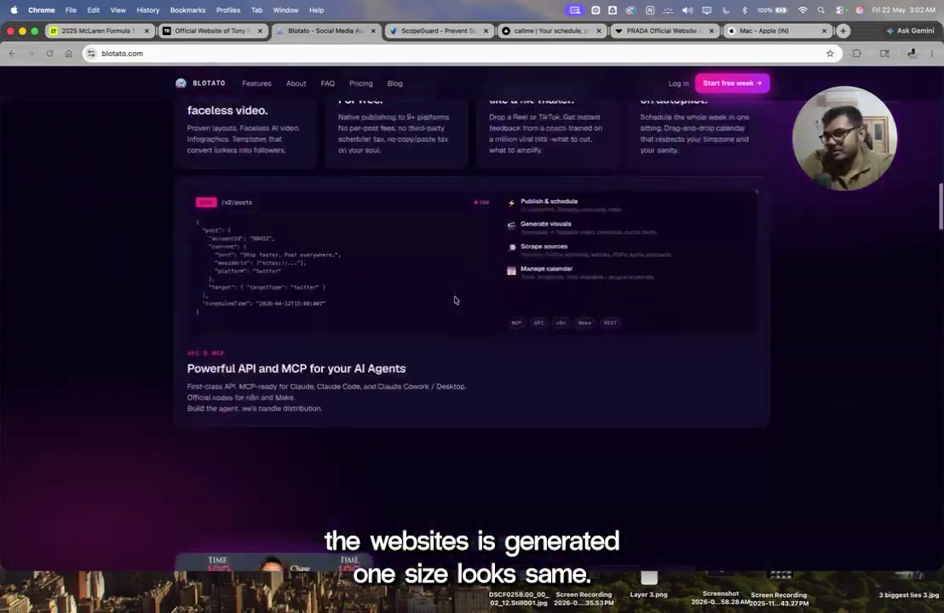
pyautogui.scroll(15, 456, 300)
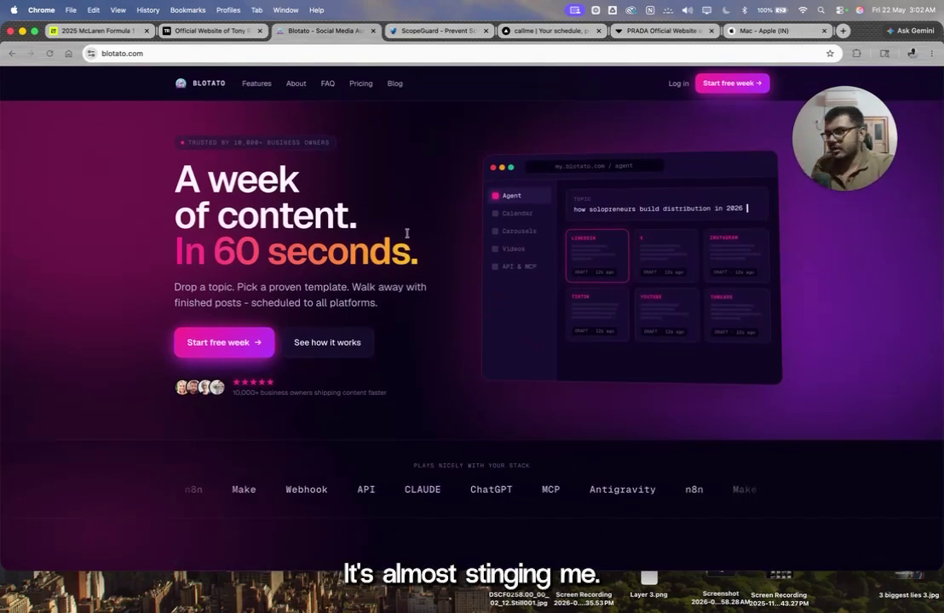
pyautogui.click(108, 34)
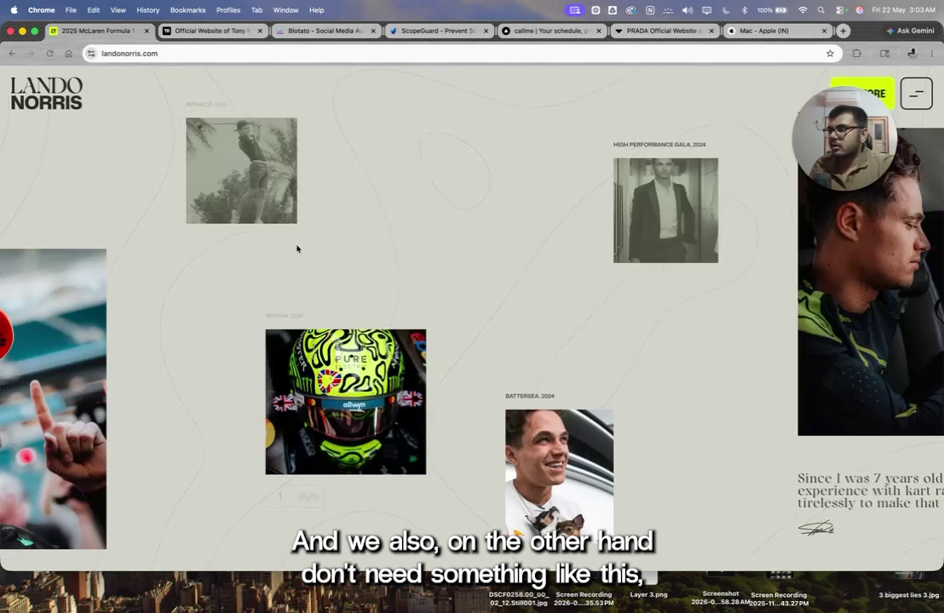
pyautogui.scroll(15, 420, 257)
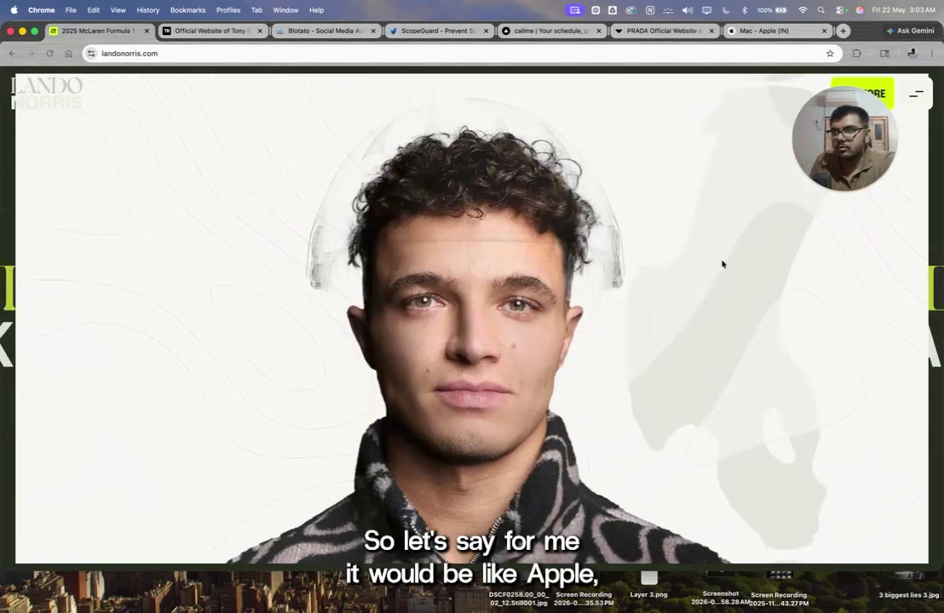
pyautogui.click(764, 30)
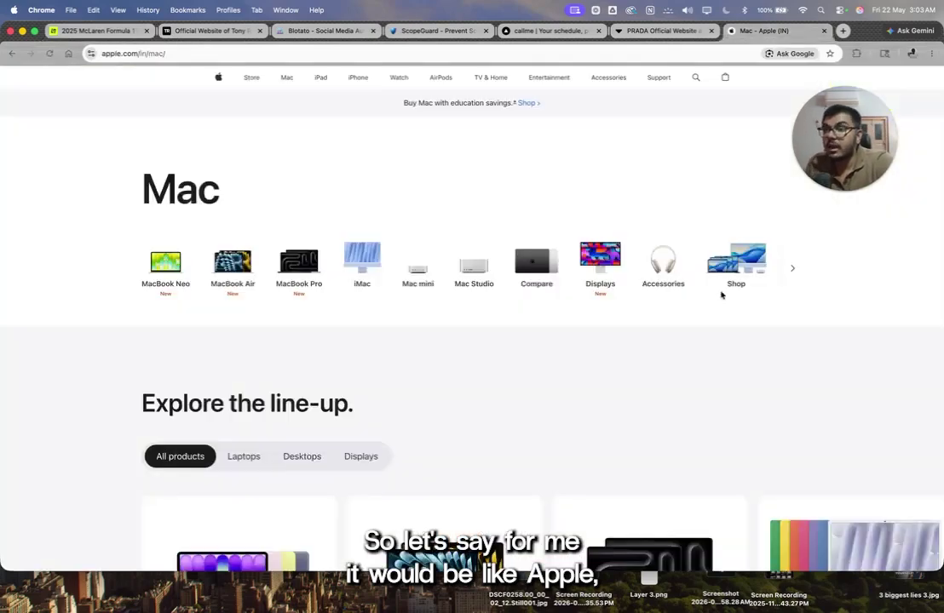
pyautogui.scroll(-15, 721, 295)
pyautogui.scroll(-10, 721, 295)
pyautogui.hscroll(10, 721, 295)
pyautogui.scroll(2, 720, 295)
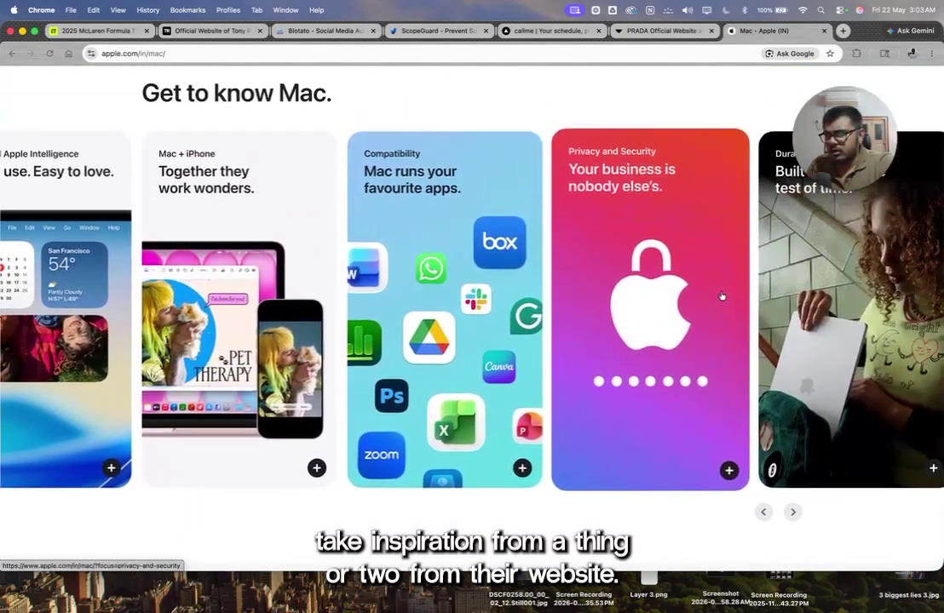
pyautogui.scroll(2, 721, 295)
pyautogui.hscroll(-8, 696, 320)
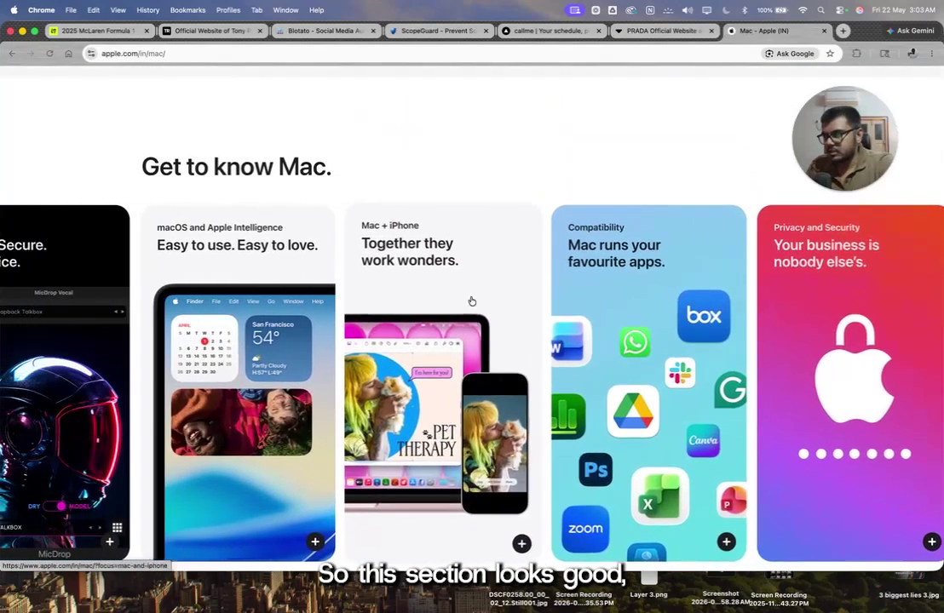
pyautogui.hscroll(-4, 518, 342)
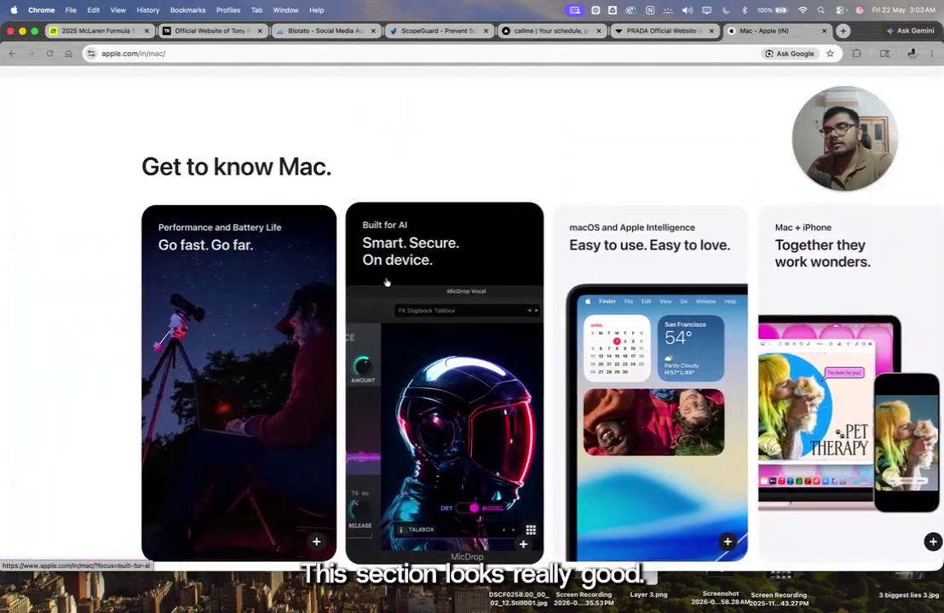
pyautogui.scroll(-2, 325, 375)
pyautogui.hscroll(12, 538, 386)
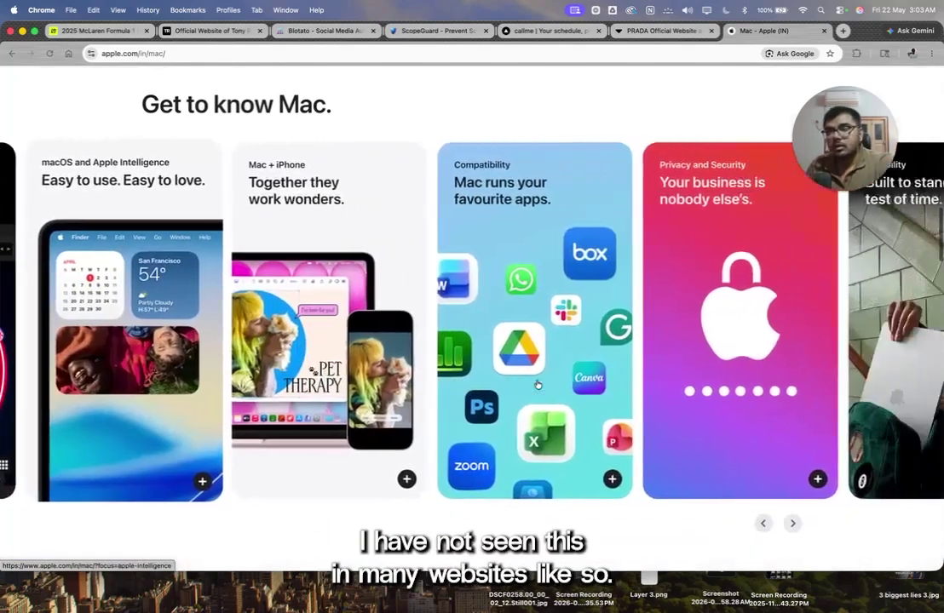
pyautogui.hscroll(4, 538, 386)
pyautogui.scroll(-2, 613, 420)
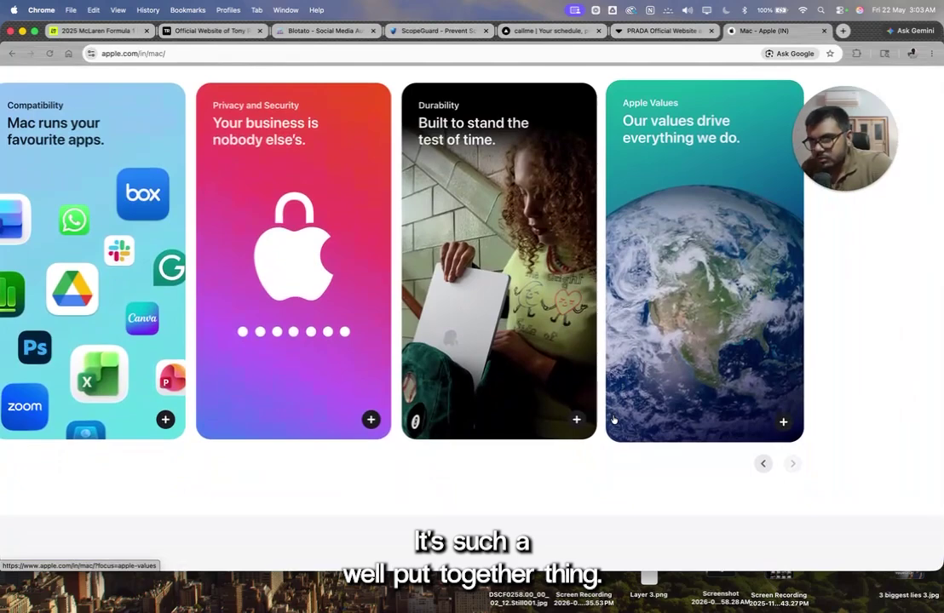
# Step: Examine the Mac page's "Switch to Mac.", "Mac essentials." and "Unlock the world of Apple." sections
pyautogui.scroll(-15, 613, 420)
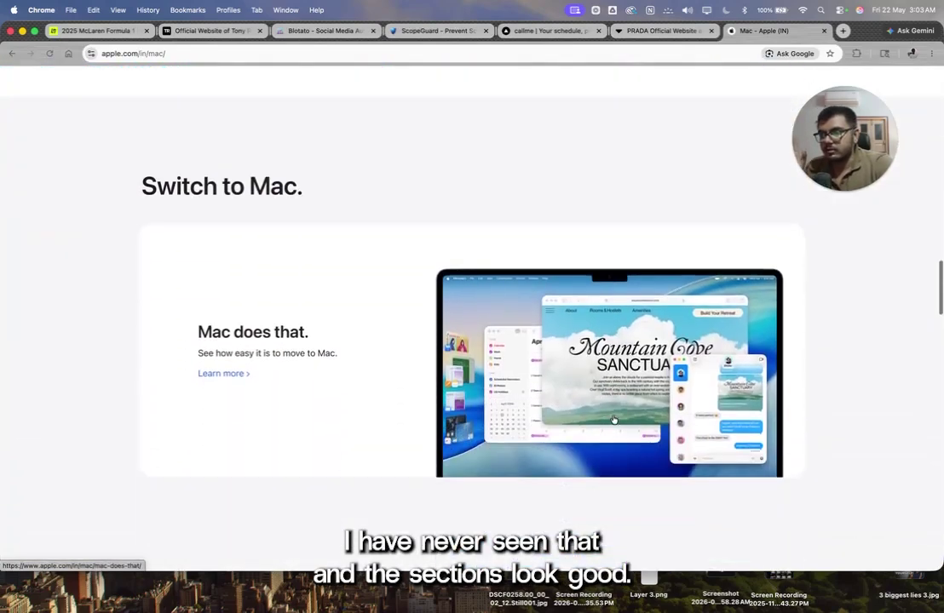
pyautogui.scroll(-12, 614, 420)
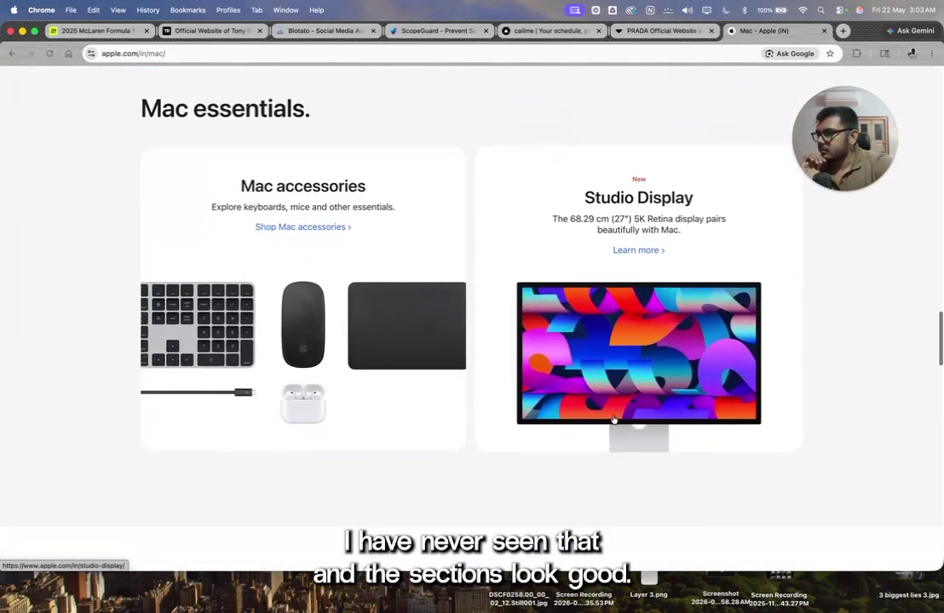
pyautogui.scroll(-6, 582, 322)
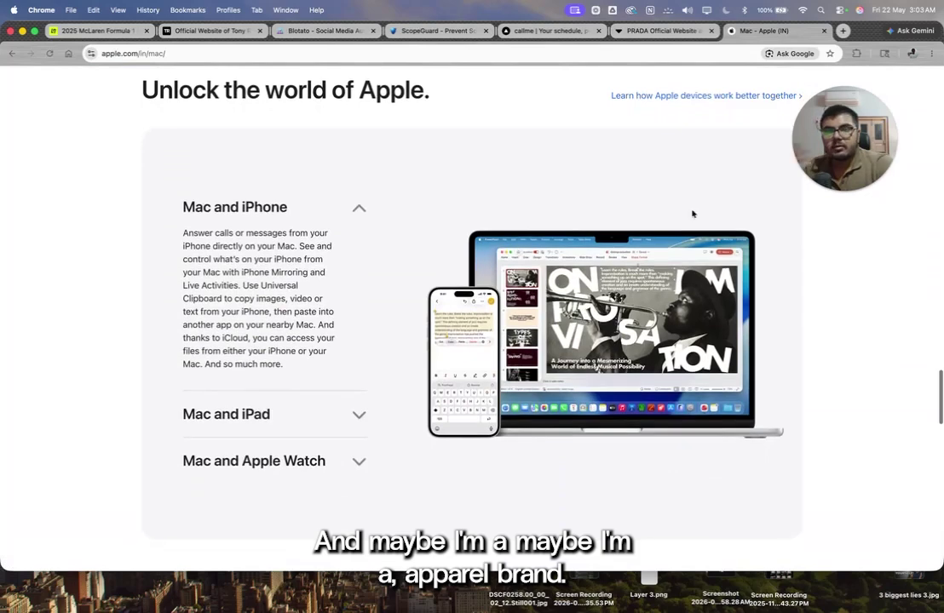
# Step: Examine the Prada homepage's product category grid, Women's Sunglasses feature and Prada Galleria banner for layout inspiration
pyautogui.click(688, 37)
pyautogui.scroll(-5, 665, 219)
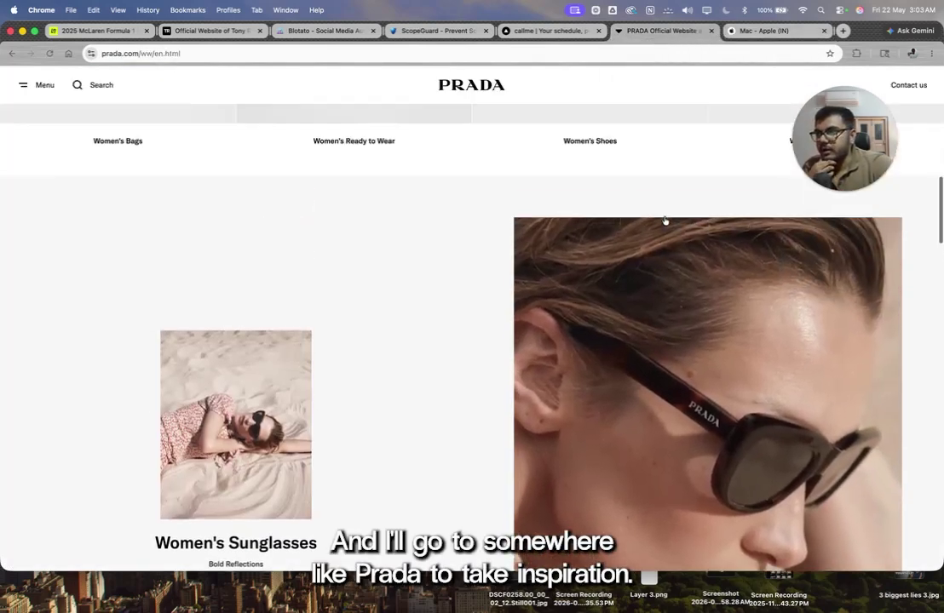
pyautogui.scroll(3, 666, 221)
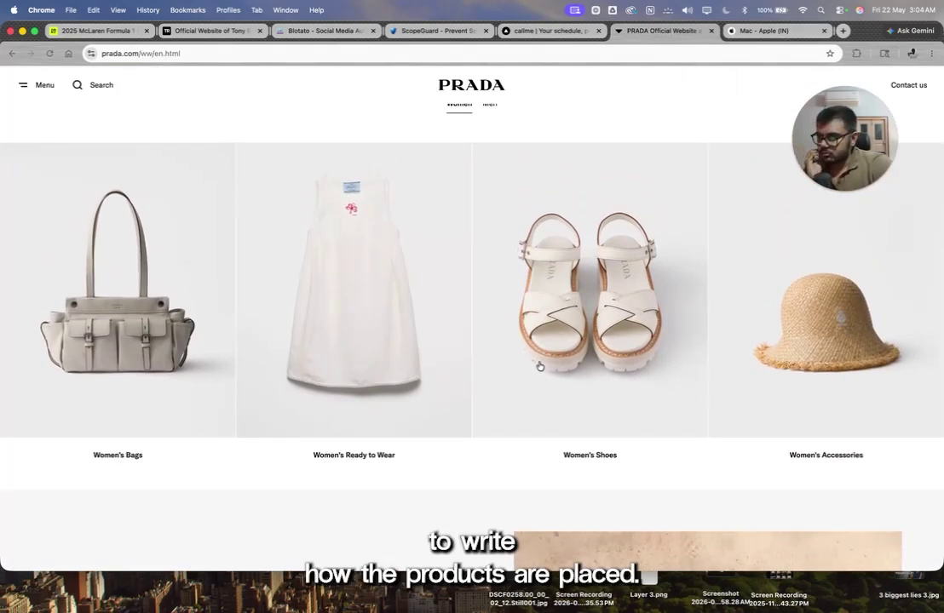
pyautogui.scroll(-3, 617, 467)
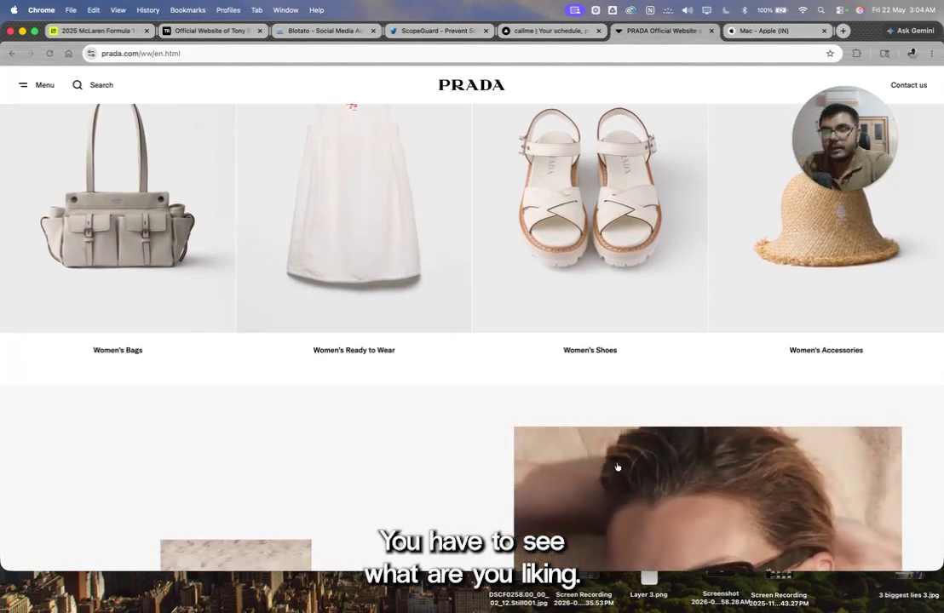
pyautogui.scroll(-6, 614, 478)
pyautogui.scroll(-1, 607, 507)
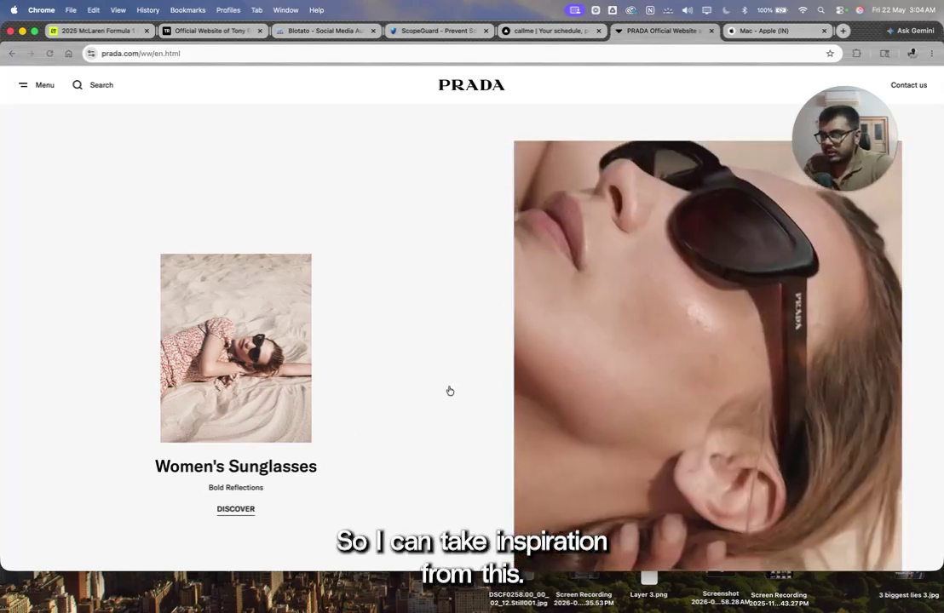
pyautogui.scroll(-10, 351, 406)
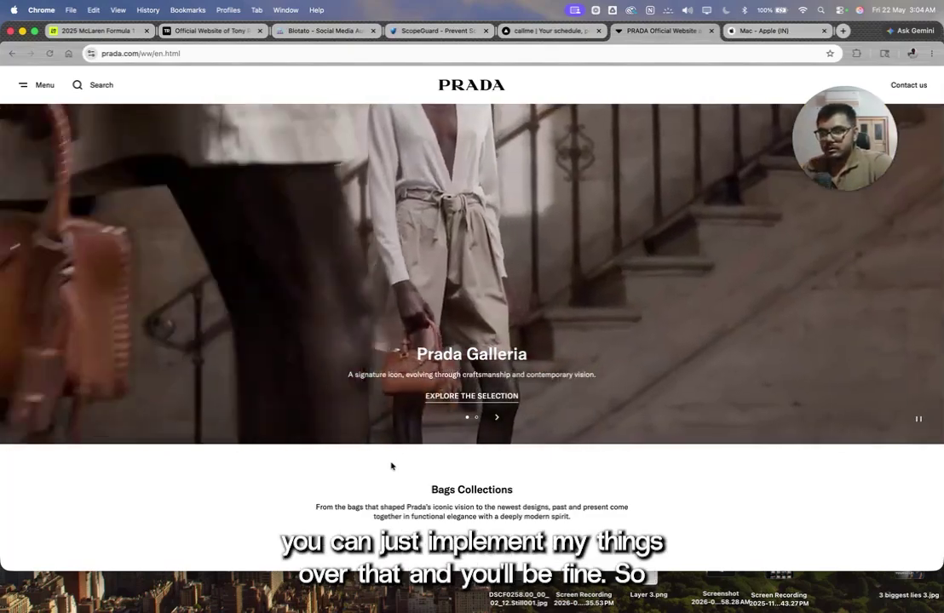
pyautogui.scroll(13, 392, 466)
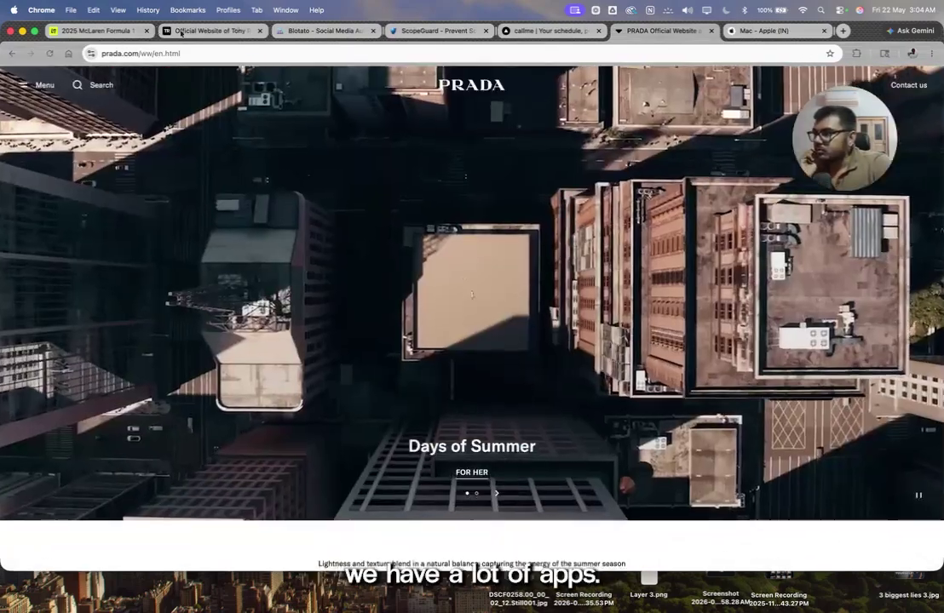
# Step: Open the Tony Robbins website and examine its homepage down to the "Events that liberate" cards
pyautogui.click(180, 33)
pyautogui.scroll(10, 250, 232)
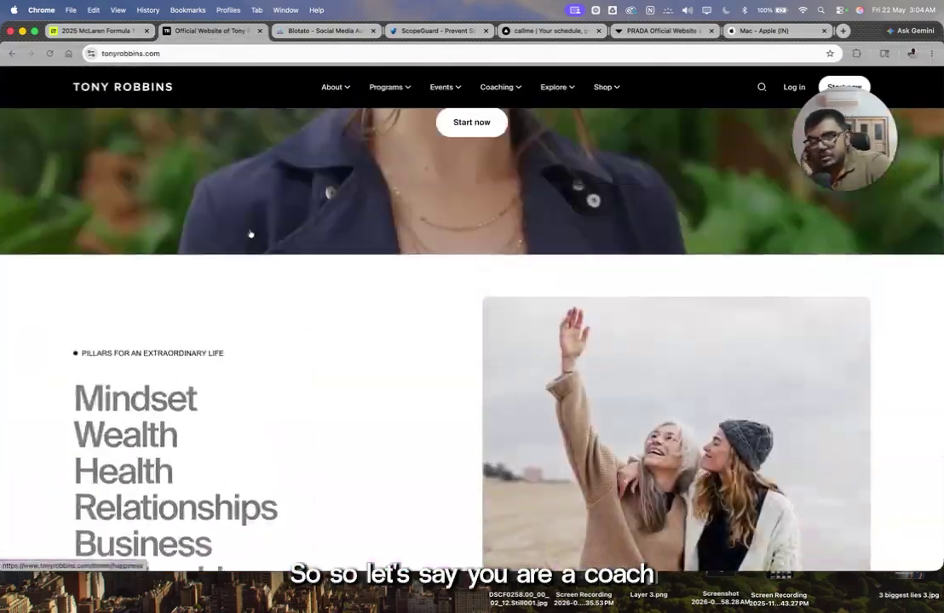
pyautogui.scroll(6, 250, 232)
pyautogui.scroll(-5, 251, 233)
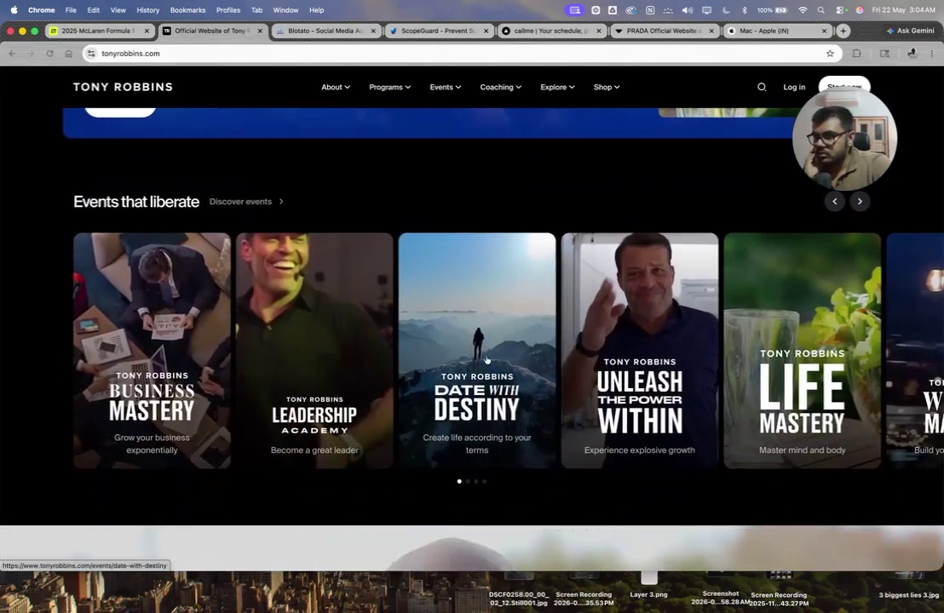
pyautogui.click(775, 31)
pyautogui.scroll(10, 721, 299)
pyautogui.scroll(5, 723, 300)
pyautogui.hscroll(-10, 648, 341)
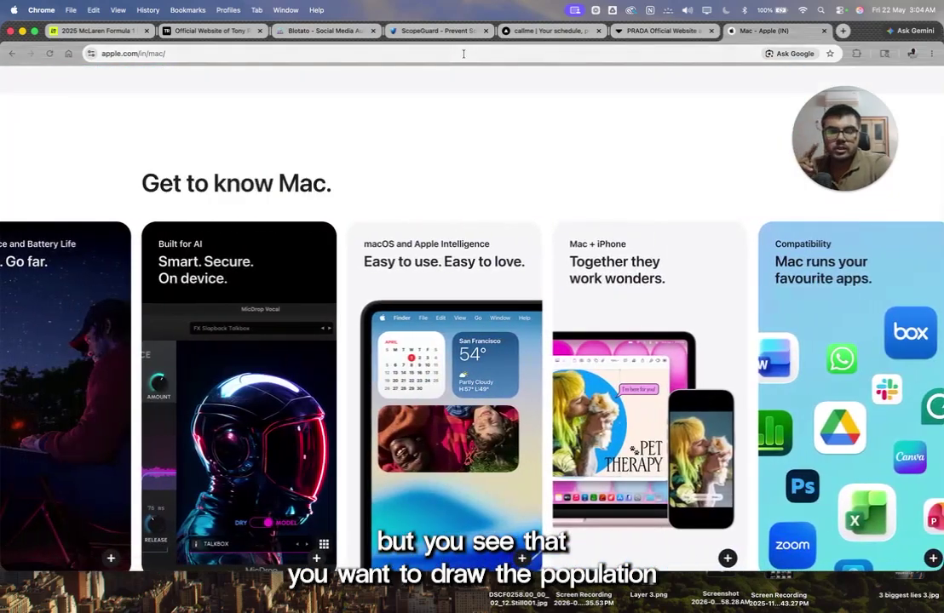
pyautogui.click(198, 33)
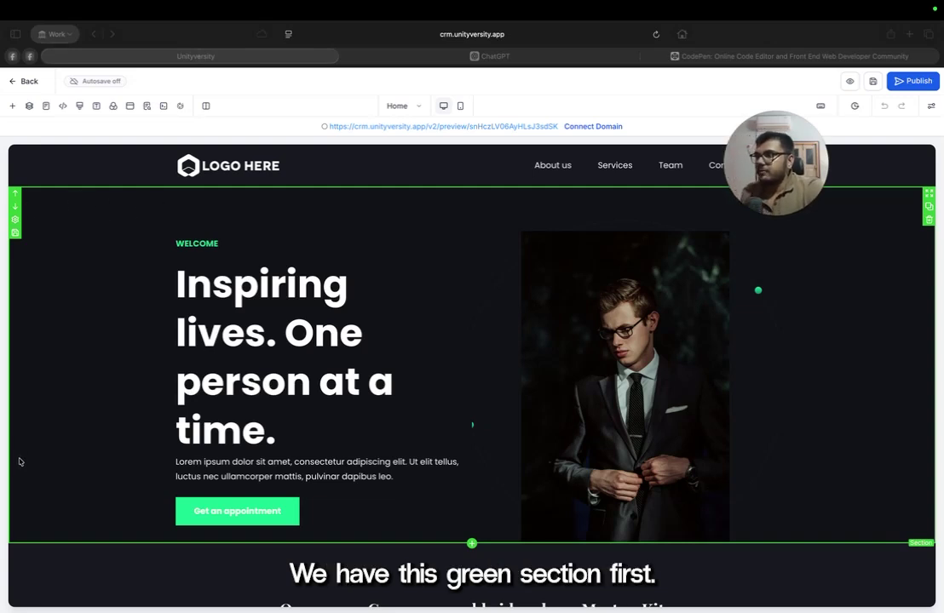
# Step: Open the hero section's settings in the page builder, duplicate its heading text column and delete the copy
pyautogui.click(126, 366)
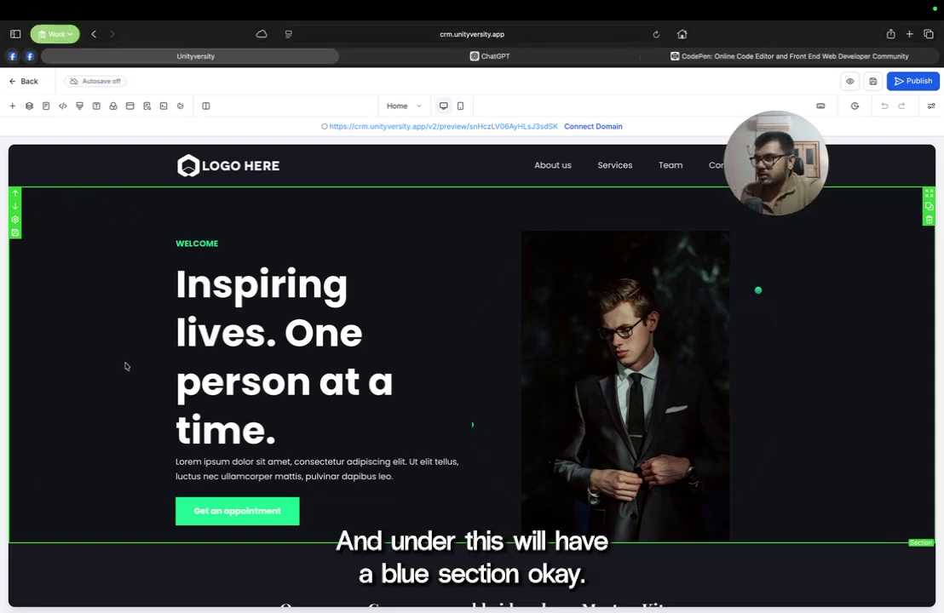
pyautogui.click(145, 303)
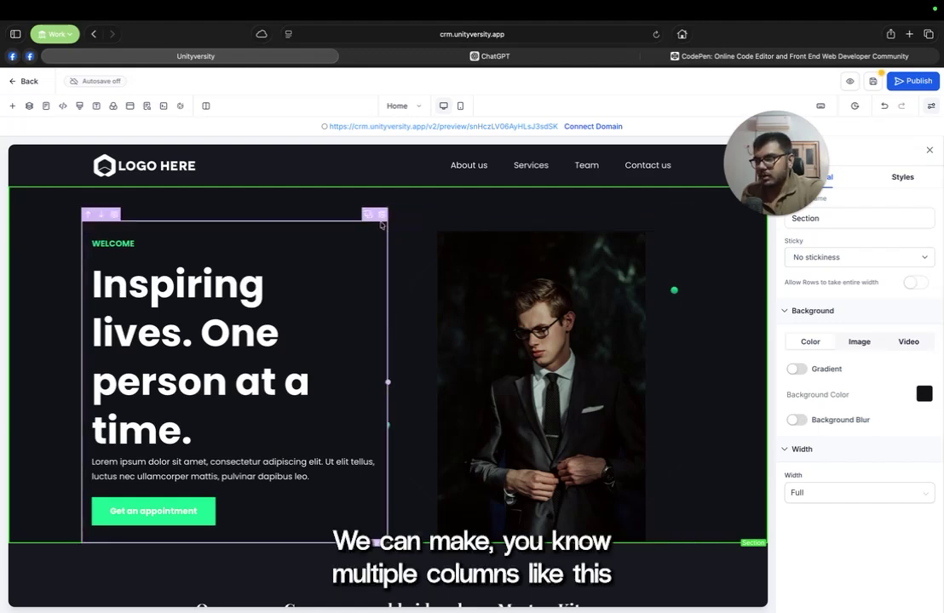
pyautogui.click(370, 217)
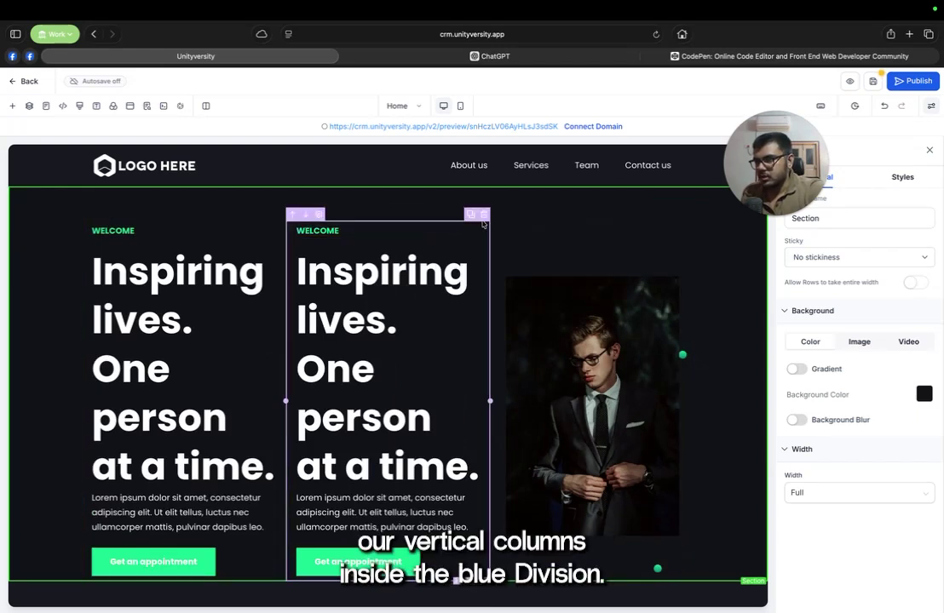
pyautogui.click(484, 215)
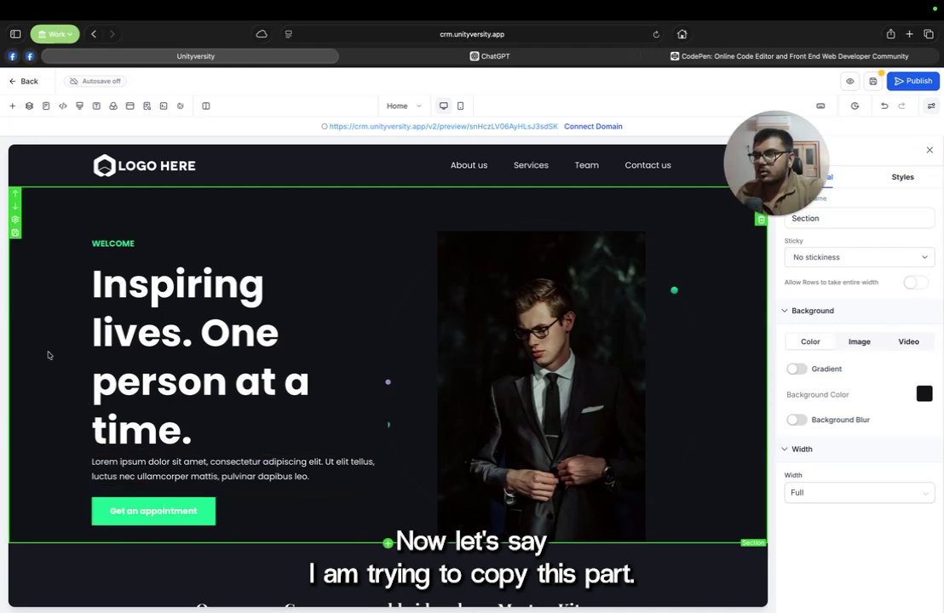
# Step: Switch back to the reference websites in Chrome and look for a button design to copy on the Tony Robbins and callme pages
pyautogui.hotkey('ctrl', 'Left')
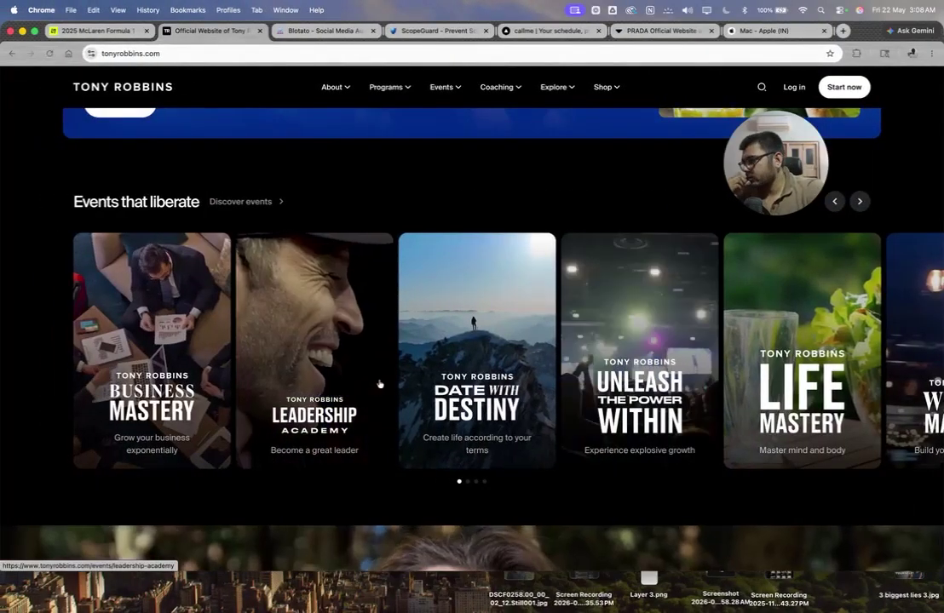
pyautogui.scroll(3, 379, 383)
pyautogui.scroll(1, 380, 384)
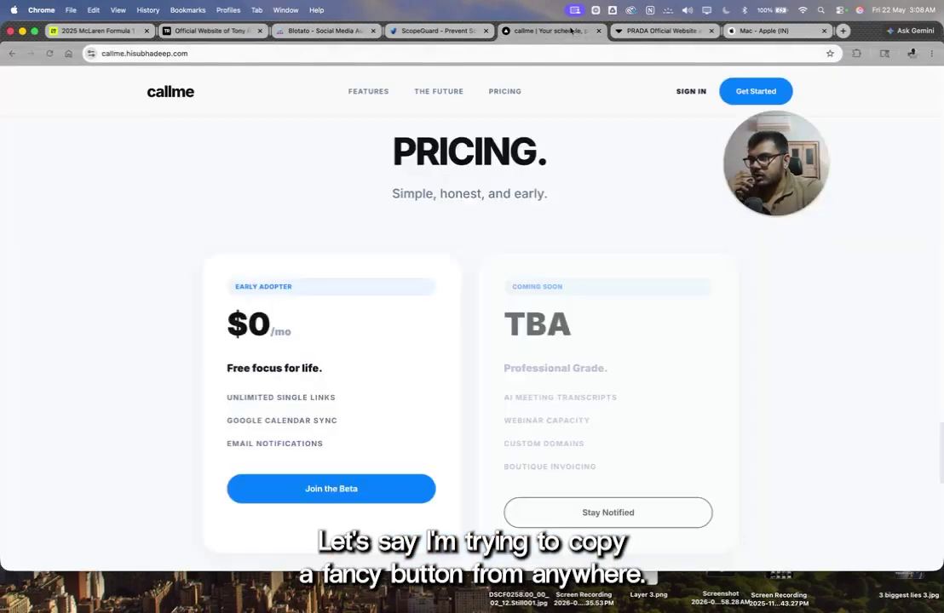
# Step: Switch to ChatGPT and ask for simple CSS code for a roll over style button whose ball rolls left to right and color changes on hover
pyautogui.click(537, 31)
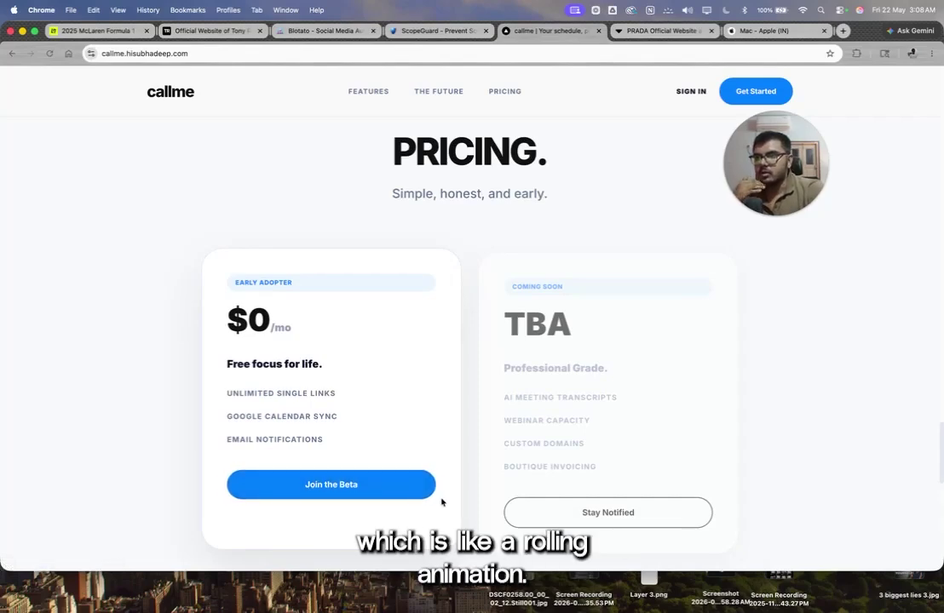
pyautogui.hotkey('ctrl', 'Right')
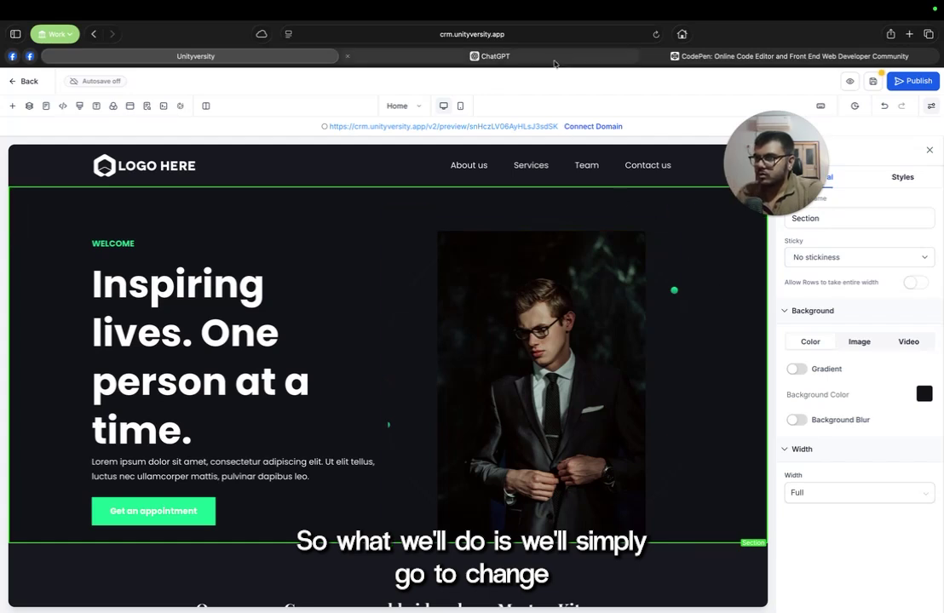
pyautogui.click(490, 56)
pyautogui.click(395, 317)
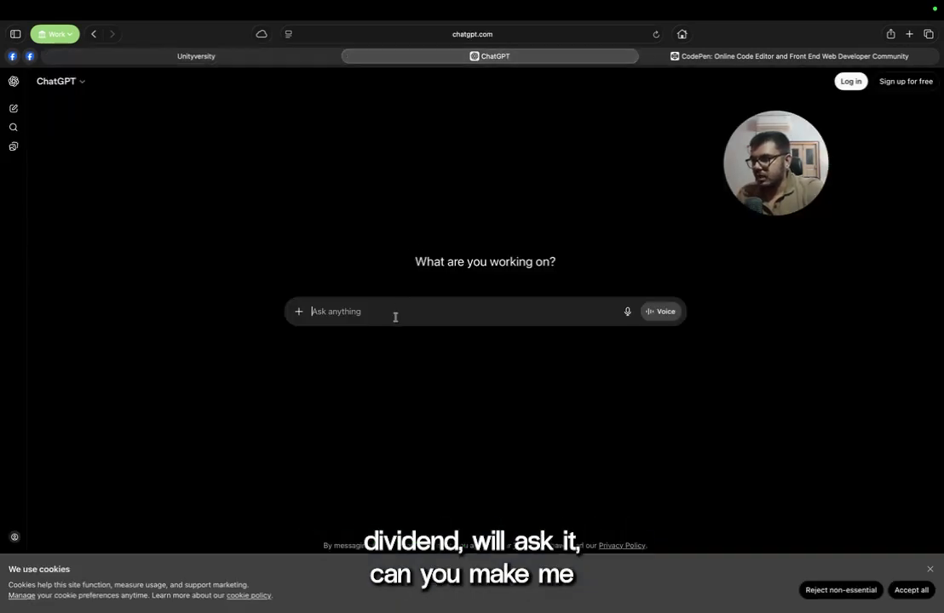
pyautogui.write('Can you')
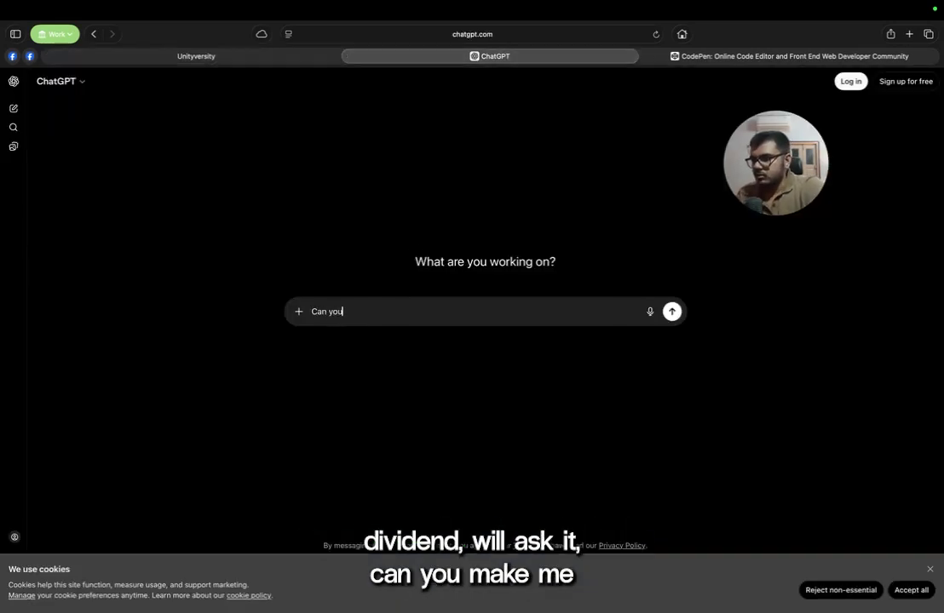
pyautogui.write(' make me a simple CSS code to make a roll over style button such that whenever I hover a')
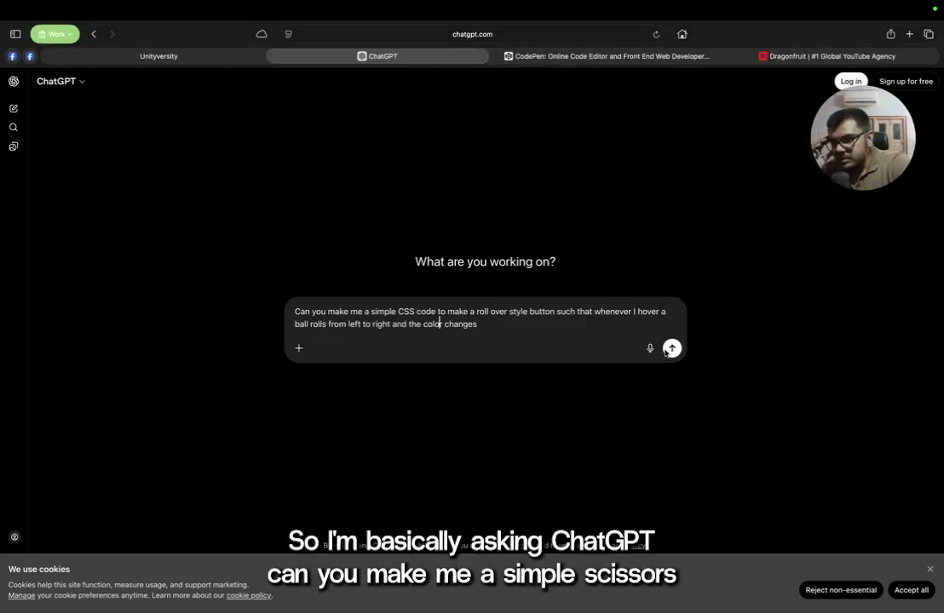
pyautogui.click(671, 348)
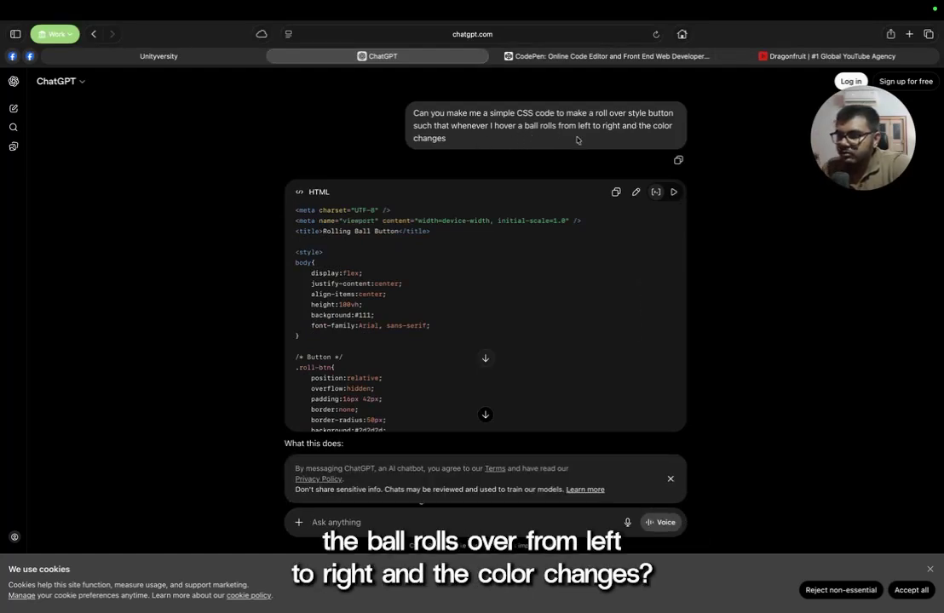
# Step: Look over the Dragonfruit homepage as a design reference, from the hero down to the experts' cards and back
pyautogui.click(808, 56)
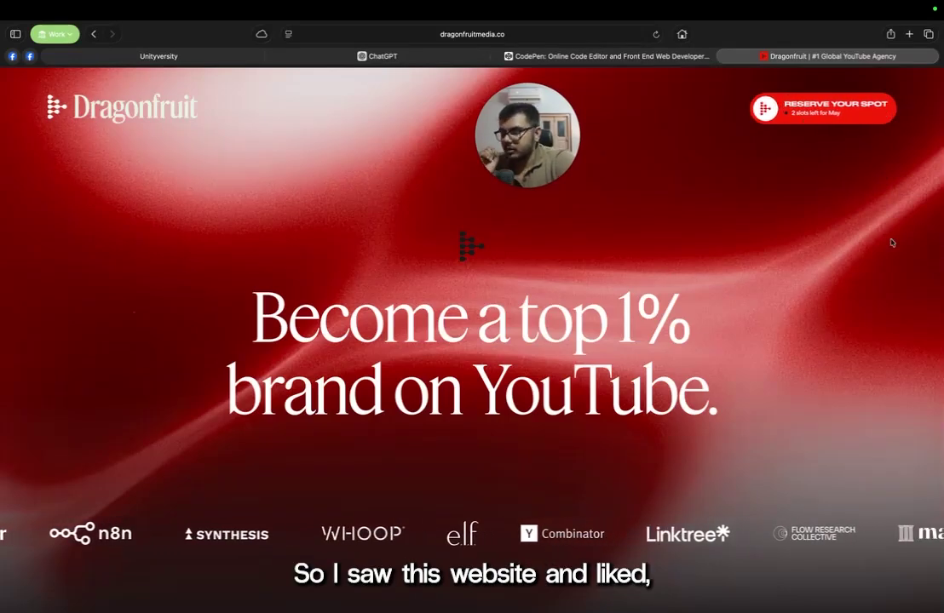
pyautogui.scroll(-5, 727, 295)
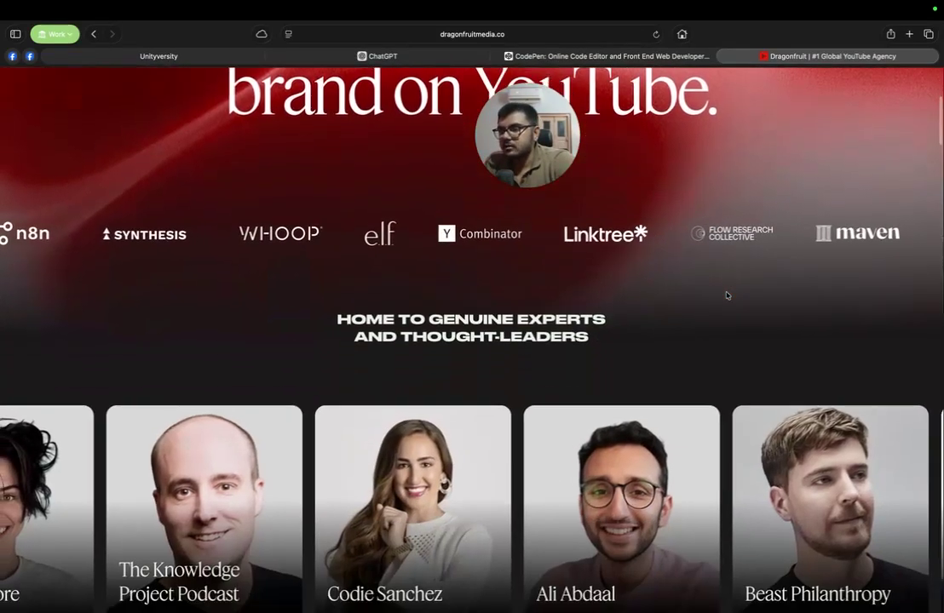
pyautogui.scroll(5, 726, 295)
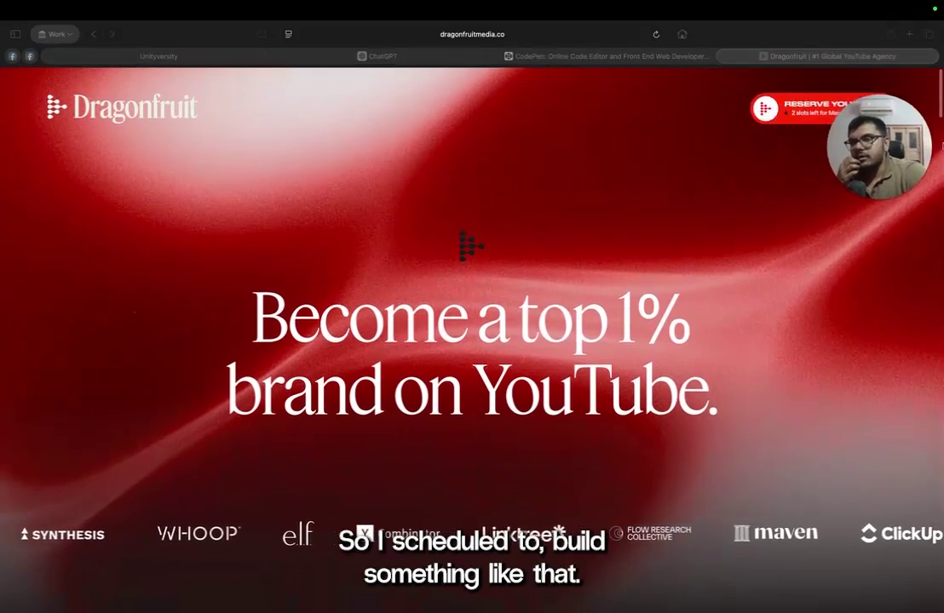
# Step: Return to ChatGPT, read through the generated HTML button code and request only CSS code, intended for GHL
pyautogui.click(401, 56)
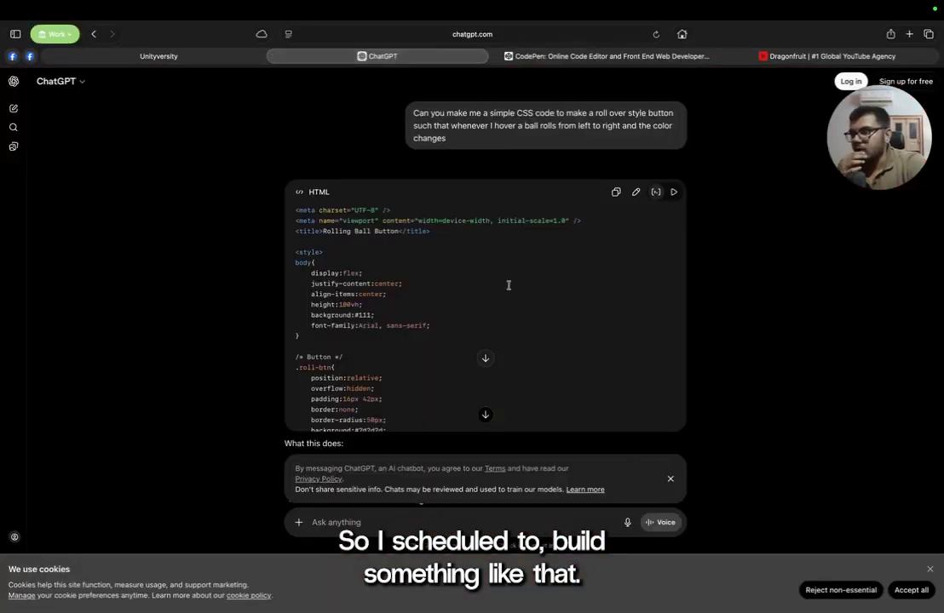
pyautogui.scroll(-1, 508, 286)
pyautogui.click(671, 479)
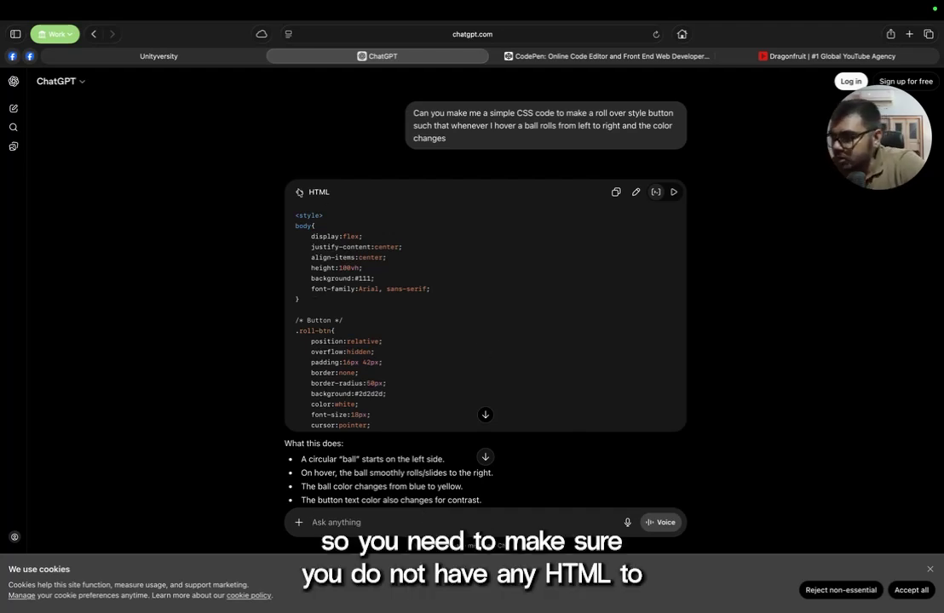
pyautogui.scroll(-10, 397, 323)
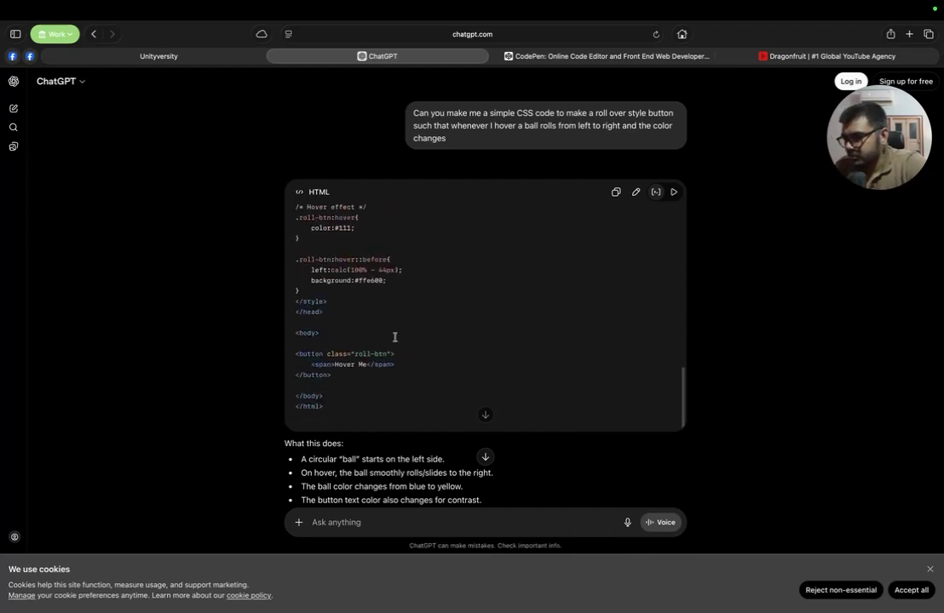
pyautogui.write('I need only CSSS')
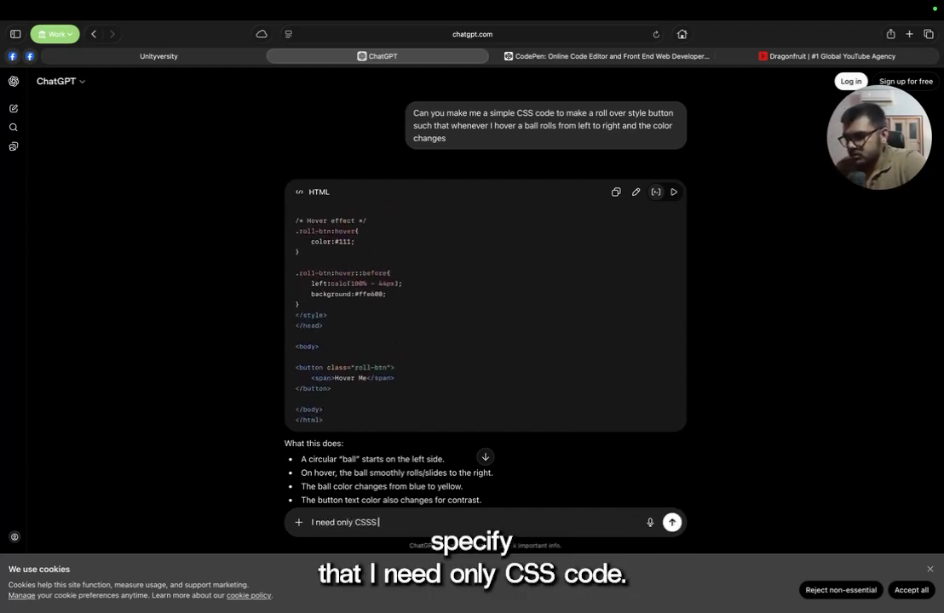
# Step: Draft a fuller roll over button prompt, asking for a design usable in GHL's CSS selector with an attached class that GHL can recognise
pyautogui.hotkey('ctrl', 'a')
pyautogui.write("Can you make me a simple CSS code to make a roll over style button such that whenever I hover a ball rolls from left to right and the color changes. Make the button animation and design such that it will be used in GHL's CSS selector, bear in mind I will have to attach a class to it so that GHL can recognise it.")
pyautogui.scroll(-10, 632, 320)
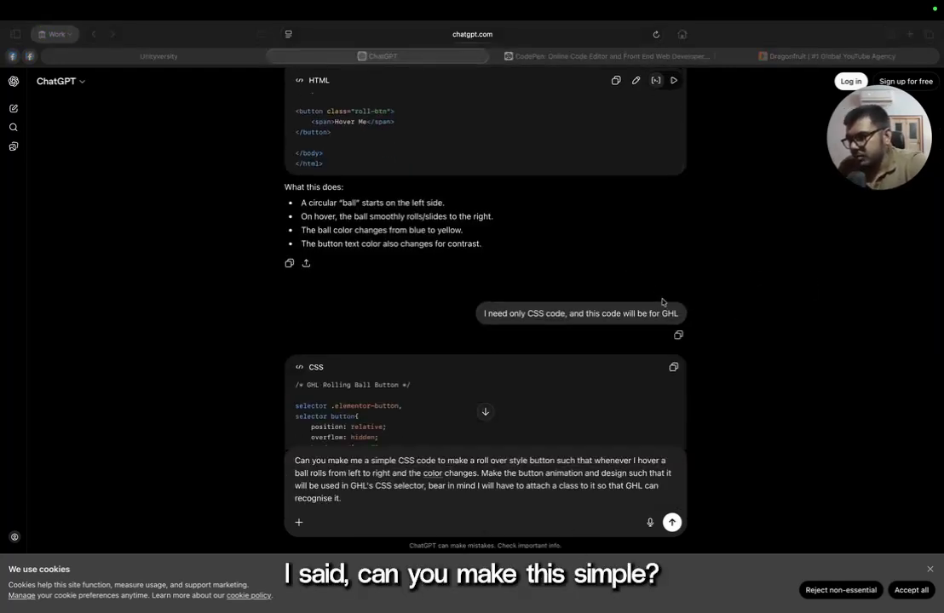
pyautogui.scroll(5, 661, 297)
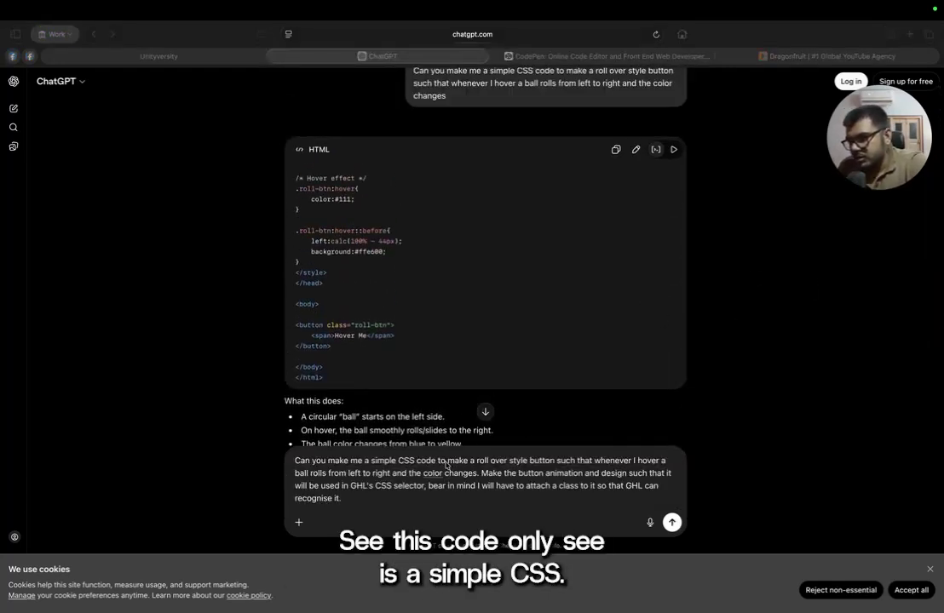
# Step: Insert "(only CSS no html)" after "simple CSS code" in the drafted prompt and send it
pyautogui.click(401, 463)
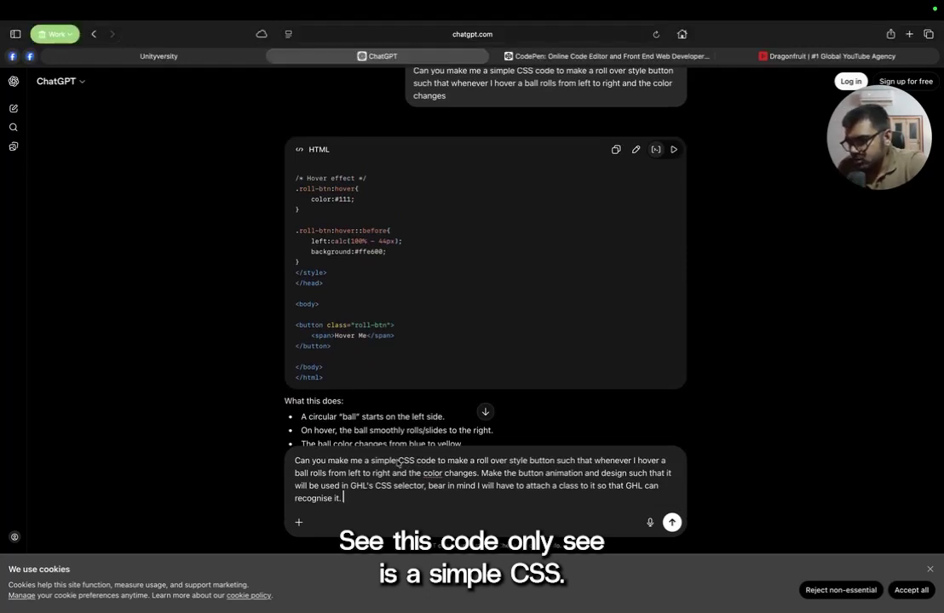
pyautogui.click(430, 461)
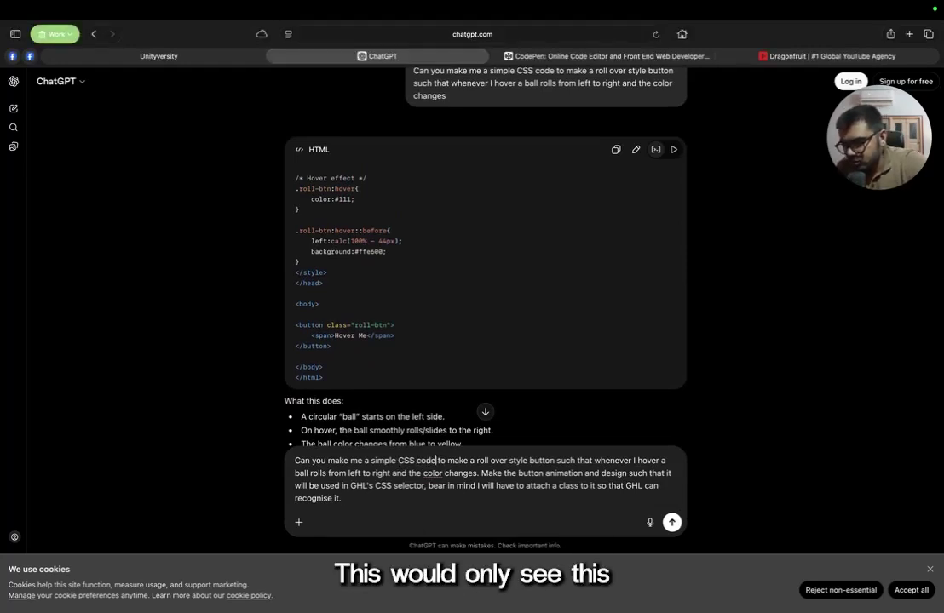
pyautogui.write('(only CSS no html)')
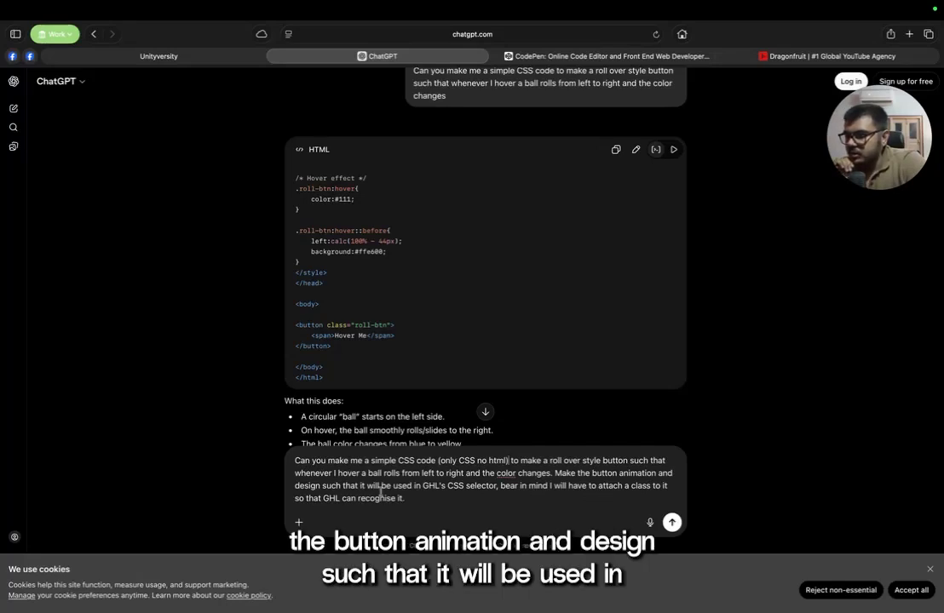
pyautogui.moveTo(448, 488); pyautogui.dragTo(488, 487)
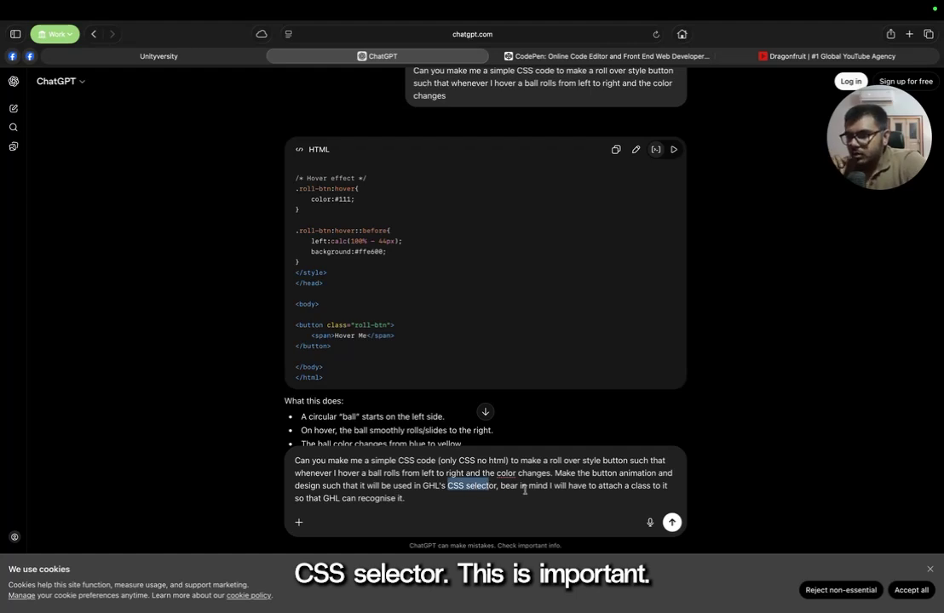
pyautogui.click(525, 492)
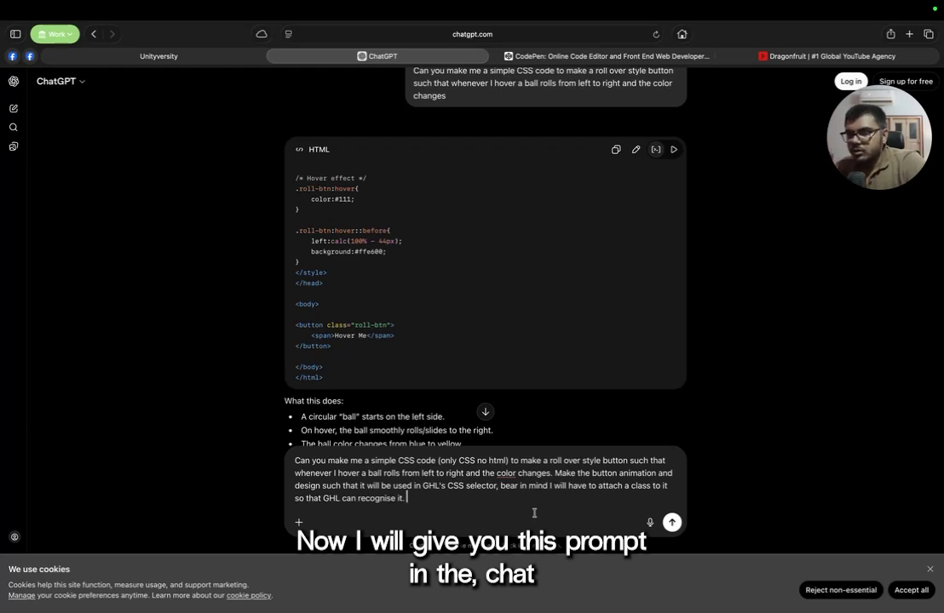
pyautogui.click(672, 522)
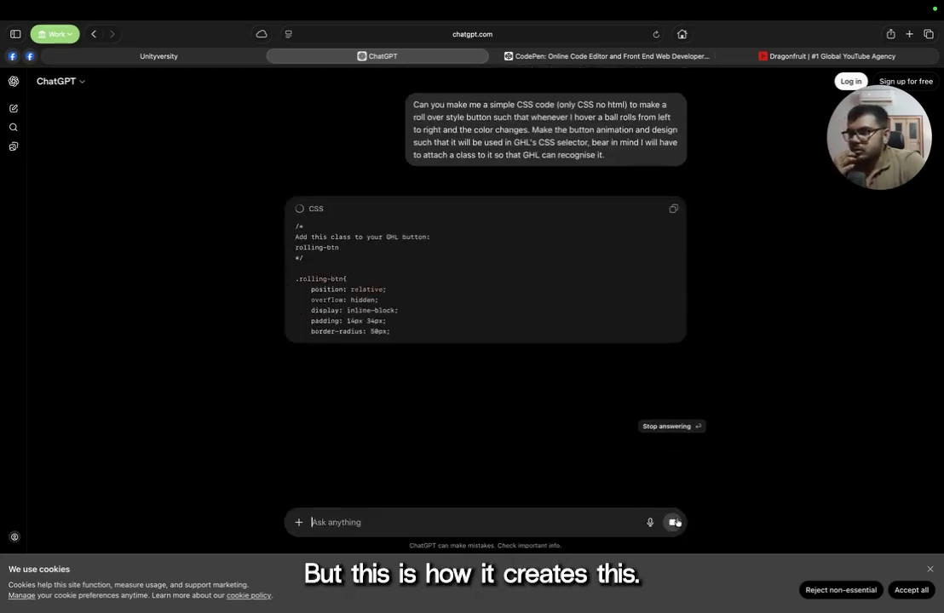
# Step: Review the generated rolling-btn CSS and copy the whole code block
pyautogui.scroll(-3, 513, 440)
pyautogui.scroll(3, 497, 419)
pyautogui.scroll(-4, 495, 417)
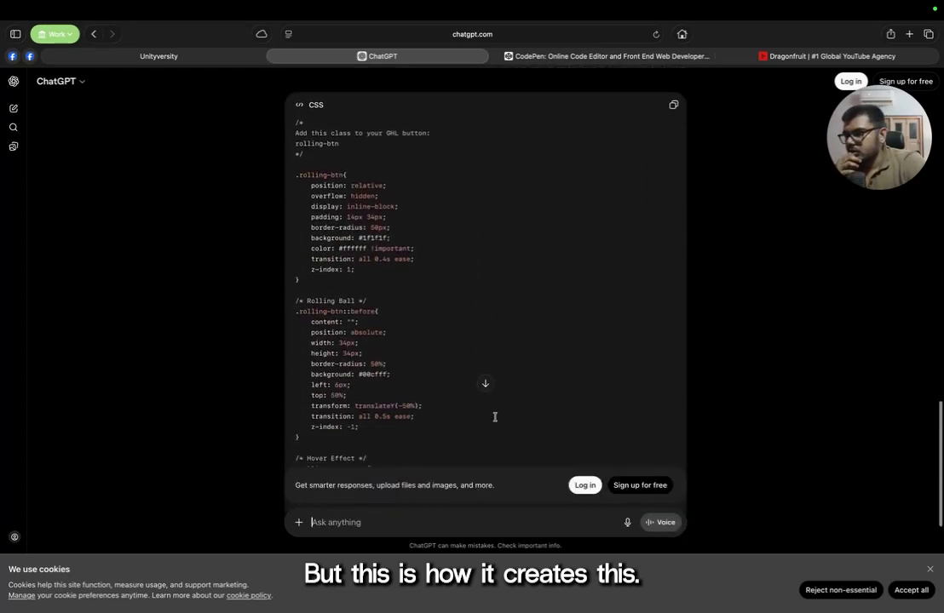
pyautogui.scroll(4, 495, 419)
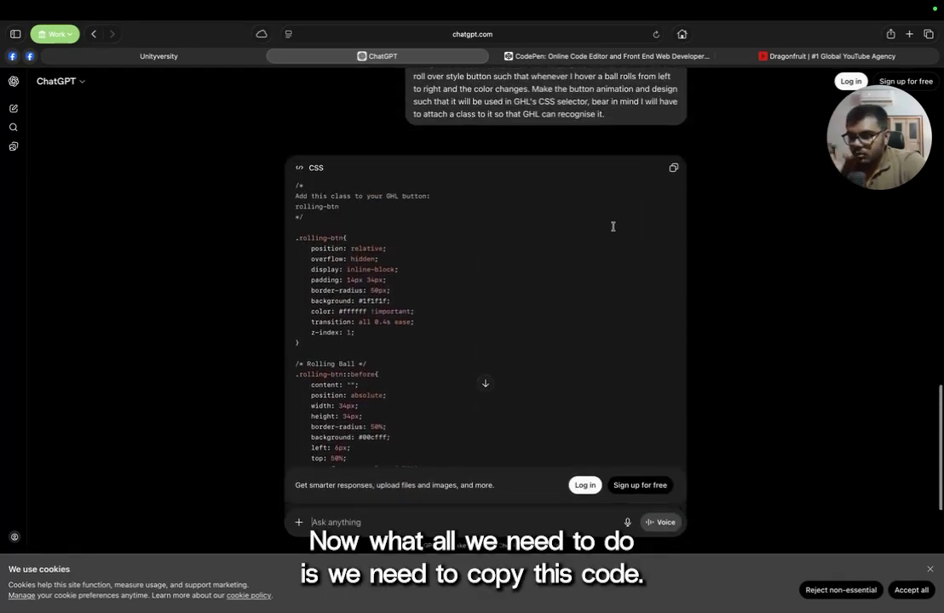
pyautogui.click(674, 170)
# Step: Return to the Unityversity page builder, select the "Get an appointment" button, and paste and save the copied code as the page's custom CSS
pyautogui.click(159, 56)
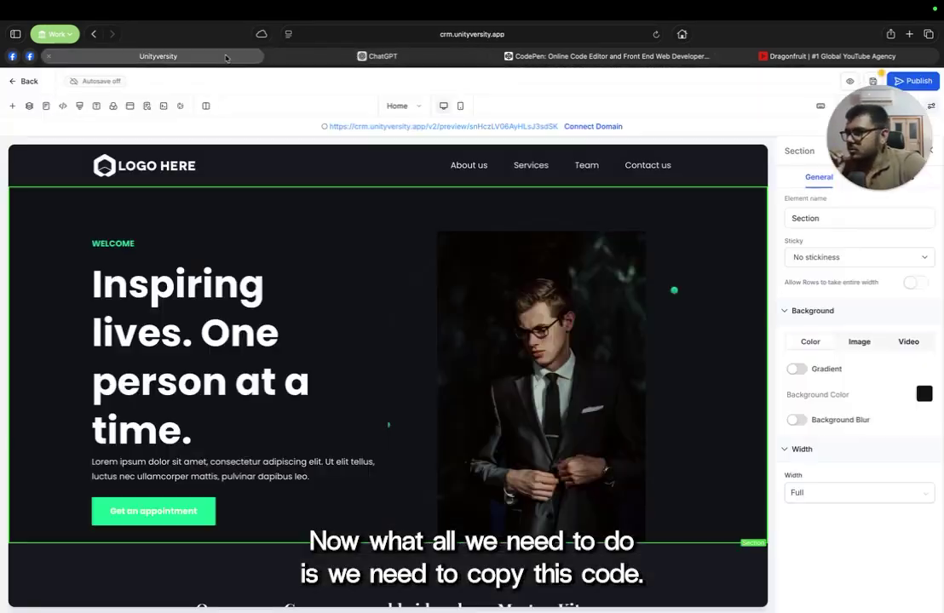
pyautogui.click(206, 516)
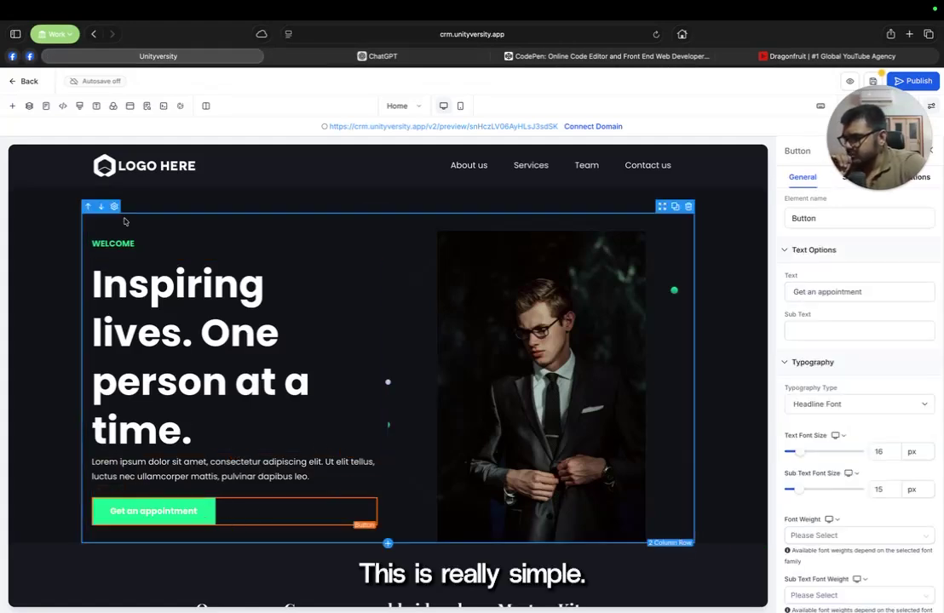
pyautogui.click(79, 107)
pyautogui.press('super+v')
pyautogui.scroll(8, 360, 248)
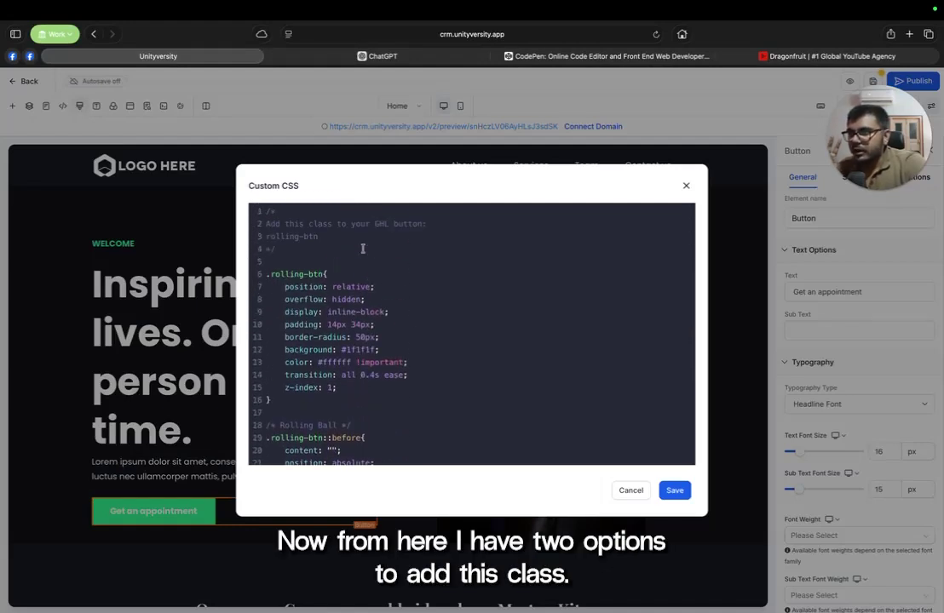
pyautogui.click(680, 493)
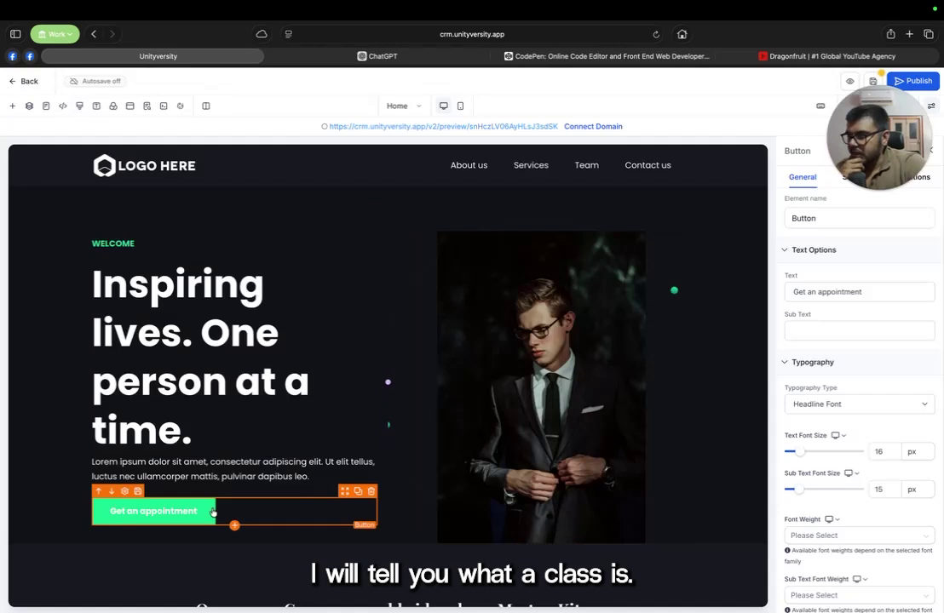
# Step: Select the hero section and examine its style settings down to the Custom Class and CSS Selector fields
pyautogui.click(364, 304)
pyautogui.click(290, 194)
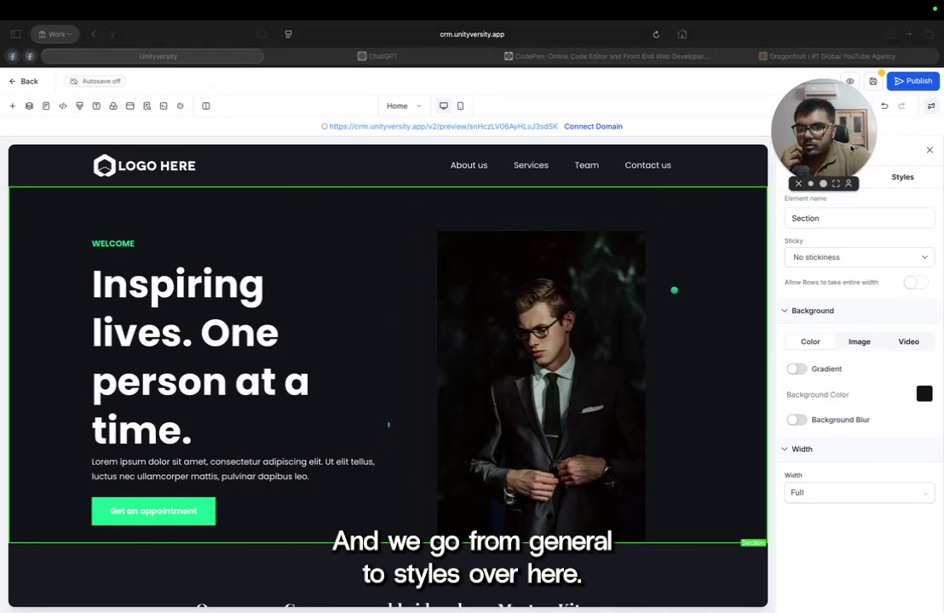
pyautogui.click(904, 176)
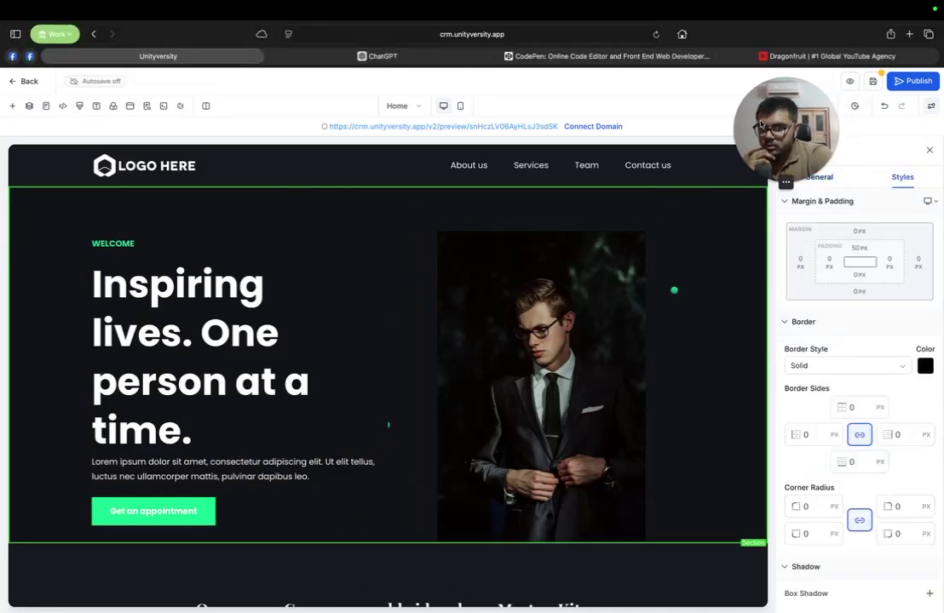
pyautogui.scroll(-1, 834, 332)
pyautogui.scroll(-4, 833, 332)
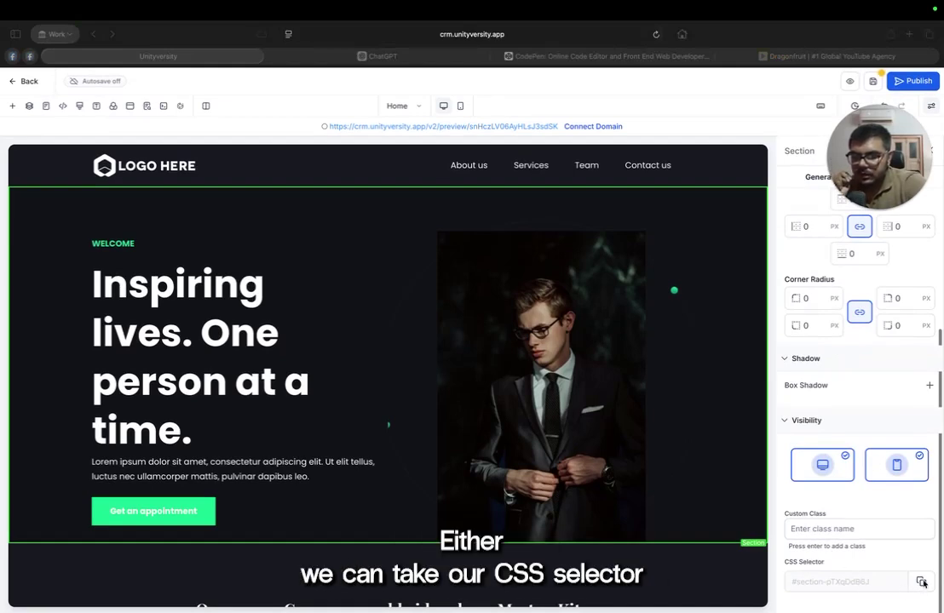
# Step: Reopen the page's custom CSS and examine every place the rolling-btn class name is used, through to the hover rules
pyautogui.click(79, 106)
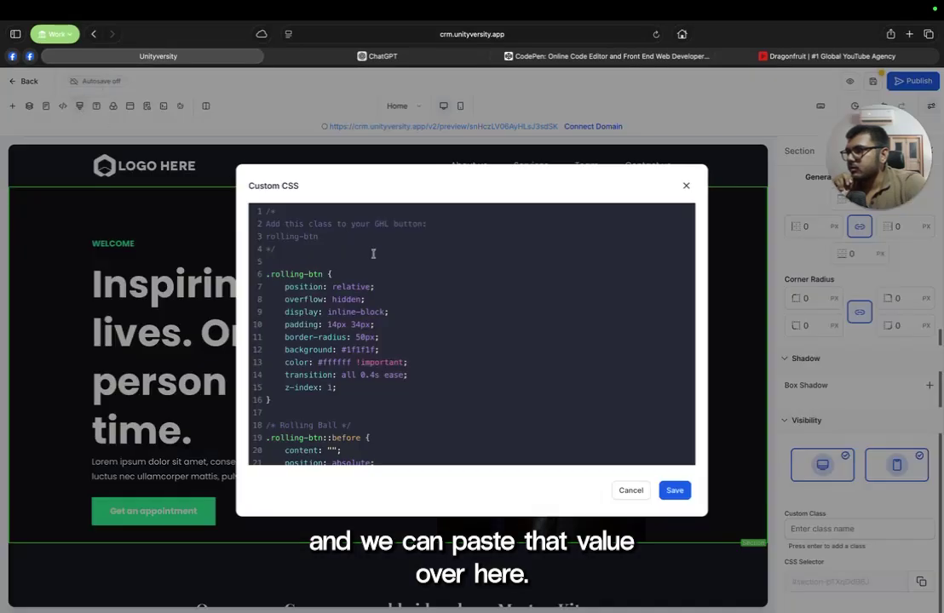
pyautogui.scroll(-1, 300, 323)
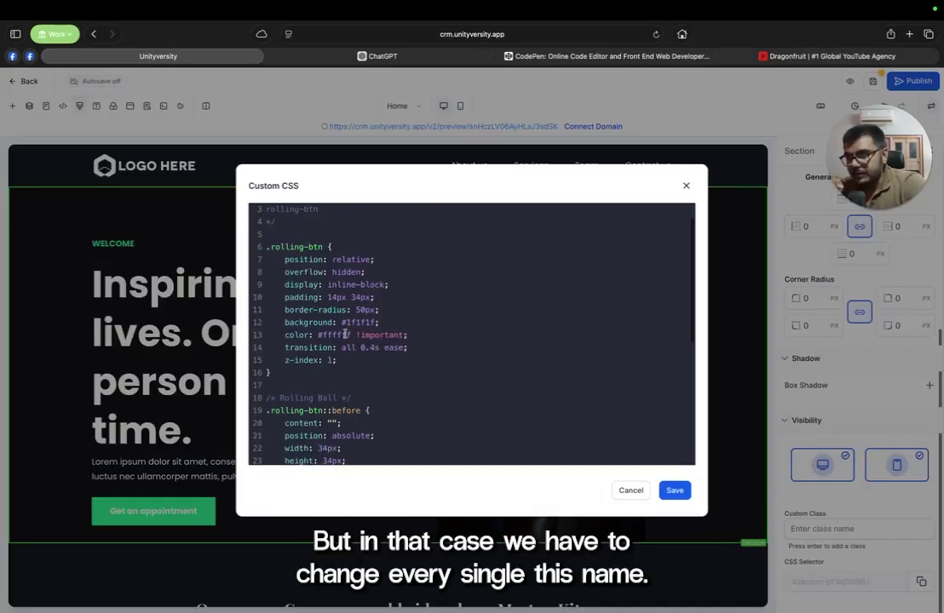
pyautogui.moveTo(270, 411); pyautogui.dragTo(310, 411)
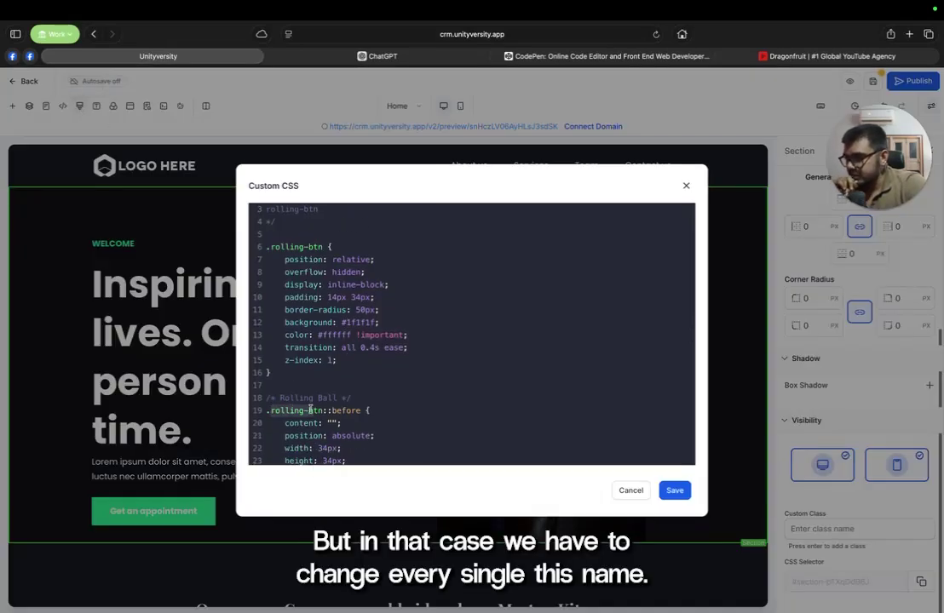
pyautogui.scroll(-5, 307, 358)
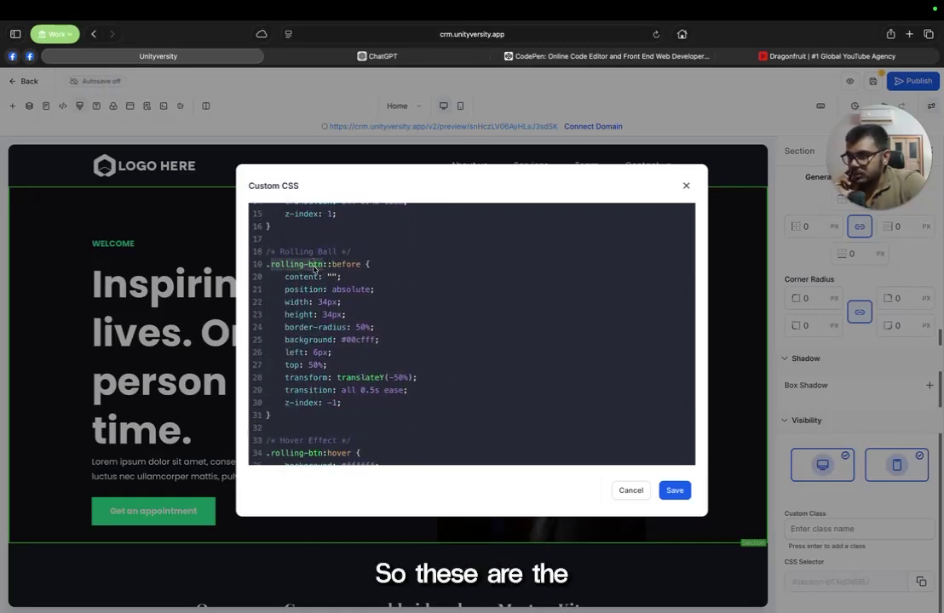
pyautogui.scroll(-5, 322, 267)
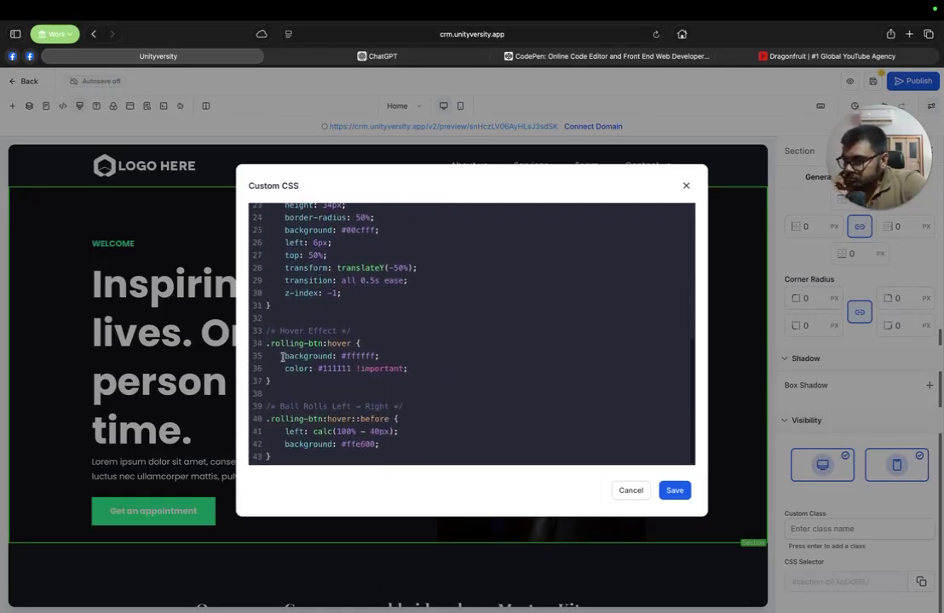
# Step: Examine the hover and rolling-ball rules in the custom CSS, back up to the first rolling-btn rule
pyautogui.click(311, 346)
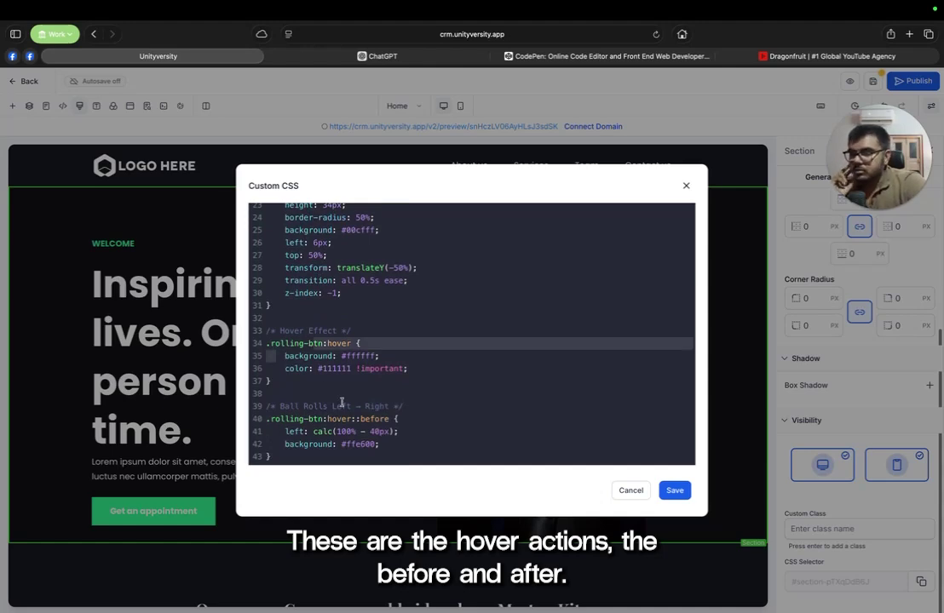
pyautogui.scroll(4, 373, 426)
pyautogui.scroll(-4, 375, 423)
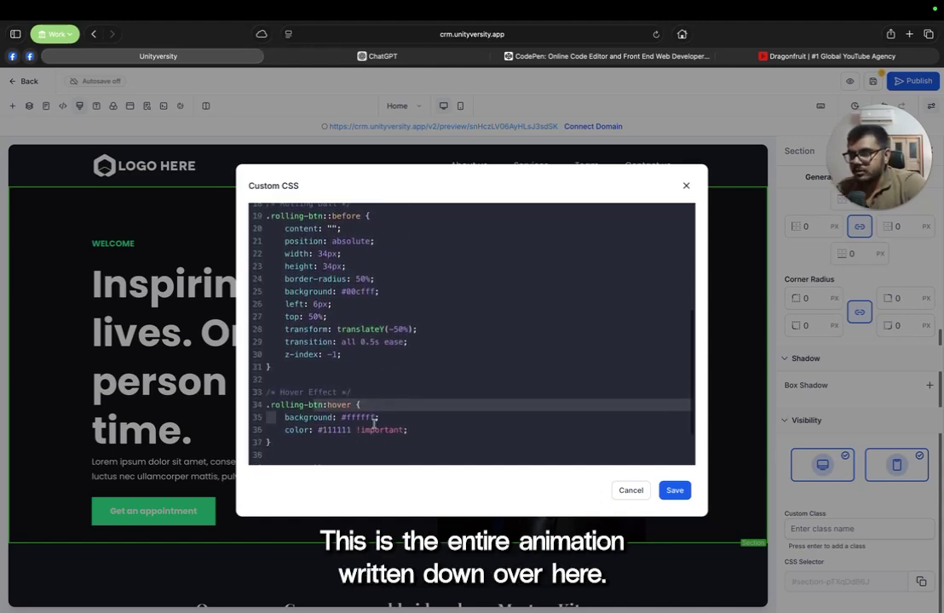
pyautogui.scroll(4, 371, 423)
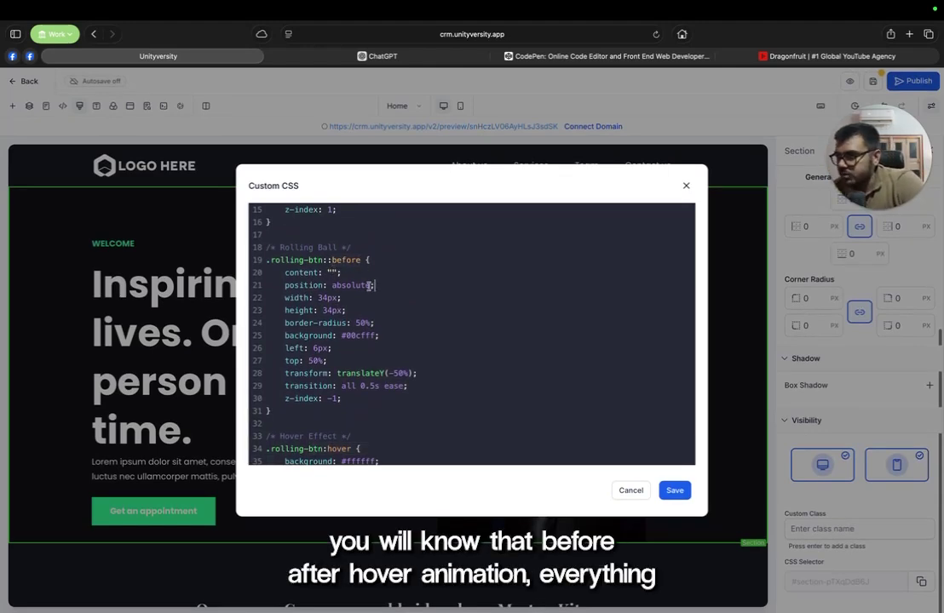
pyautogui.scroll(-4, 321, 324)
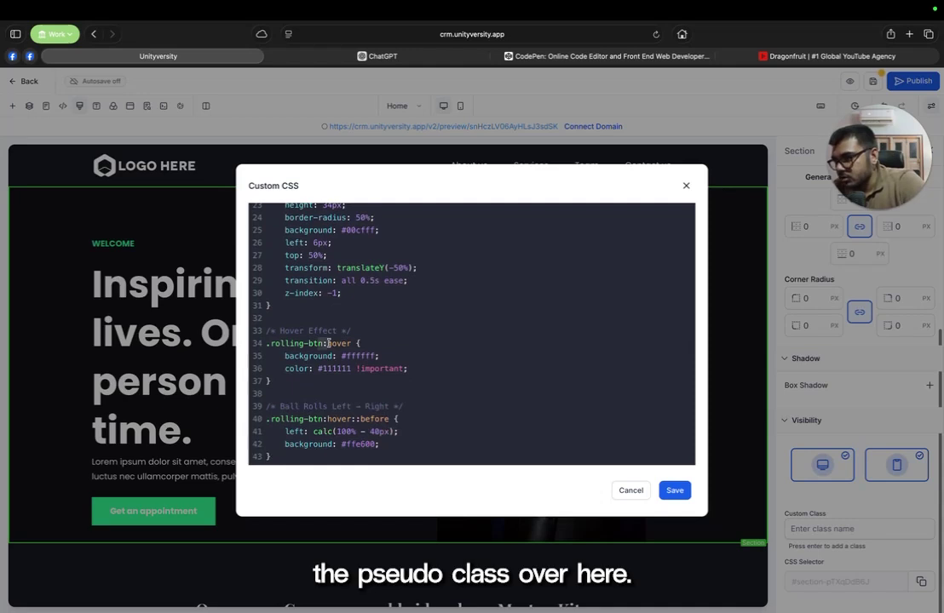
pyautogui.scroll(1, 346, 352)
pyautogui.scroll(5, 346, 352)
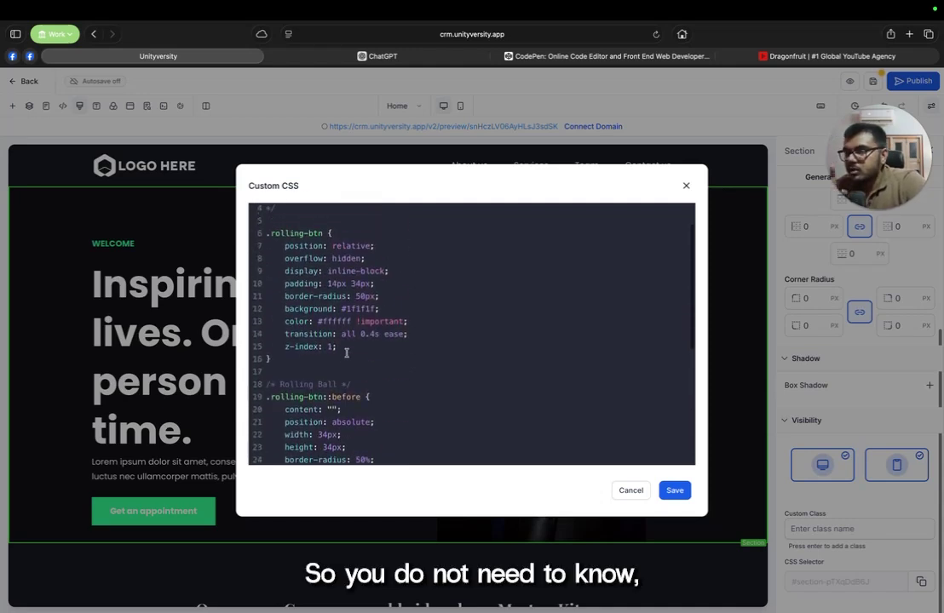
pyautogui.scroll(1, 346, 352)
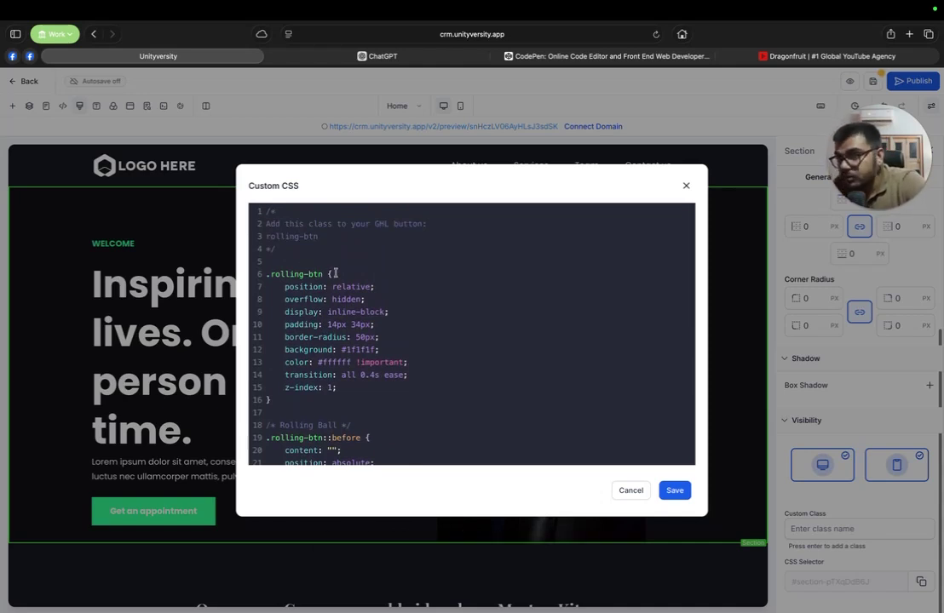
# Step: Highlight the rolling-btn class name in the first rule without its dot, and close the custom CSS editor
pyautogui.moveTo(324, 273); pyautogui.dragTo(274, 274)
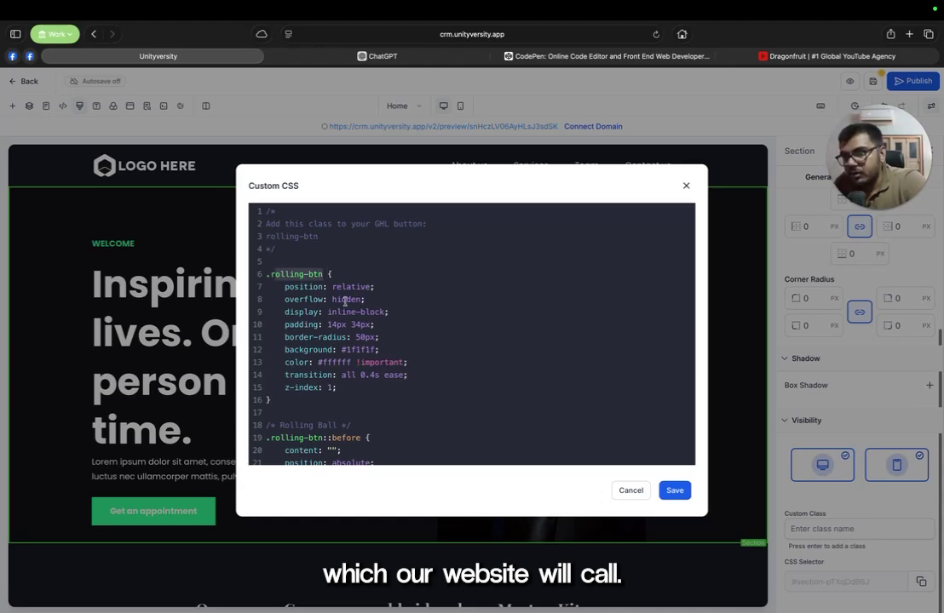
pyautogui.moveTo(270, 273); pyautogui.dragTo(324, 273)
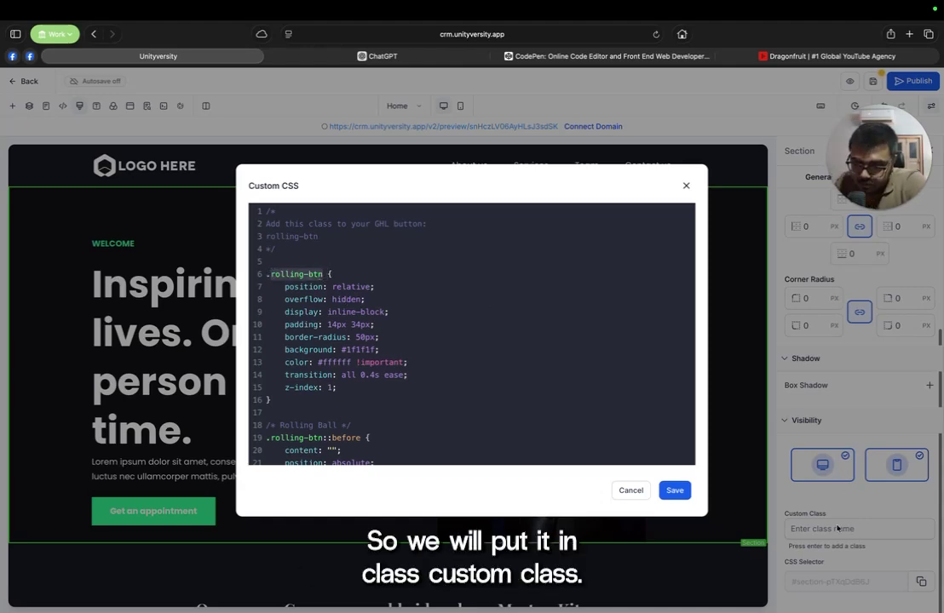
pyautogui.click(789, 563)
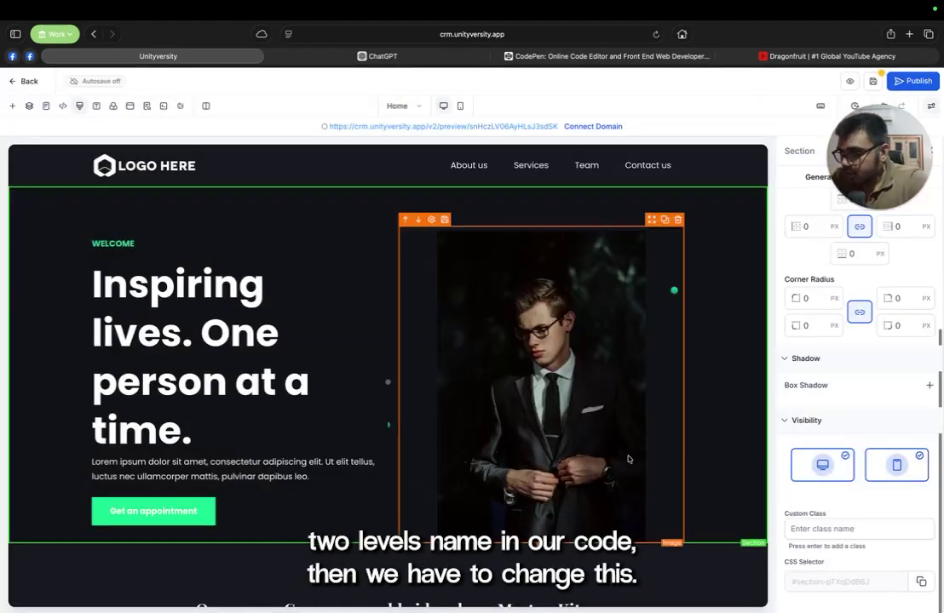
# Step: Reopen the page's custom CSS and examine the first rule's rolling-btn selector up to its opening curly brace
pyautogui.click(79, 106)
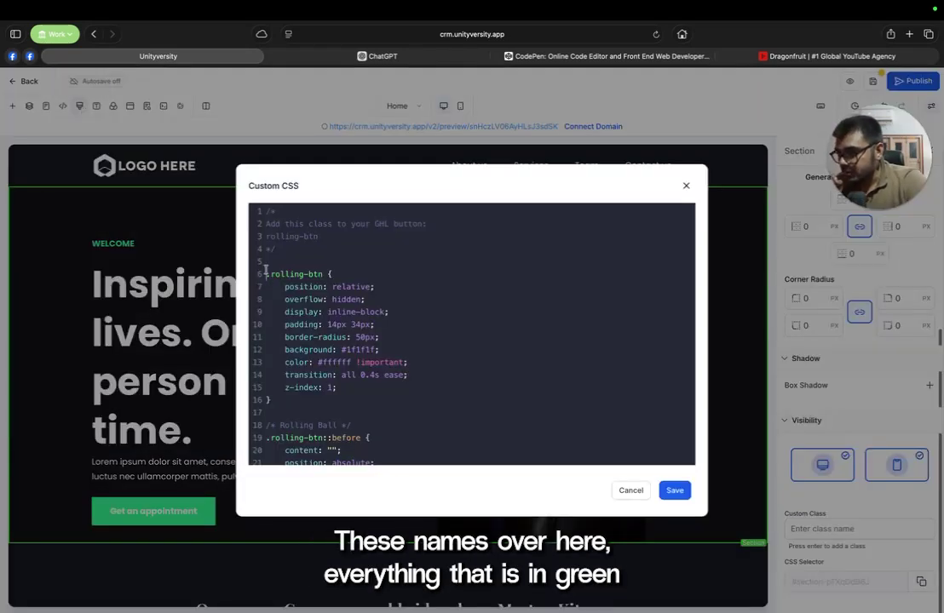
pyautogui.moveTo(265, 273); pyautogui.dragTo(322, 272)
pyautogui.moveTo(324, 437); pyautogui.dragTo(272, 438)
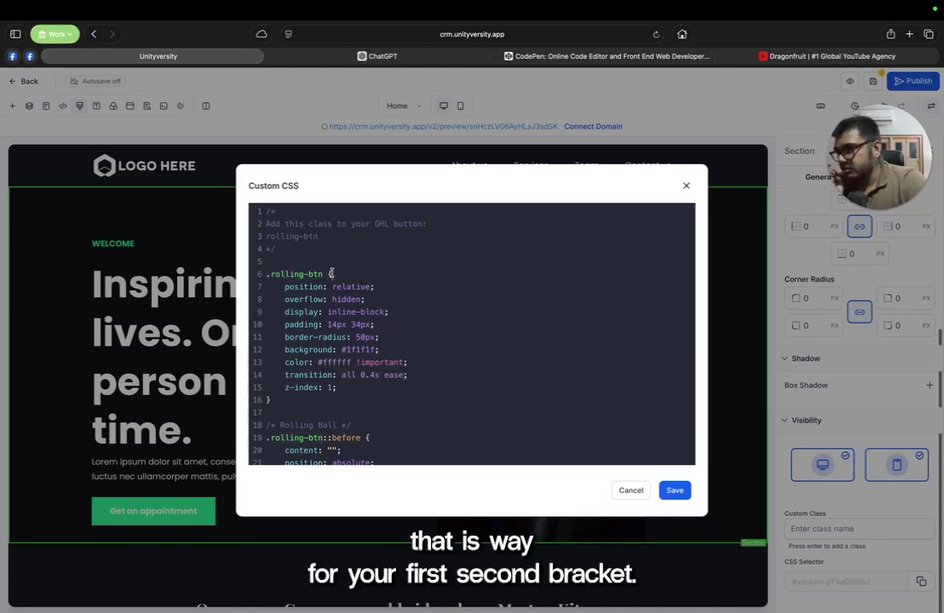
pyautogui.moveTo(317, 274); pyautogui.dragTo(268, 275)
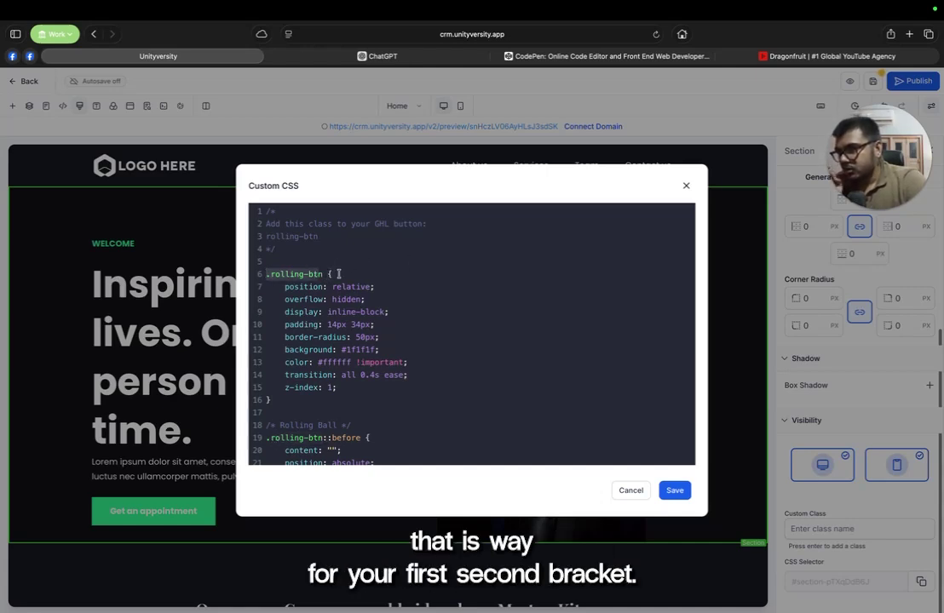
pyautogui.moveTo(327, 273); pyautogui.dragTo(268, 272)
pyautogui.click(268, 274)
pyautogui.write('.')
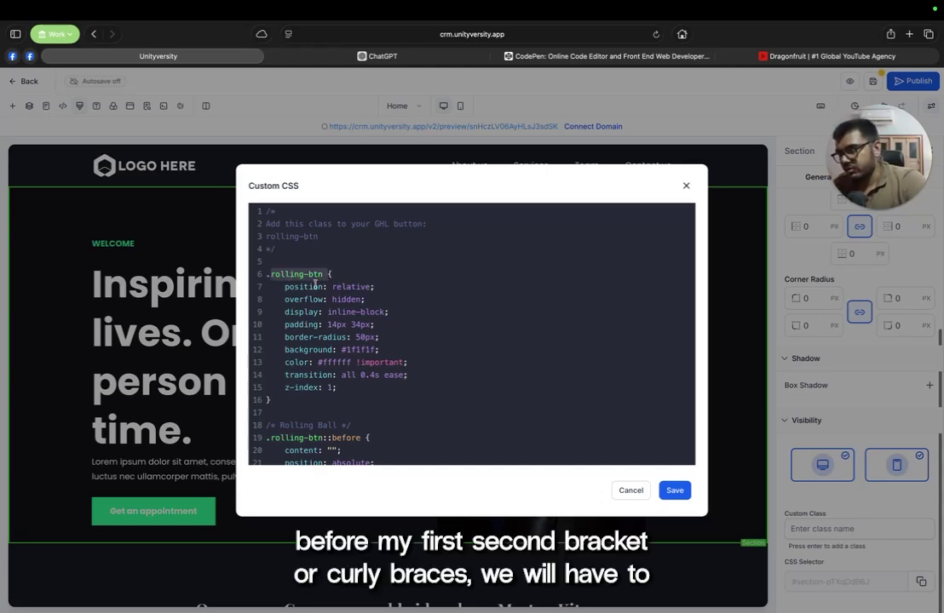
pyautogui.click(328, 274)
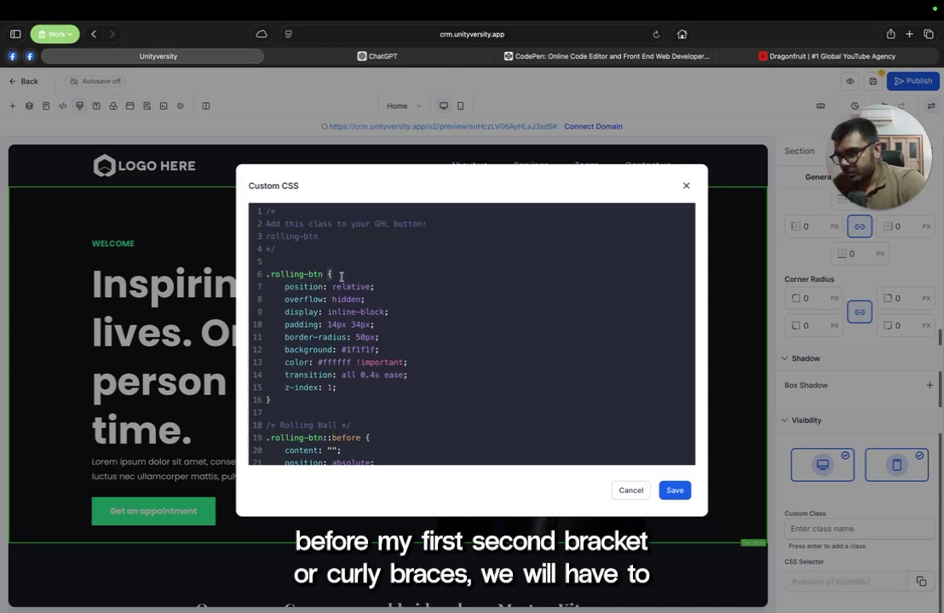
# Step: Examine where the rolling-btn class name recurs in the rolling-ball, hover and ball-rolls rules of the CSS
pyautogui.scroll(-3, 341, 276)
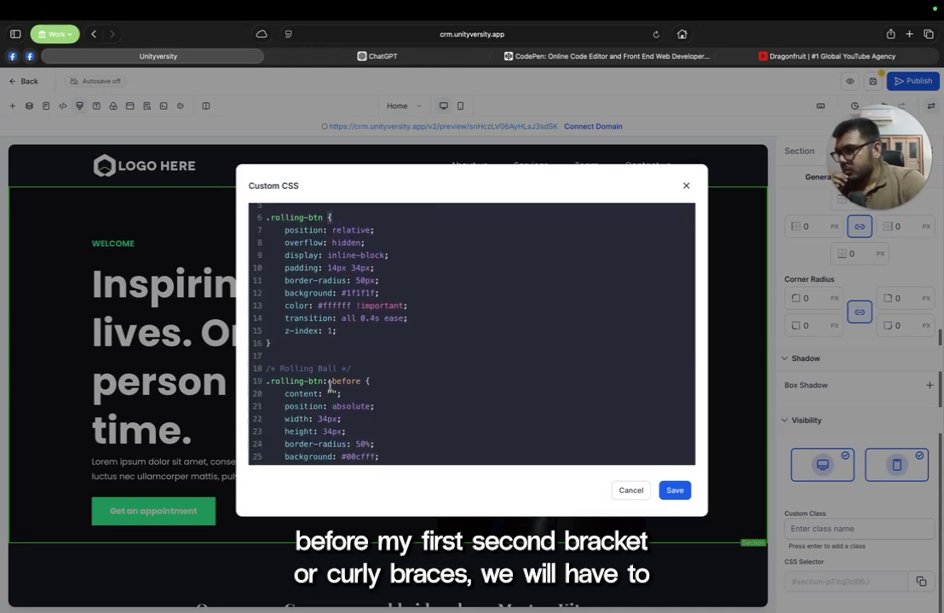
pyautogui.click(326, 383)
pyautogui.scroll(-10, 341, 400)
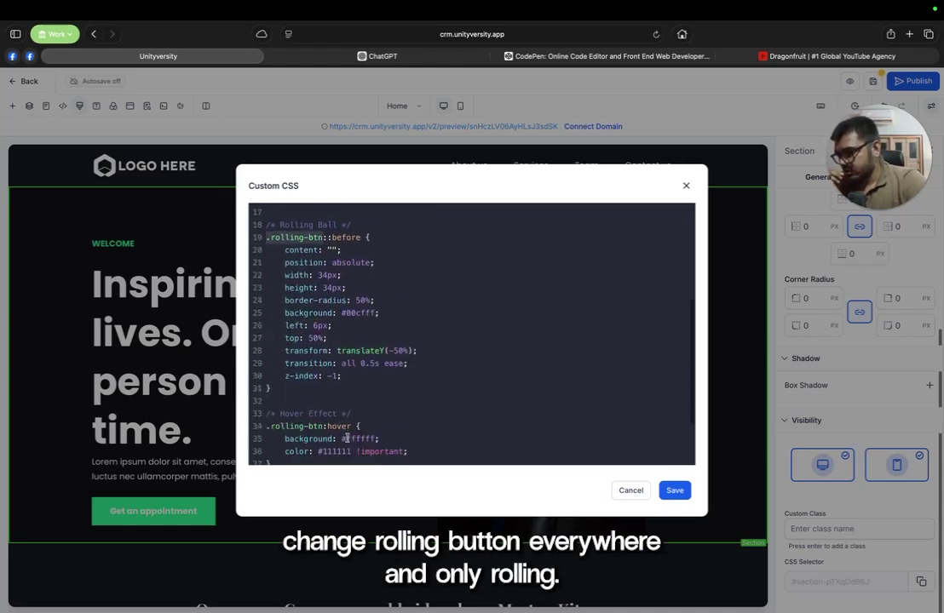
pyautogui.moveTo(323, 361); pyautogui.dragTo(269, 361)
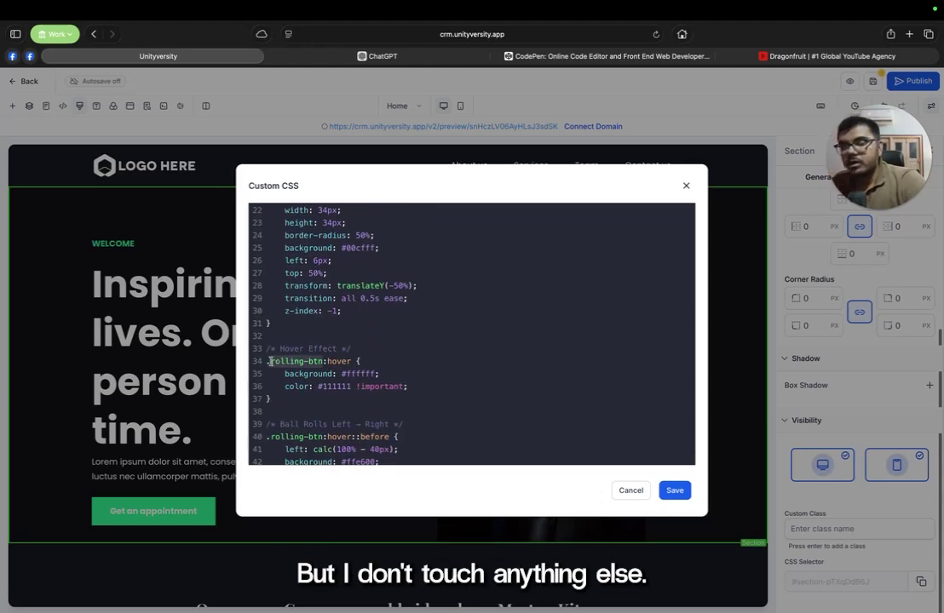
pyautogui.scroll(-1, 272, 375)
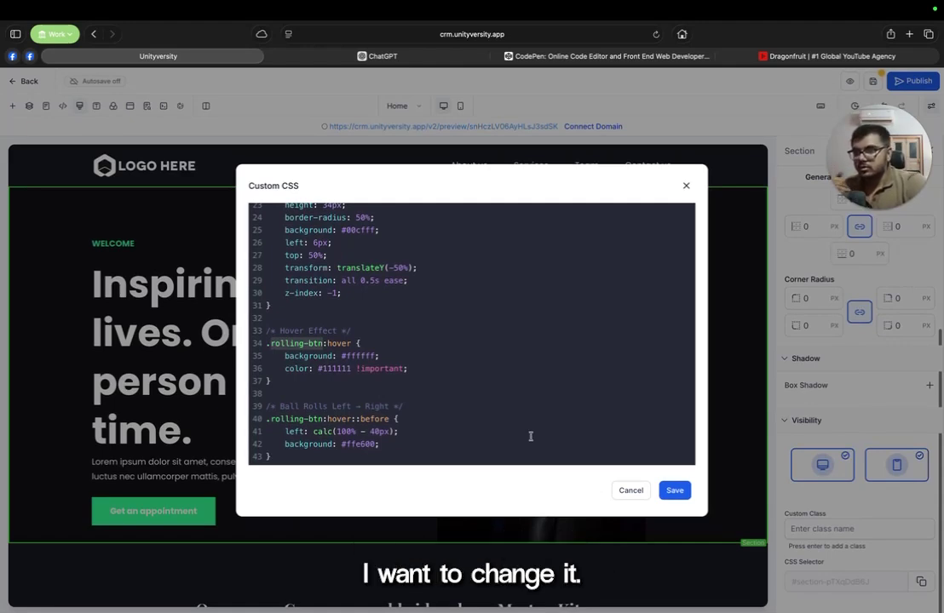
# Step: Copy the entire custom CSS, switch to CodePen, start a new pen and paste the code as its CSS
pyautogui.click(449, 402)
pyautogui.press('super+a')
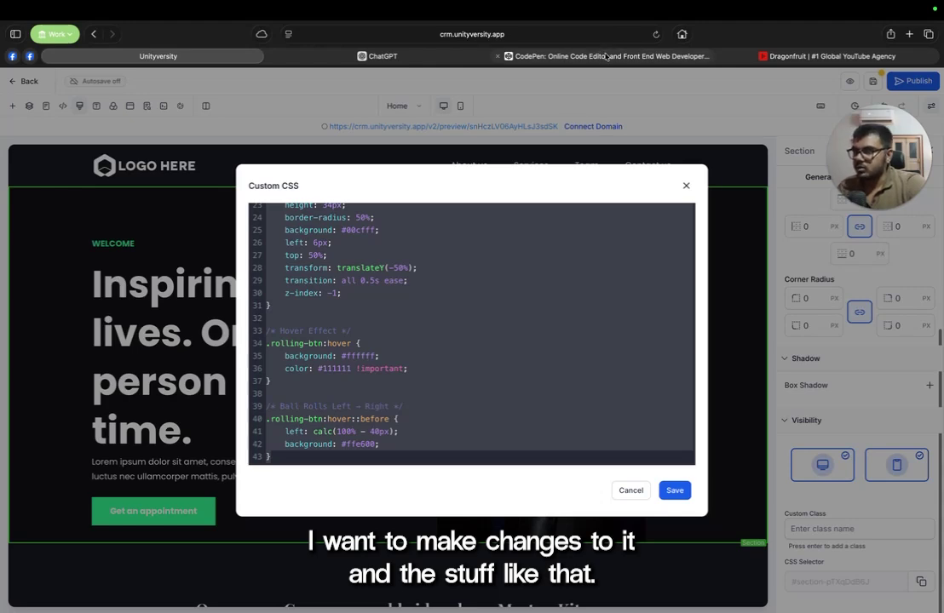
pyautogui.click(550, 56)
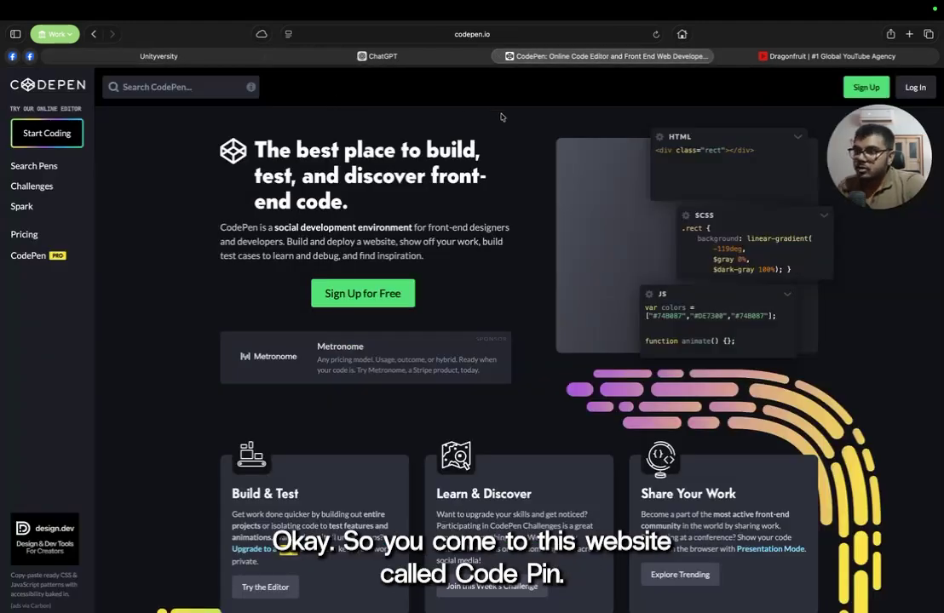
pyautogui.click(45, 134)
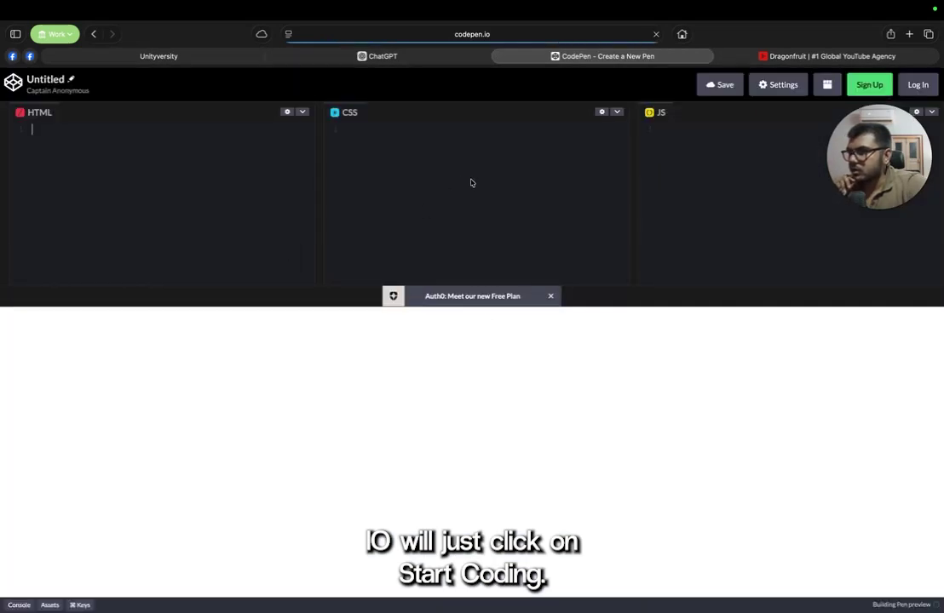
pyautogui.click(471, 180)
pyautogui.press('super+v')
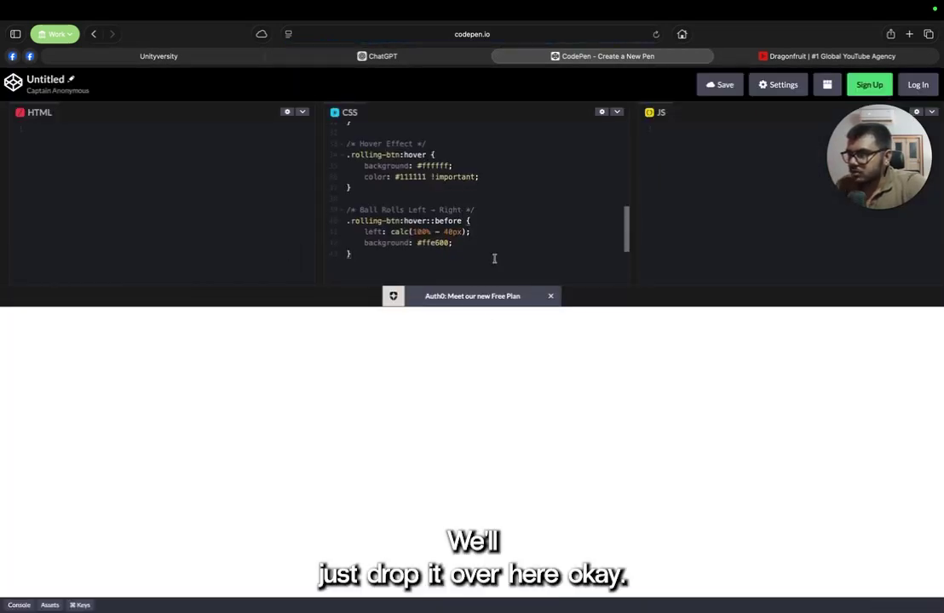
pyautogui.scroll(-5, 495, 259)
pyautogui.click(550, 296)
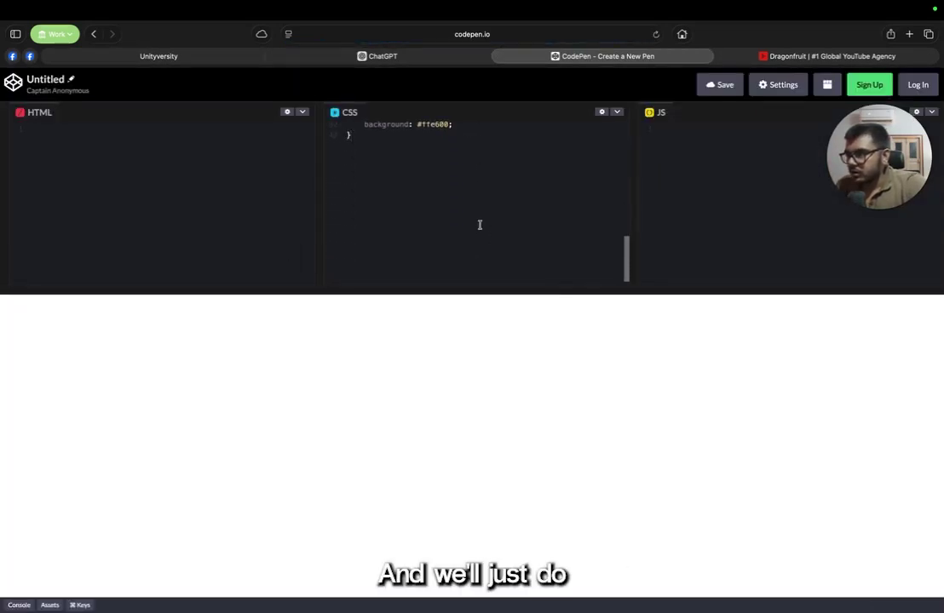
pyautogui.scroll(15, 481, 223)
# Step: Insert the standard HTML document skeleton into the pen's HTML and add an empty line inside the body
pyautogui.click(173, 127)
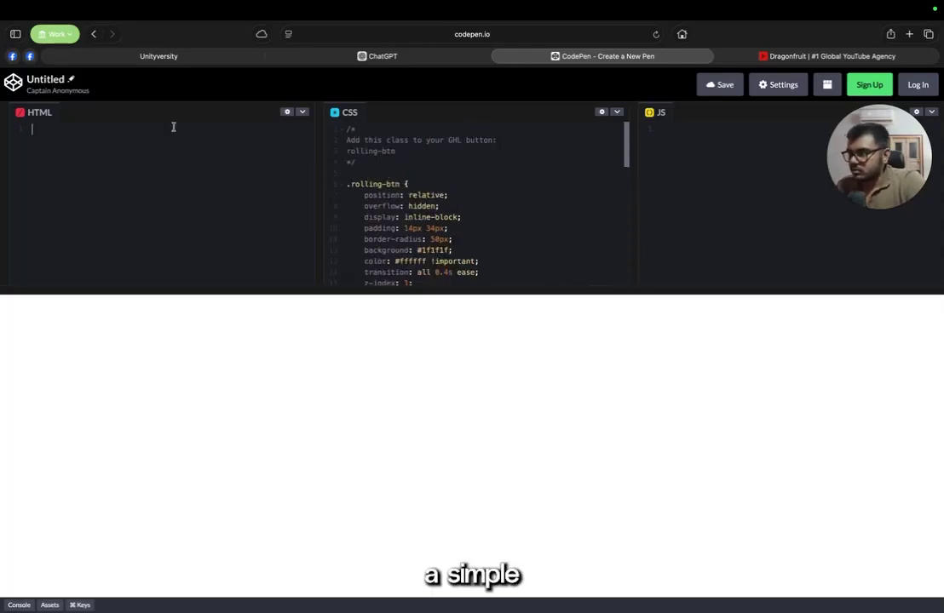
pyautogui.write('!')
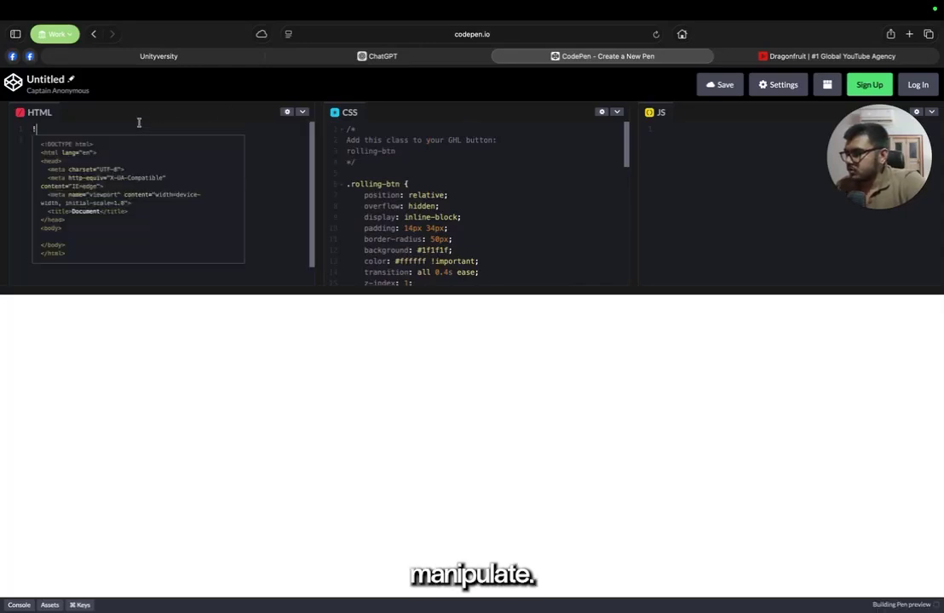
pyautogui.press('Tab')
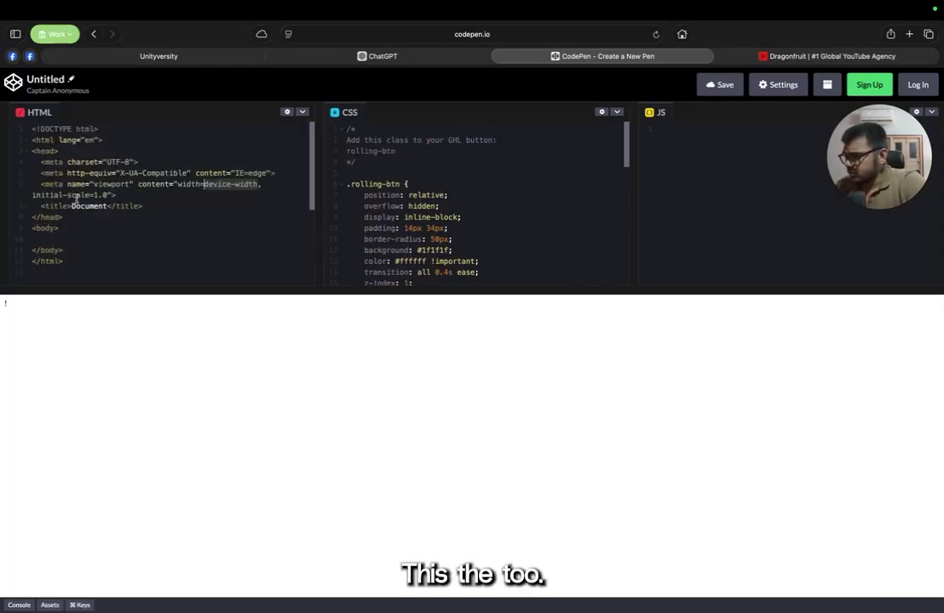
pyautogui.press('Return')
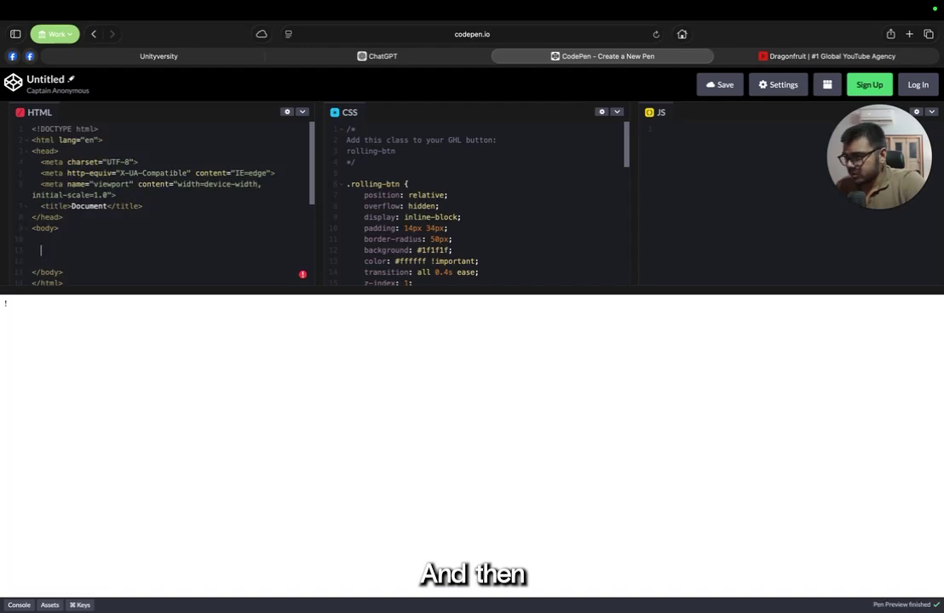
# Step: Begin a button element in the HTML body with the attribute class="rolling-btn"
pyautogui.write('<button')
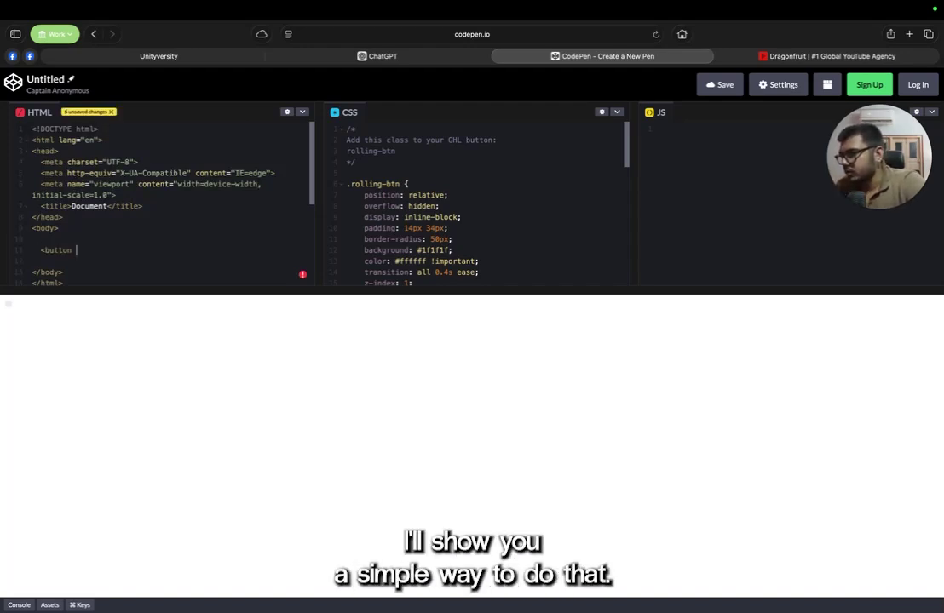
pyautogui.write('class')
pyautogui.write('="')
pyautogui.write('rolling-butto')
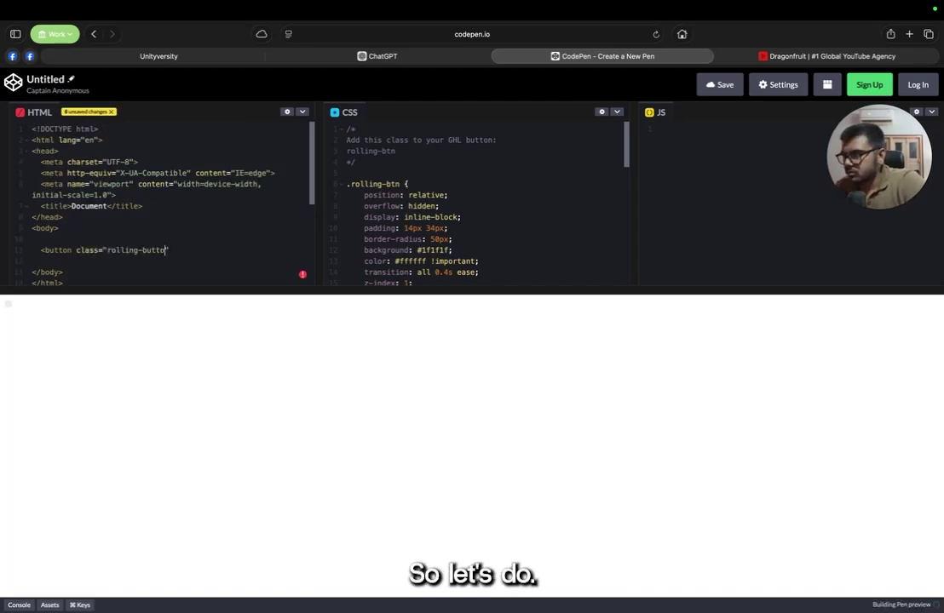
pyautogui.press('BackSpace')
pyautogui.press('BackSpace')
pyautogui.press('BackSpace')
pyautogui.press('BackSpace')
pyautogui.write('tn')
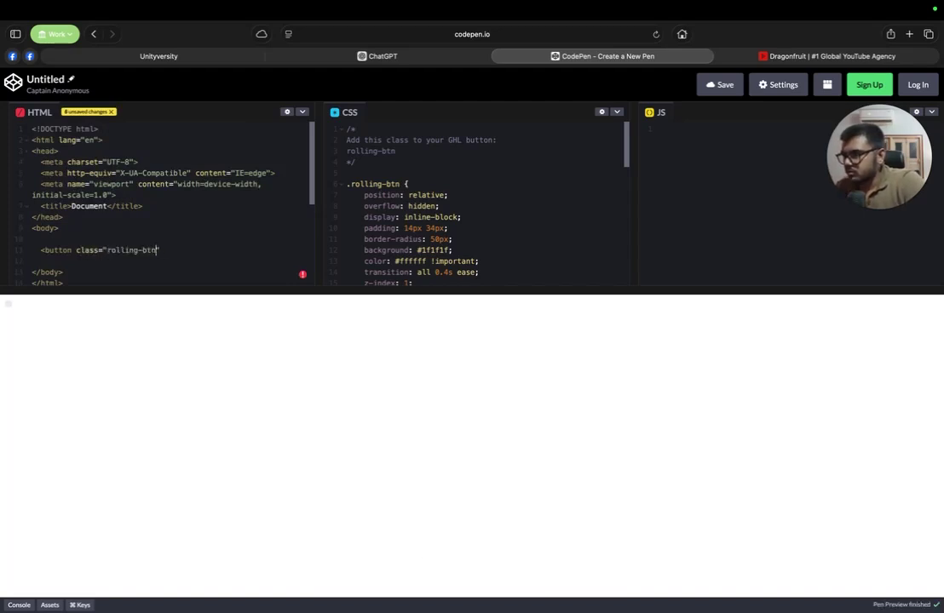
pyautogui.write('> "')
pyautogui.press('BackSpace')
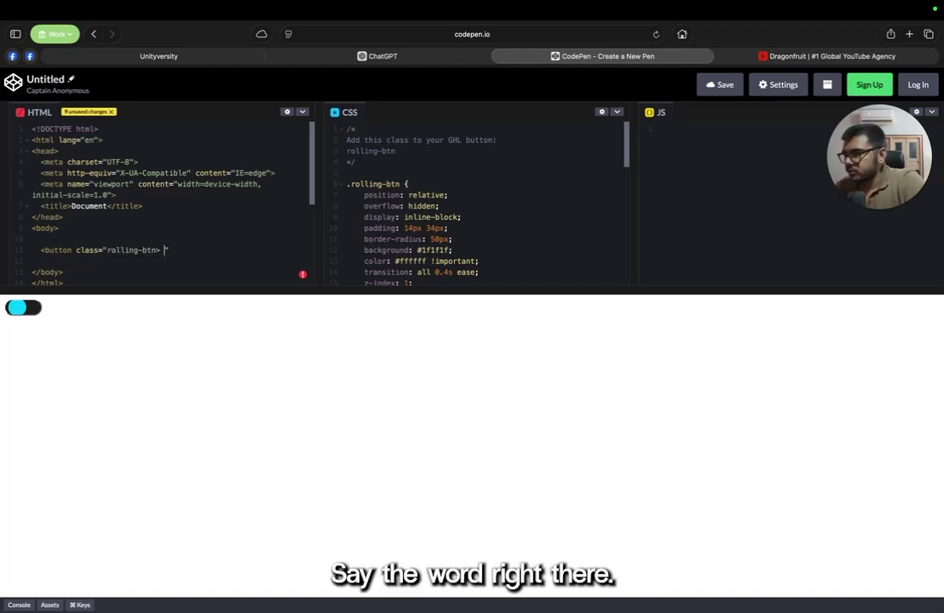
pyautogui.press('BackSpace')
pyautogui.press('BackSpace')
pyautogui.write('"')
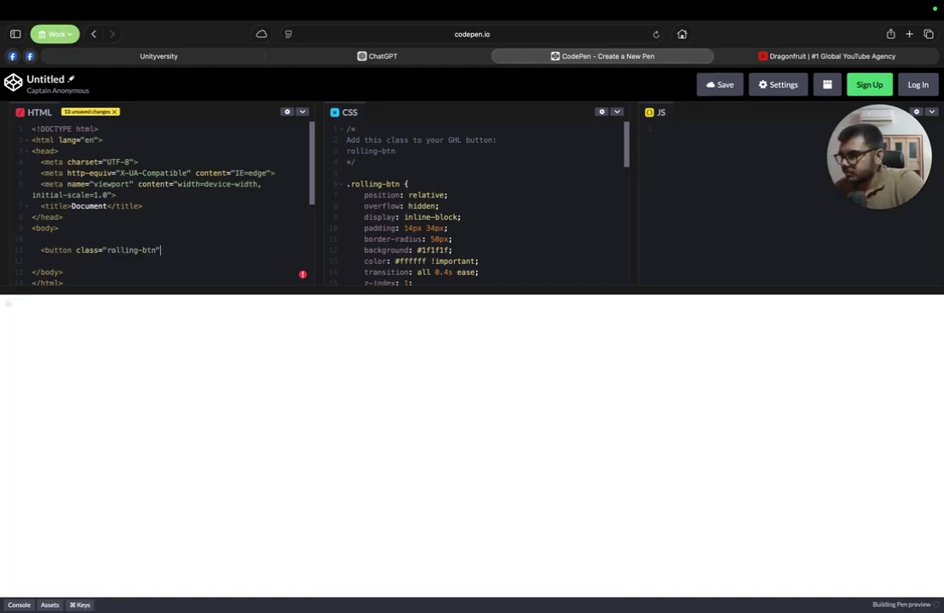
# Step: Finish the rolling-btn element in the HTML body with the label text button and a closing </button> tag
pyautogui.write(' button')
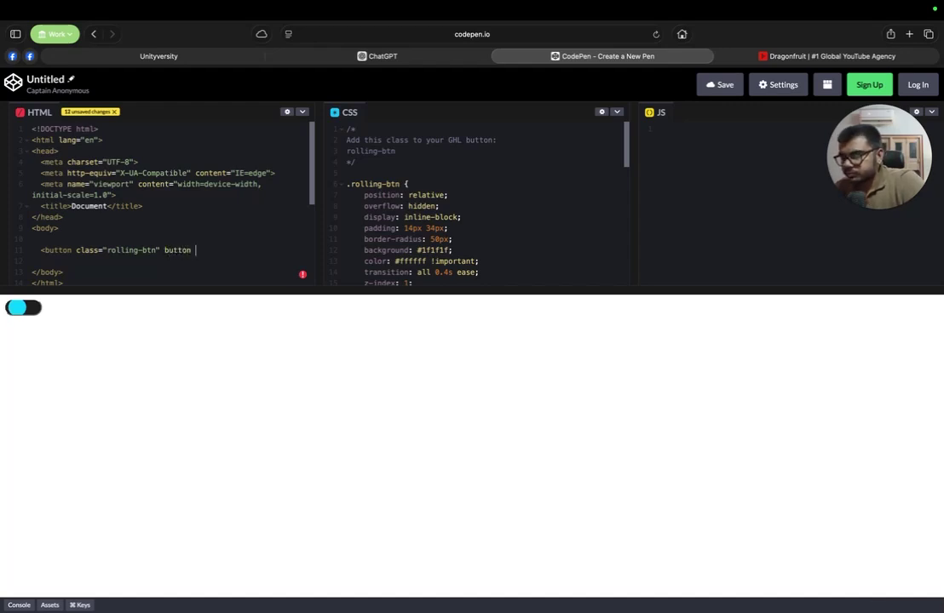
pyautogui.press('BackSpace')
pyautogui.press('BackSpace')
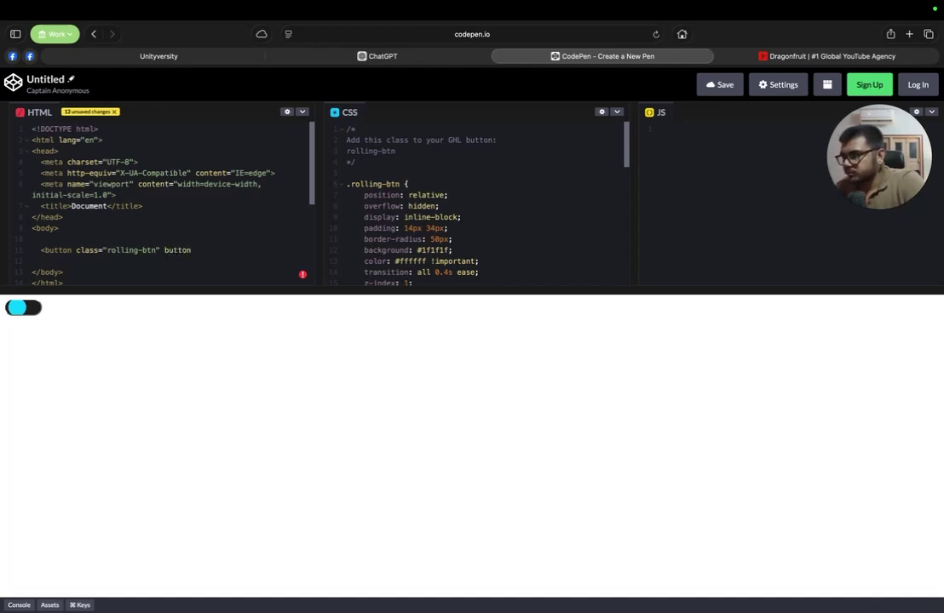
pyautogui.write('<')
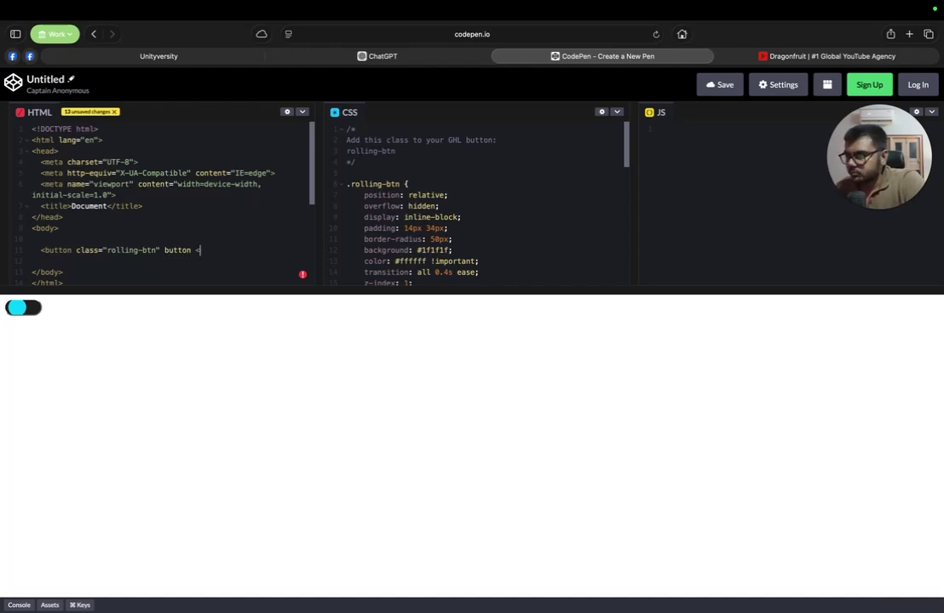
pyautogui.write('/button>')
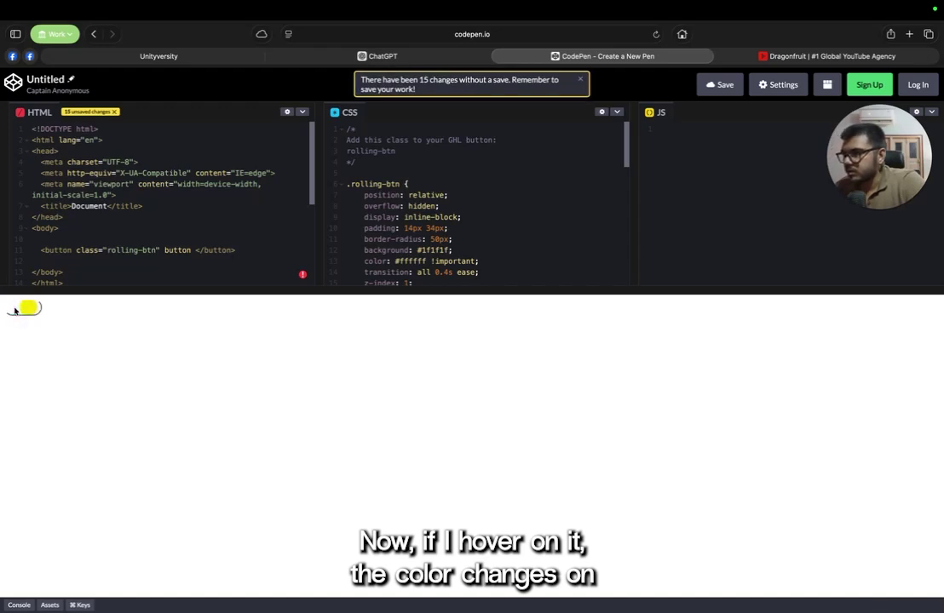
# Step: Review the rolling-ball and hover CSS rules in the pen and in the ChatGPT answer, ending back in CodePen
pyautogui.scroll(-5, 429, 216)
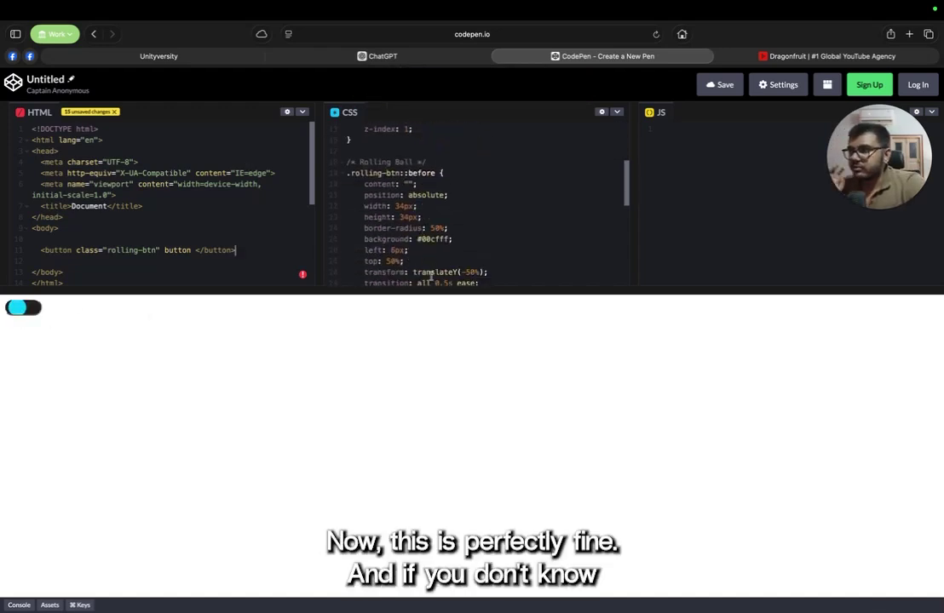
pyautogui.click(405, 59)
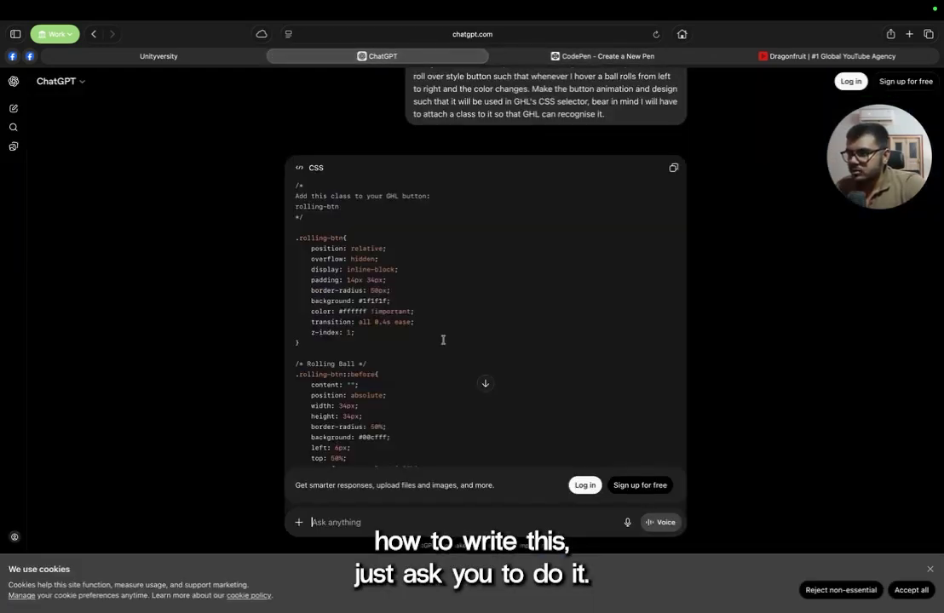
pyautogui.scroll(-4, 442, 335)
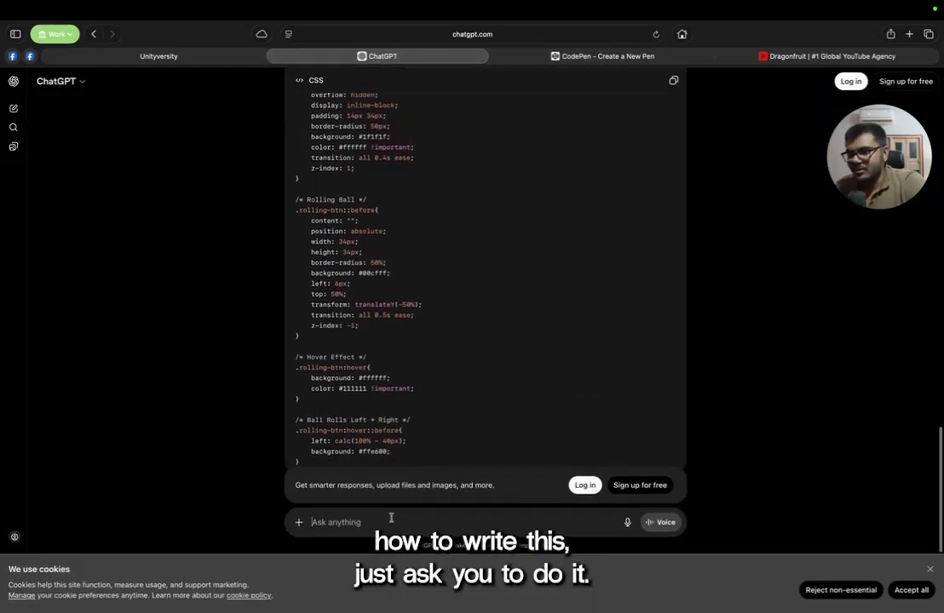
pyautogui.click(587, 56)
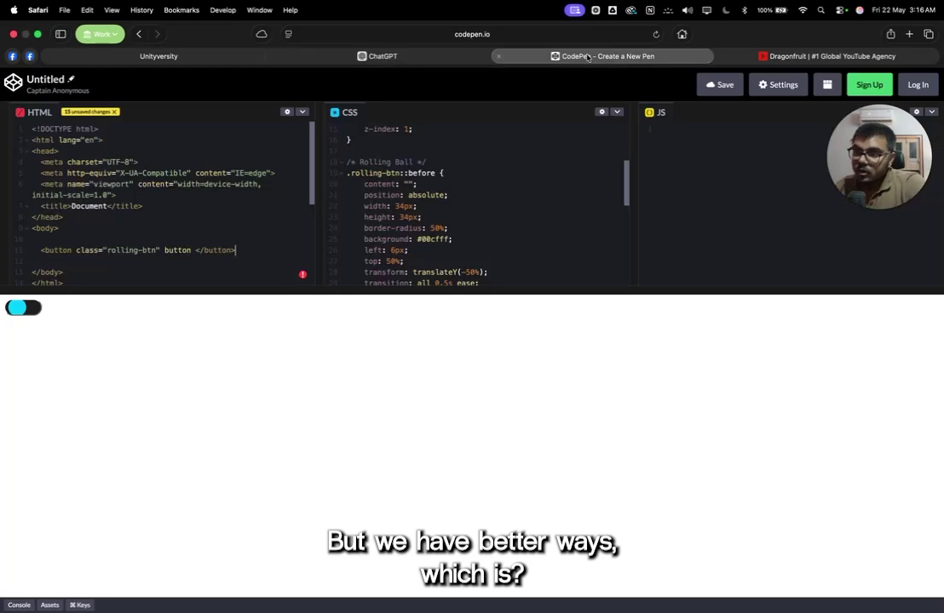
# Step: Search the web for "codepen button designs" and open the Pens tagged 'buttons' on CodePen result
pyautogui.click(582, 39)
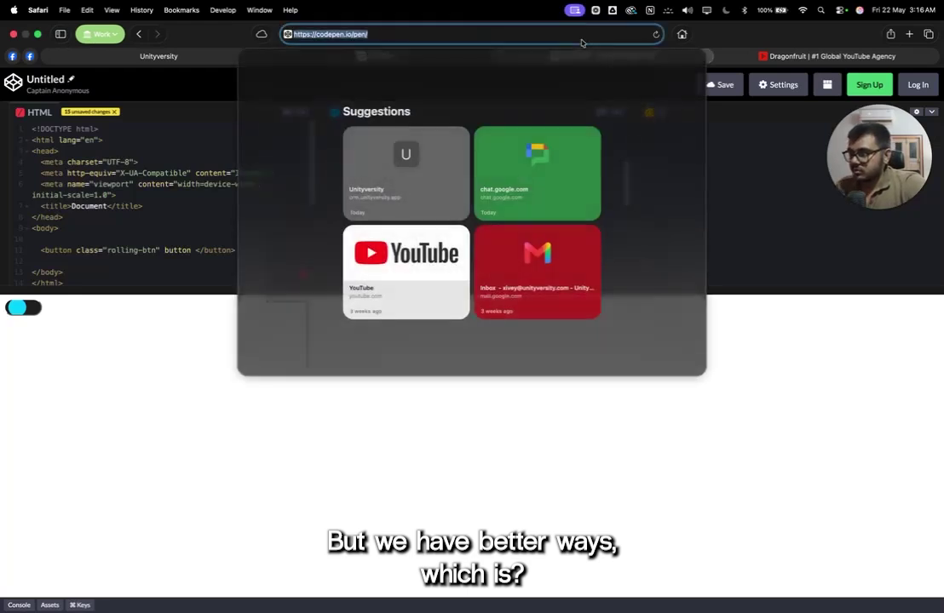
pyautogui.write('codep')
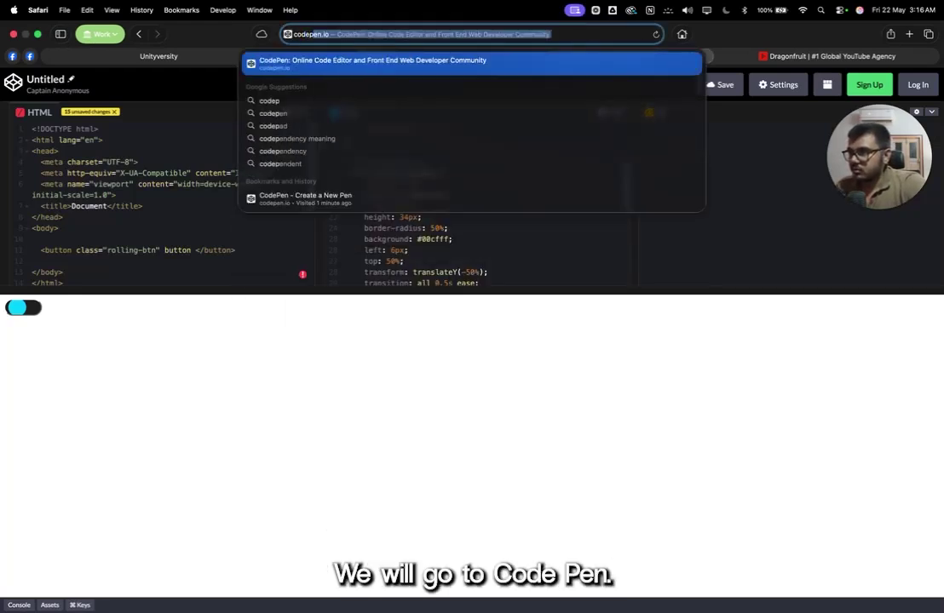
pyautogui.write('en')
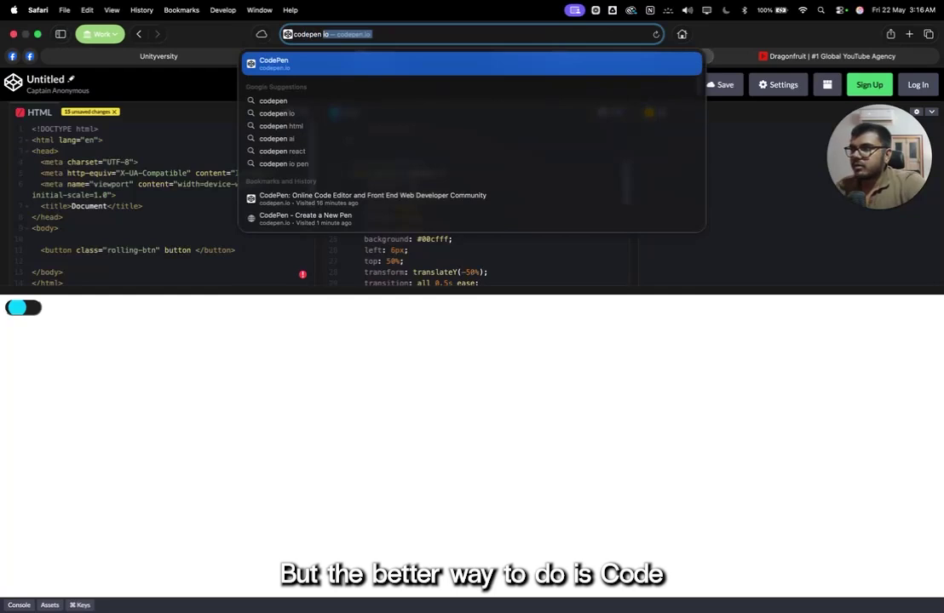
pyautogui.write(' button designs')
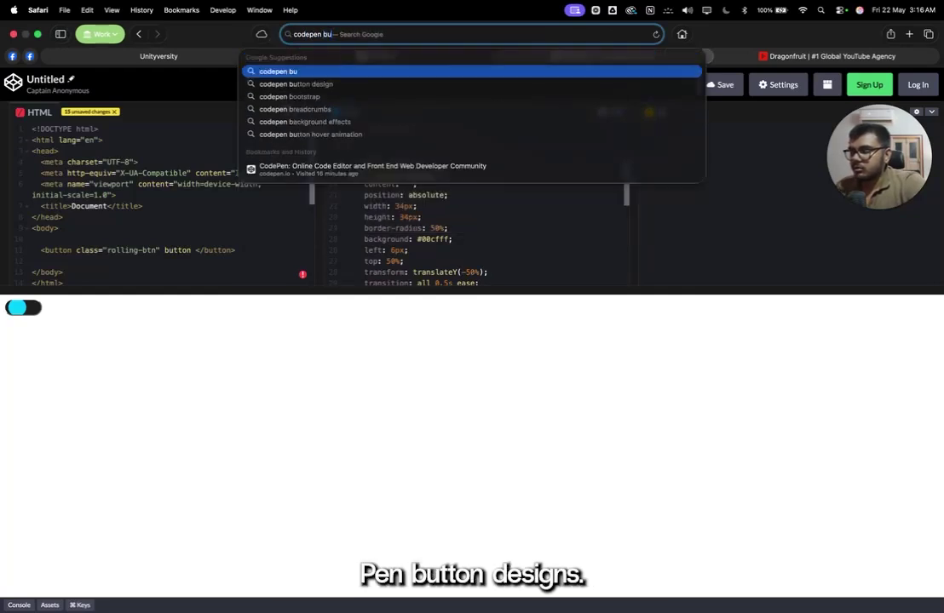
pyautogui.press('Return')
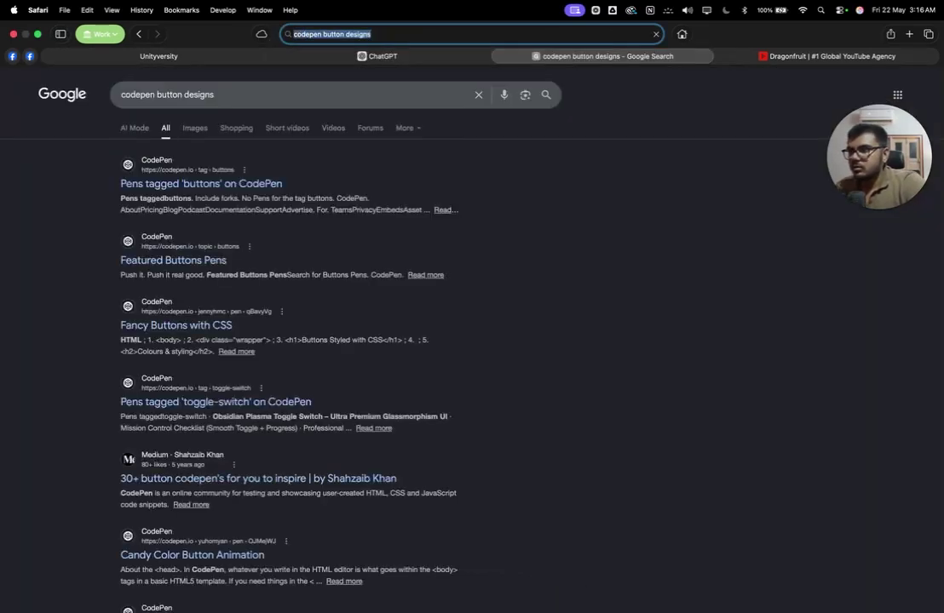
pyautogui.click(220, 185)
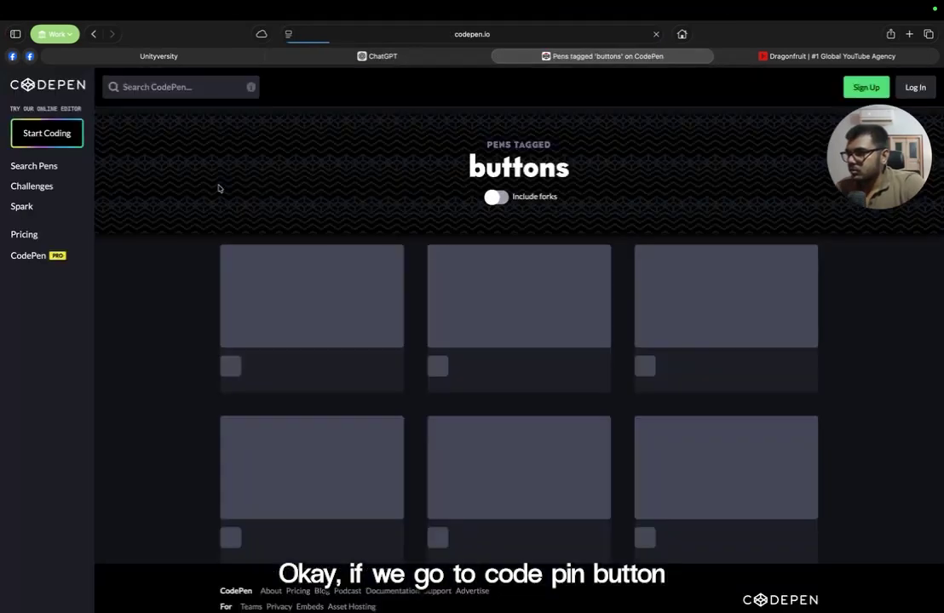
# Step: Open the Realistic Skeuomorphic CSS Buttons pen from the tagged pens and toggle its four round buttons while viewing the CSS
pyautogui.scroll(-3, 473, 382)
pyautogui.scroll(-2, 472, 382)
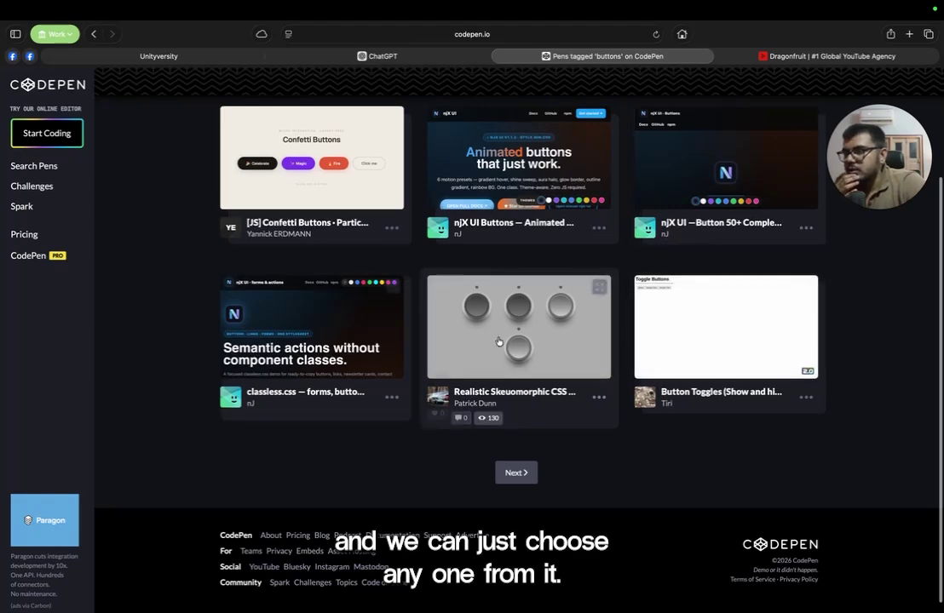
pyautogui.click(500, 380)
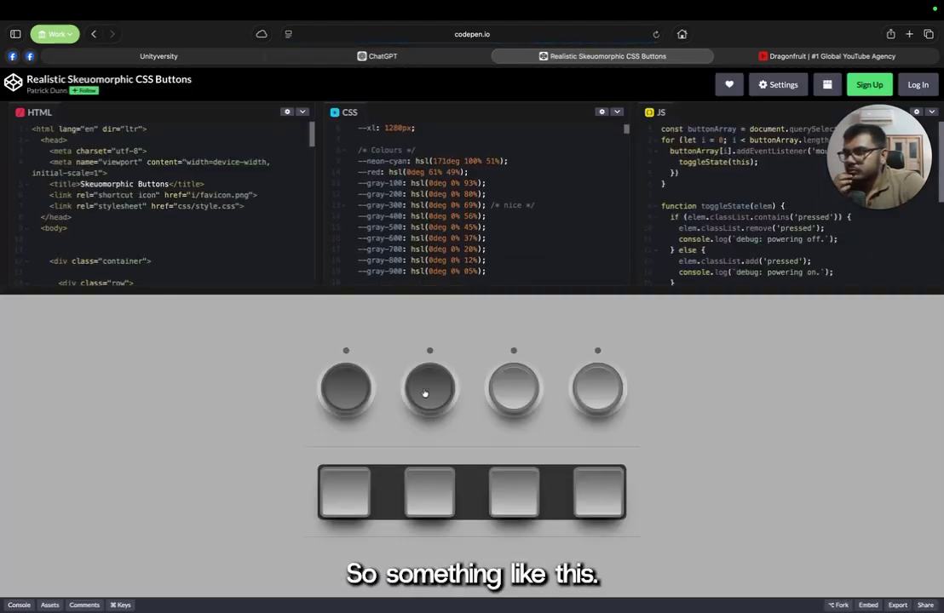
pyautogui.click(426, 394)
pyautogui.click(503, 392)
pyautogui.click(573, 393)
pyautogui.scroll(-4, 433, 145)
pyautogui.scroll(-4, 432, 145)
pyautogui.click(356, 392)
# Step: Try the four square buttons in the skeuomorphic pen's preview and look back over its CSS colour variables
pyautogui.click(339, 506)
pyautogui.click(435, 506)
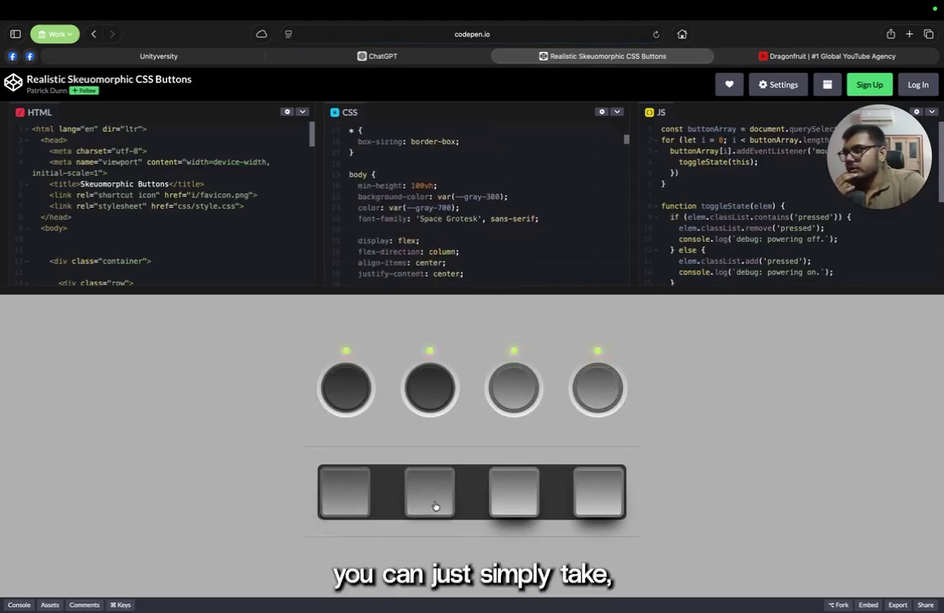
pyautogui.click(506, 499)
pyautogui.click(607, 499)
pyautogui.scroll(5, 435, 195)
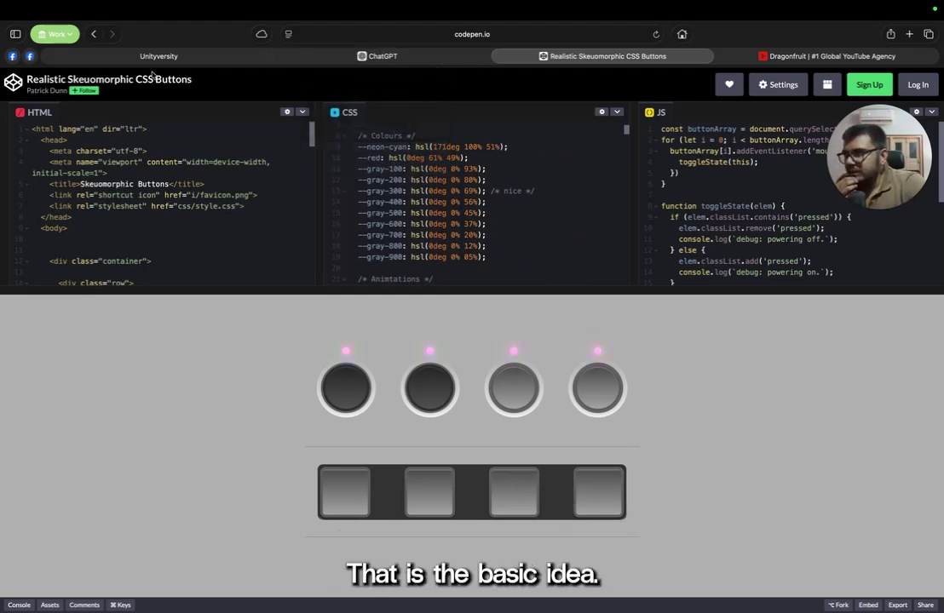
# Step: Go back to the tagged pens, open Confetti Buttons and try its Celebrate, Magic, Fire and Click me buttons
pyautogui.click(95, 35)
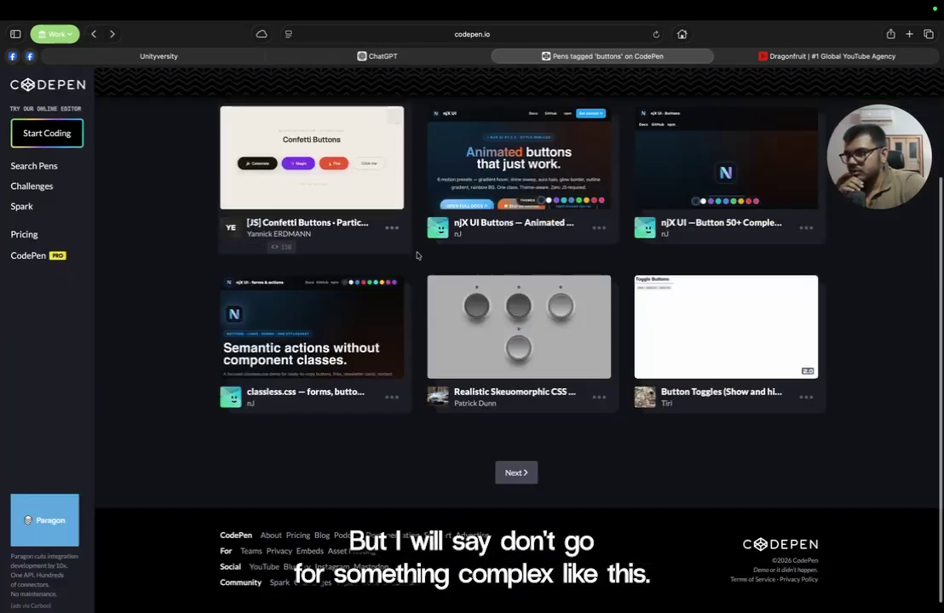
pyautogui.click(340, 186)
pyautogui.scroll(-2, 341, 192)
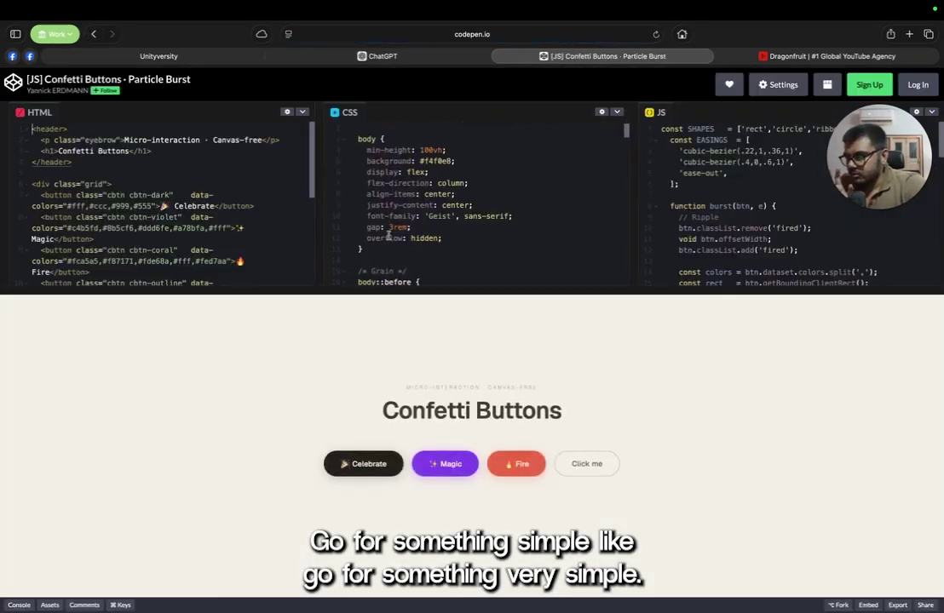
pyautogui.click(363, 474)
pyautogui.click(447, 472)
pyautogui.click(526, 468)
pyautogui.click(598, 469)
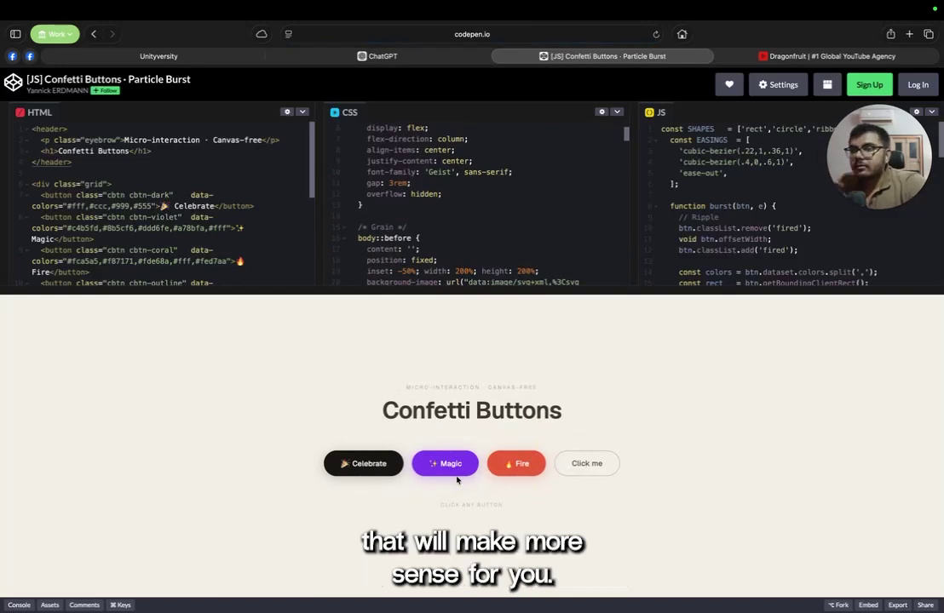
# Step: Return to the pens tagged buttons and browse the following two pages of designs
pyautogui.click(94, 34)
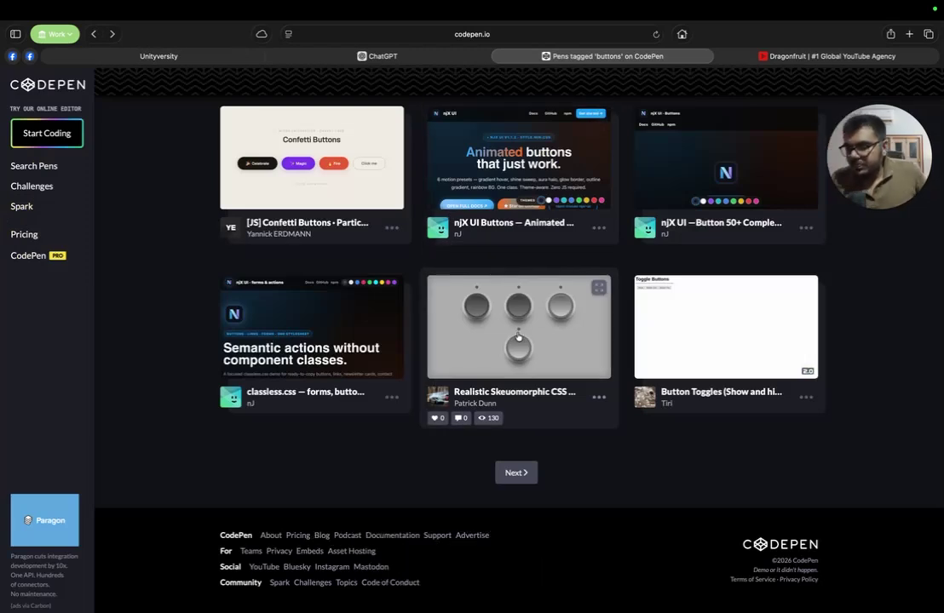
pyautogui.click(511, 469)
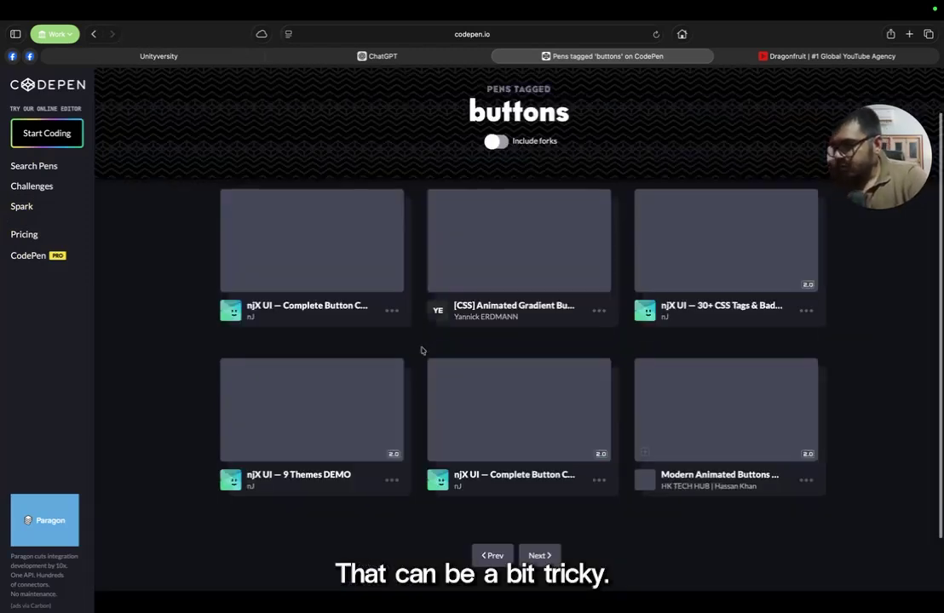
pyautogui.scroll(-3, 469, 420)
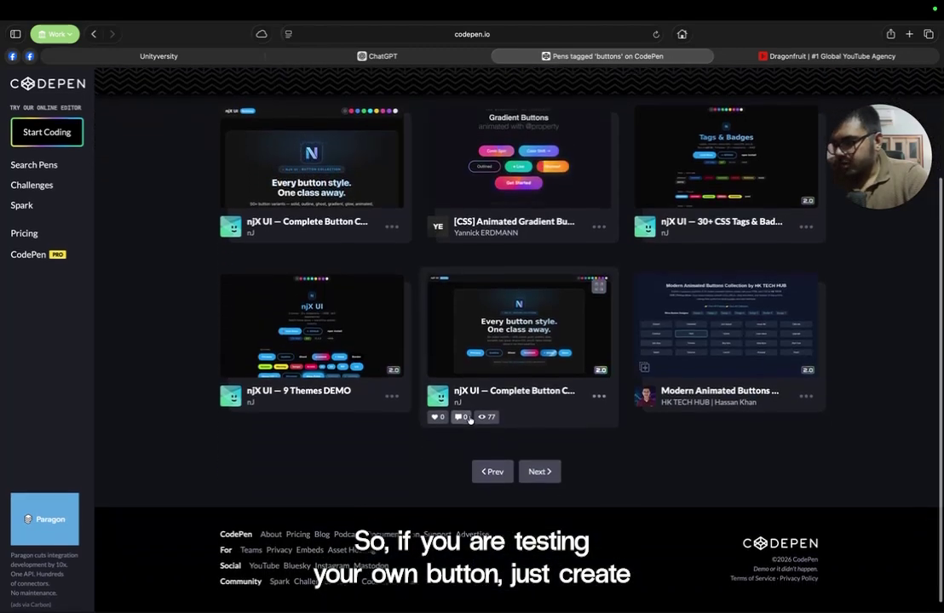
pyautogui.click(541, 415)
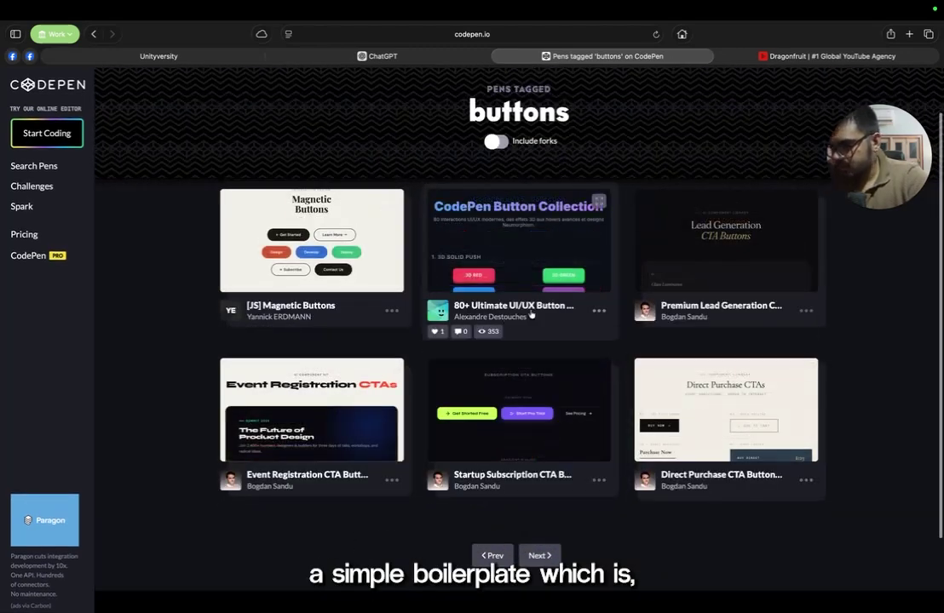
# Step: Switch to ChatGPT and send the prompt "write me a simple HTML code, which has just one button"
pyautogui.click(401, 55)
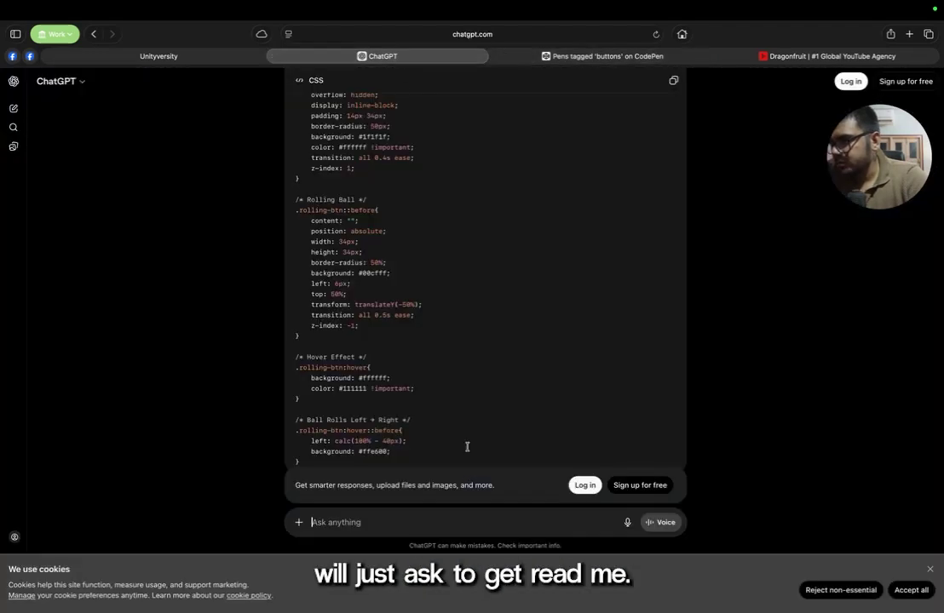
pyautogui.click(410, 522)
pyautogui.write('write me a s')
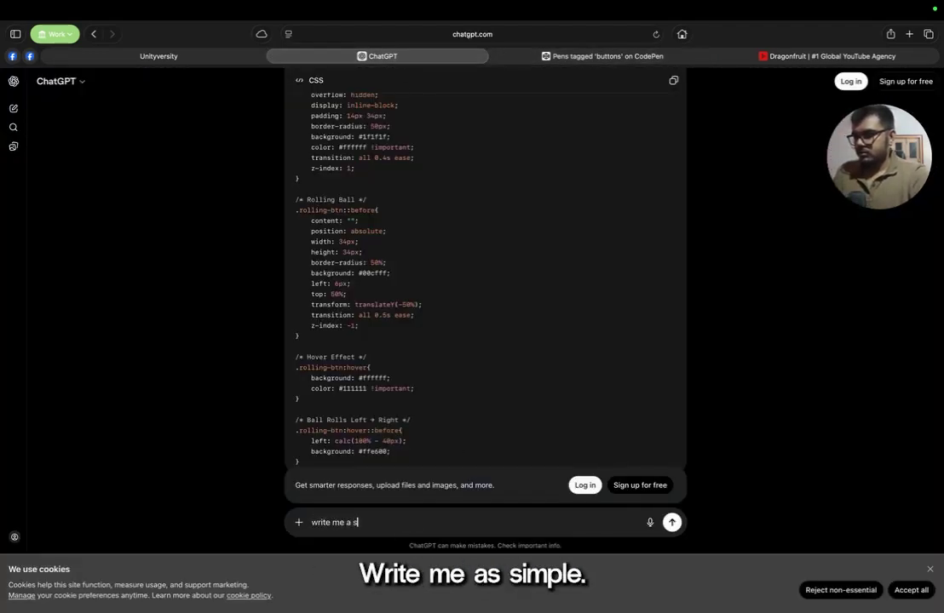
pyautogui.write('imple HT')
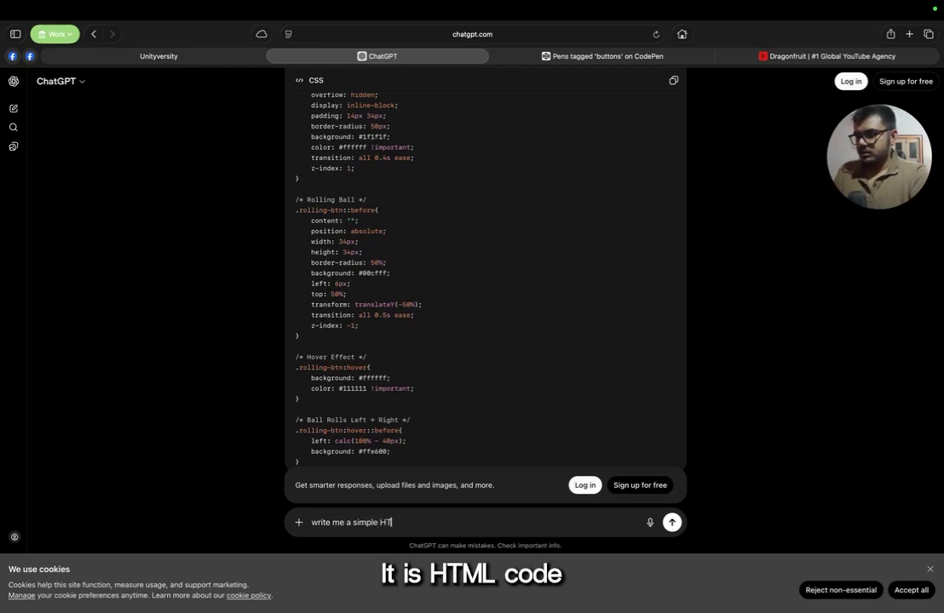
pyautogui.write('ML code, which has just')
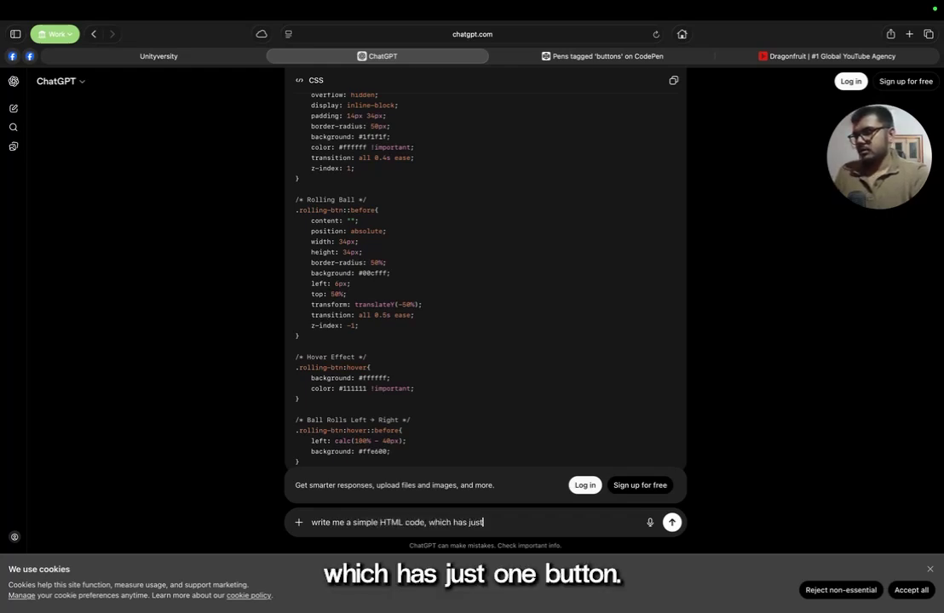
pyautogui.write(' one button')
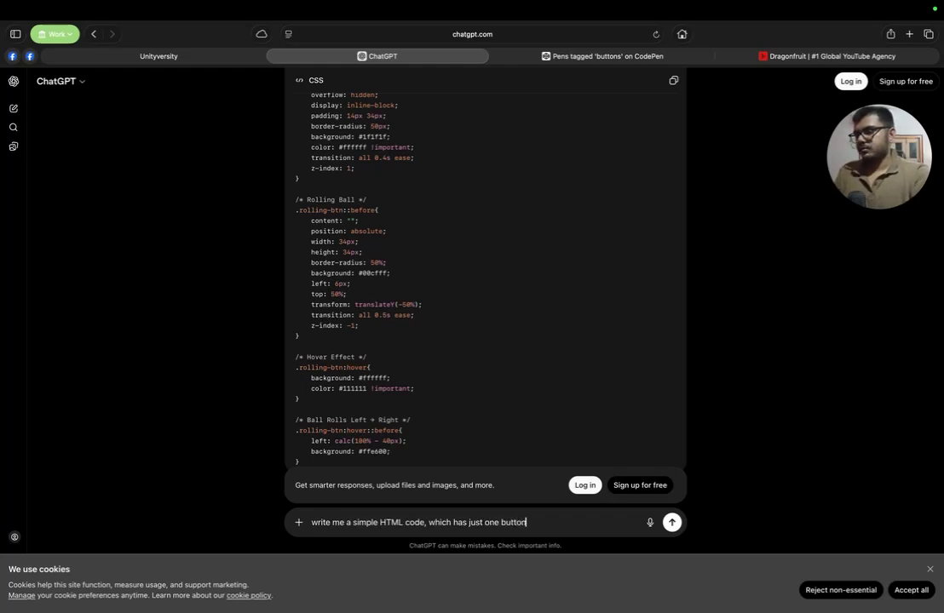
pyautogui.press('Return')
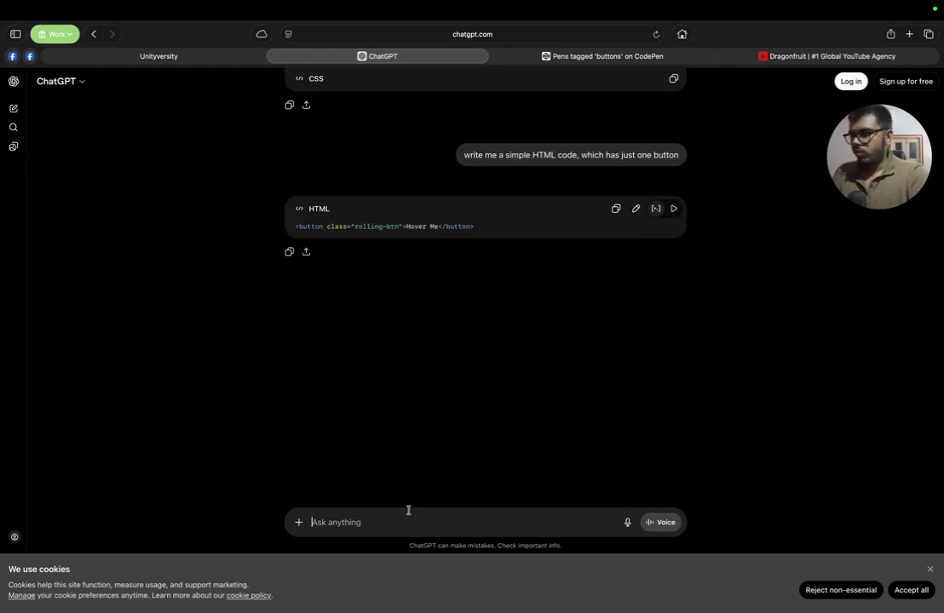
# Step: Draft a ChatGPT prompt "write me a html code to create a webpage and have one button, just one button with the classname"
pyautogui.write('write me')
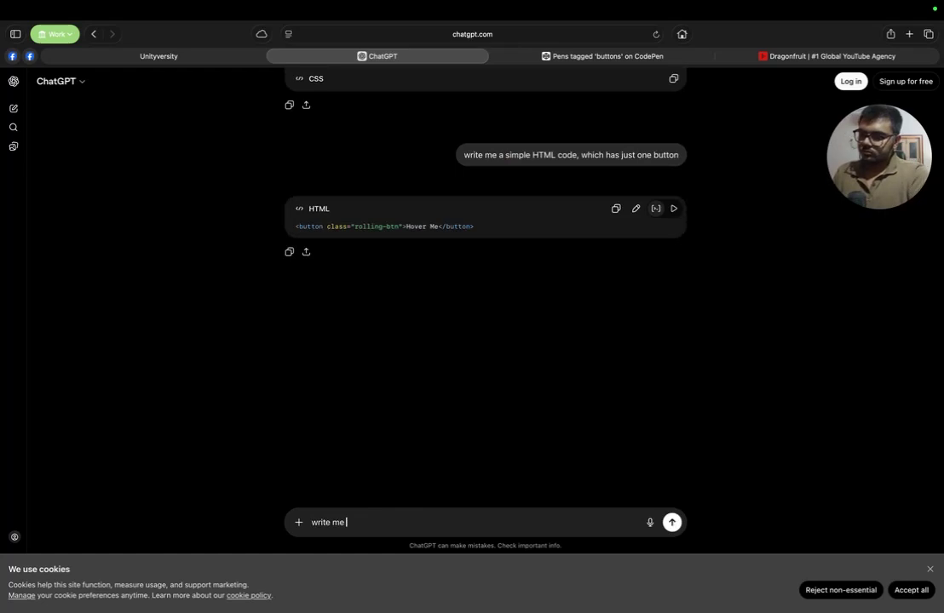
pyautogui.write(' a html code to')
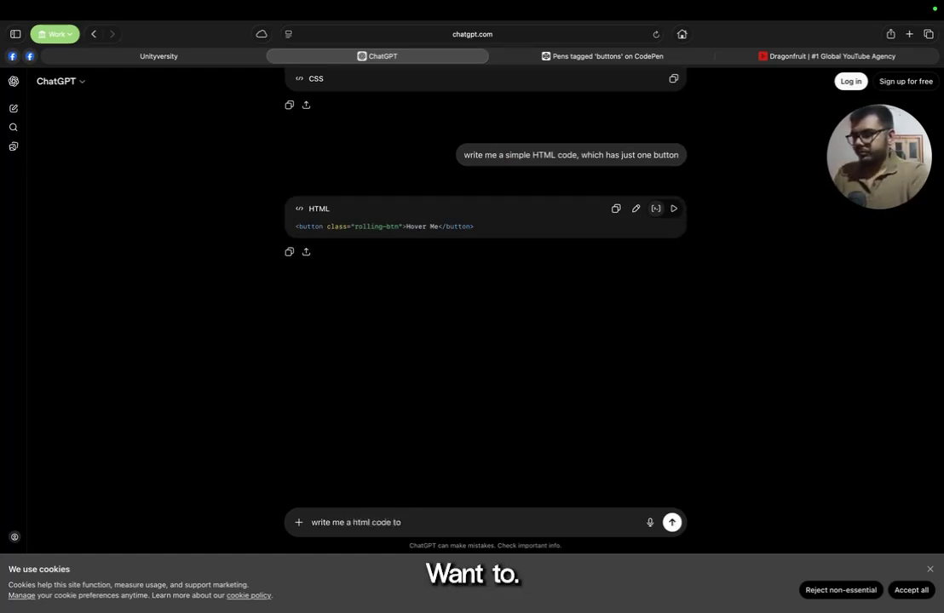
pyautogui.write(' create')
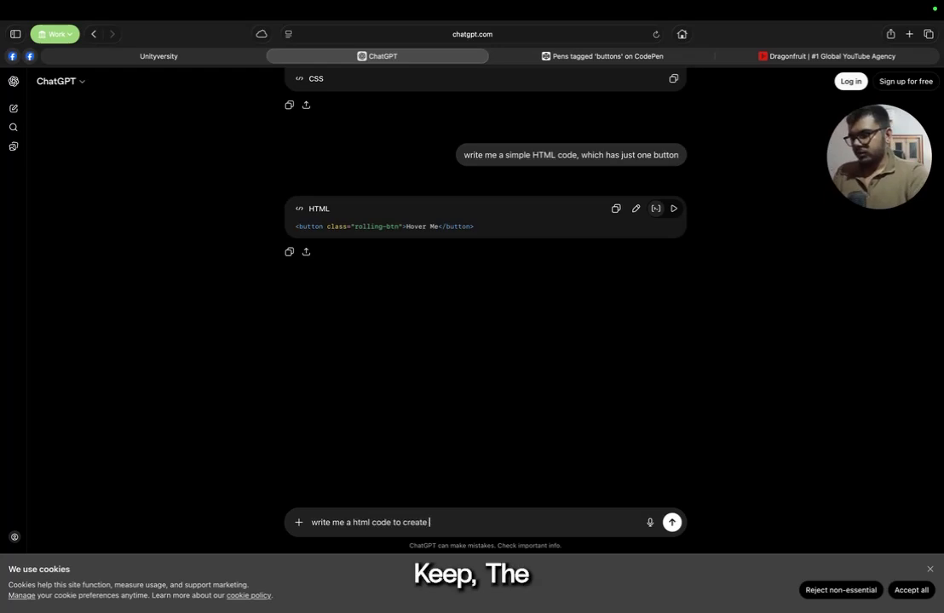
pyautogui.write(' a webpage and have one ')
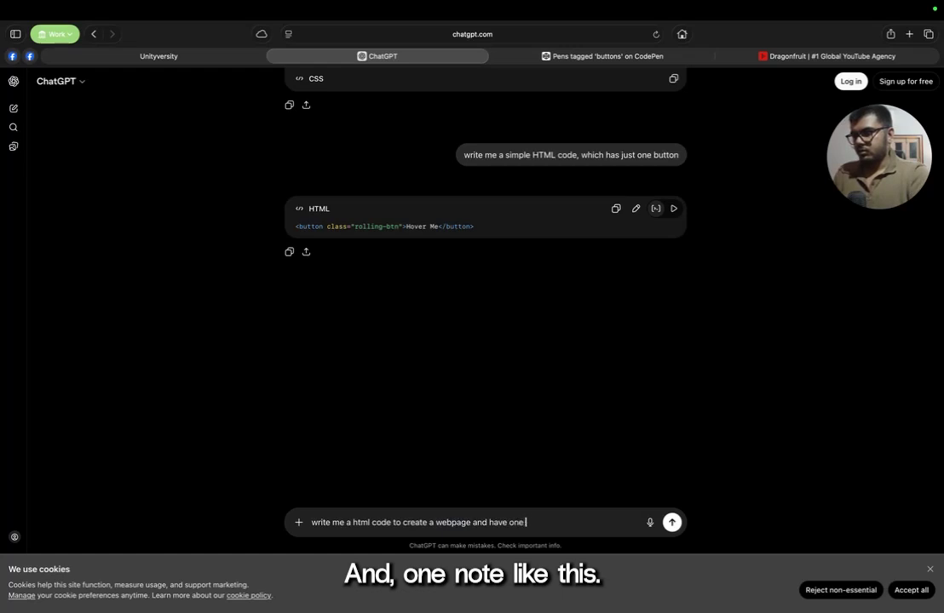
pyautogui.write('button, just one button with the')
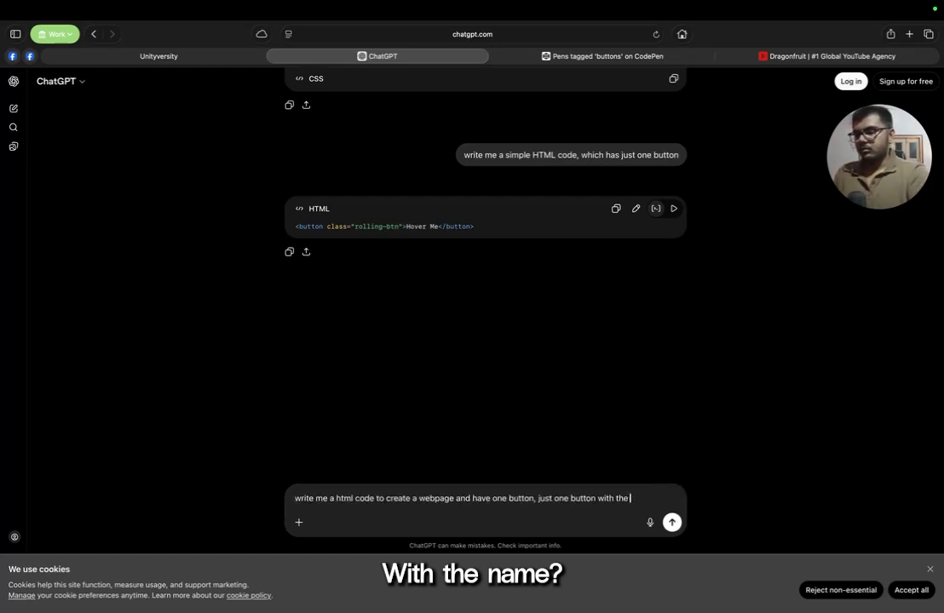
pyautogui.write(' ne classname "')
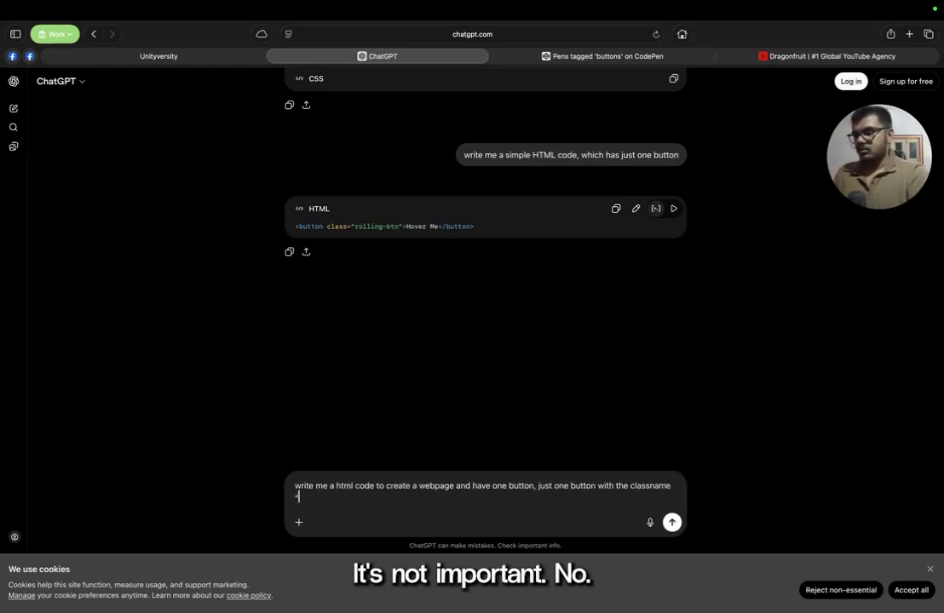
# Step: Reword the prompt's ending to 'just one button is called "rolling-btn"' and send it
pyautogui.press('BackSpace')
pyautogui.press('BackSpace')
pyautogui.press('BackSpace')
pyautogui.press('BackSpace')
pyautogui.press('BackSpace')
pyautogui.press('BackSpace')
pyautogui.press('BackSpace')
pyautogui.press('BackSpace')
pyautogui.press('BackSpace')
pyautogui.press('BackSpace')
pyautogui.press('BackSpace')
pyautogui.press('BackSpace')
pyautogui.press('BackSpace')
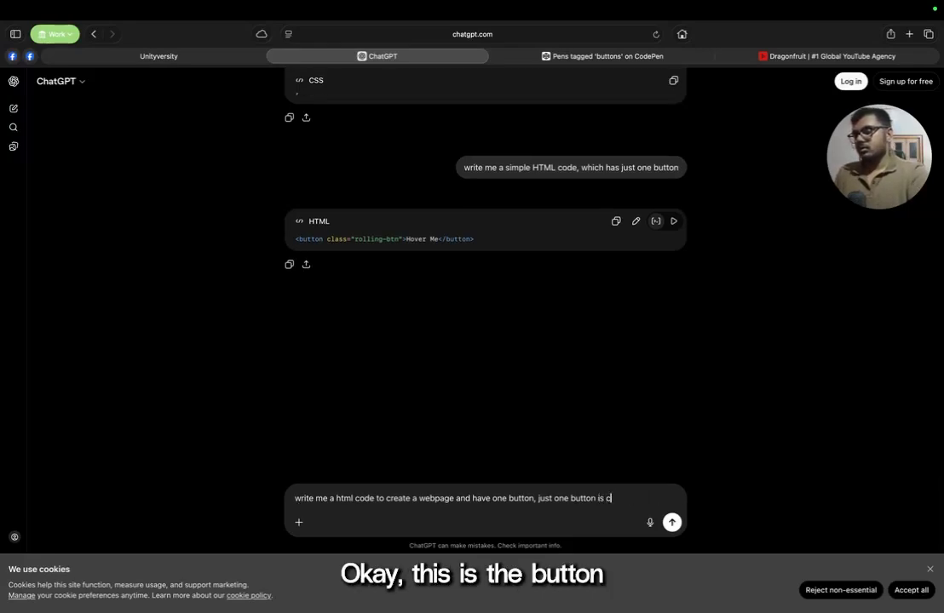
pyautogui.write('called rolli')
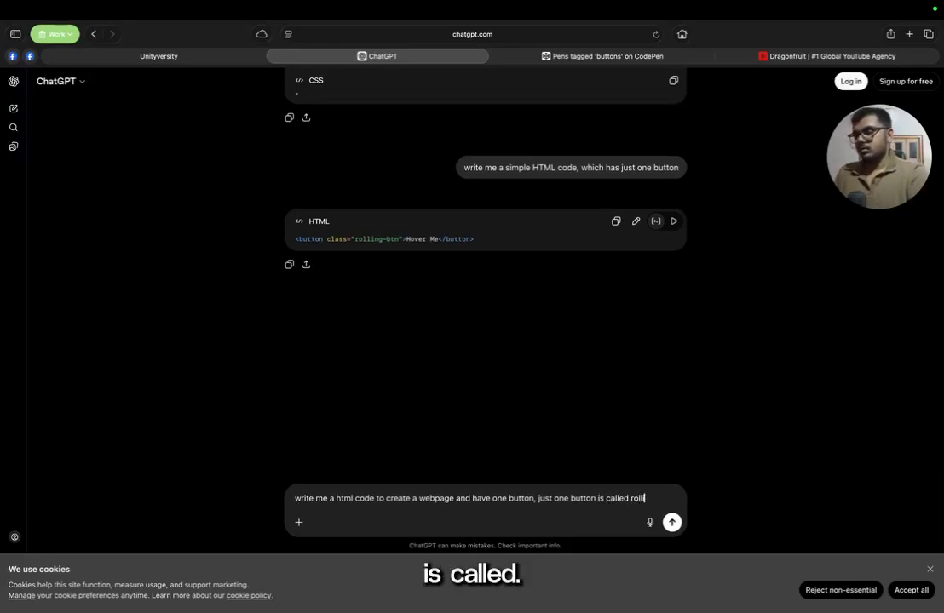
pyautogui.write('n')
pyautogui.write('g-btn"')
pyautogui.click(630, 499)
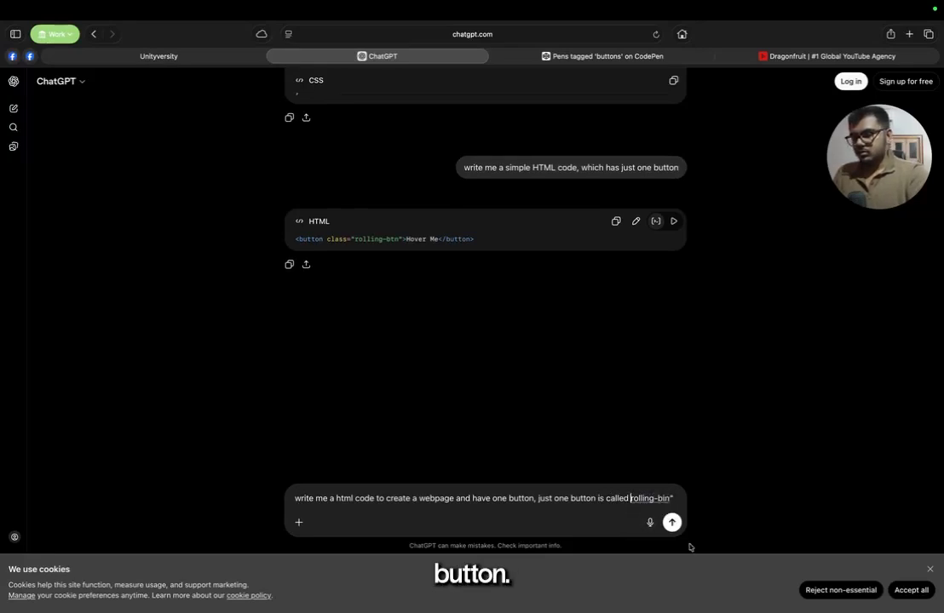
pyautogui.write('"')
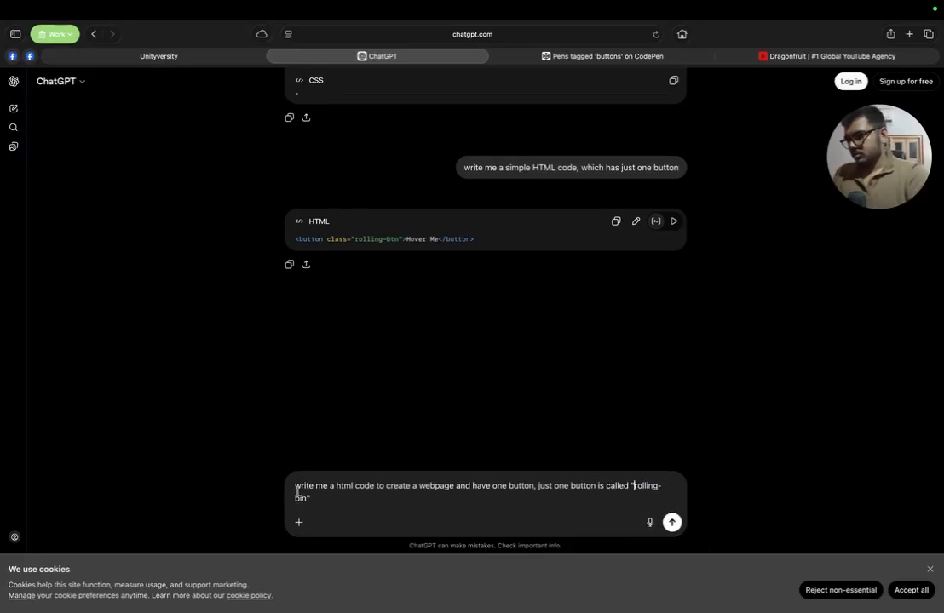
pyautogui.write('t')
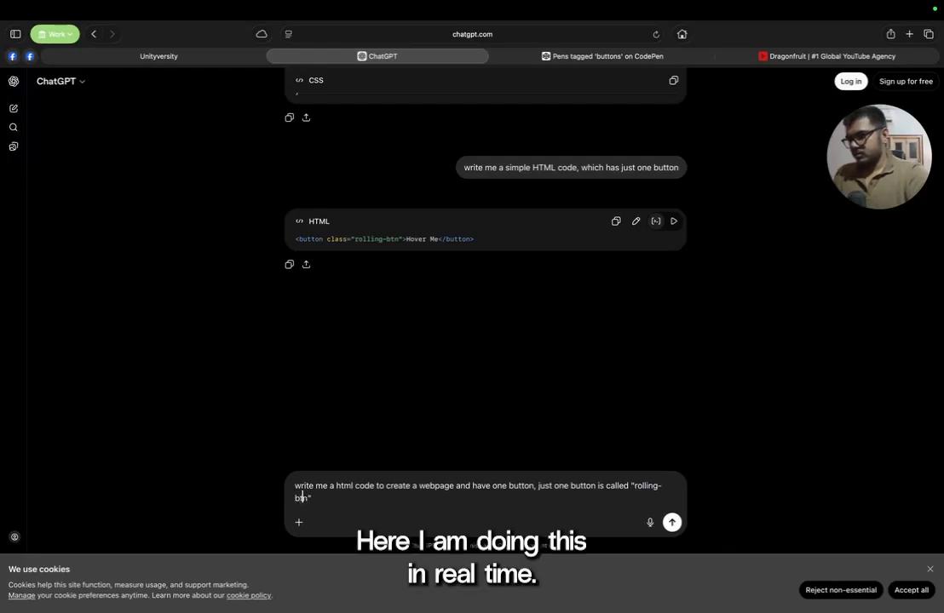
pyautogui.click(675, 527)
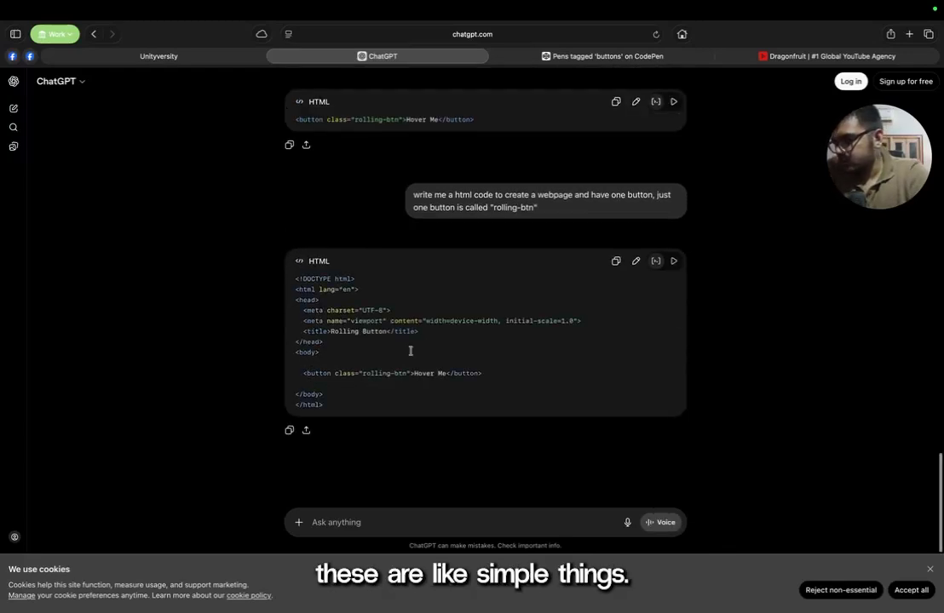
# Step: Examine the button line and its class attribute in the generated HTML, glancing briefly at the CodePen tab
pyautogui.moveTo(301, 373); pyautogui.dragTo(474, 381)
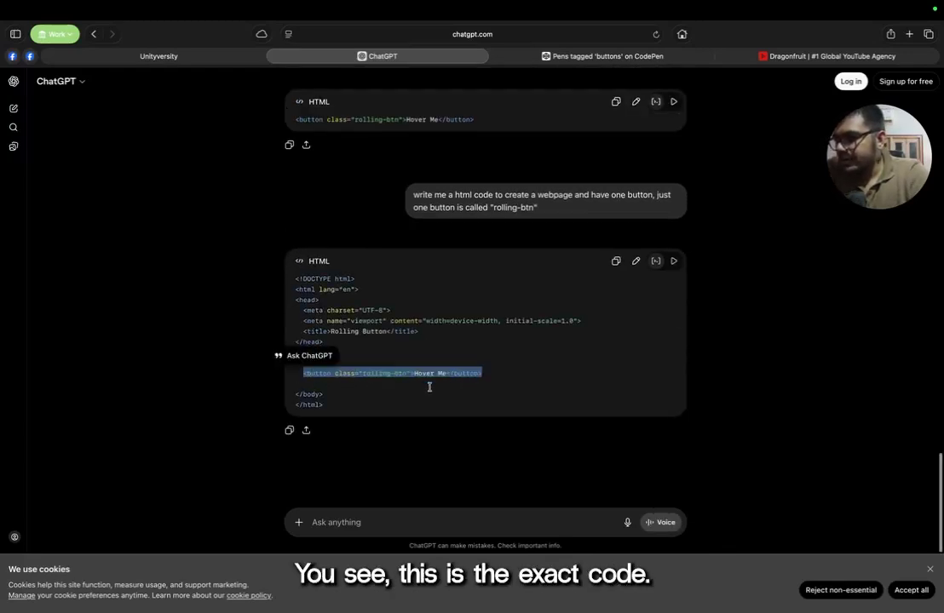
pyautogui.click(430, 386)
pyautogui.click(526, 54)
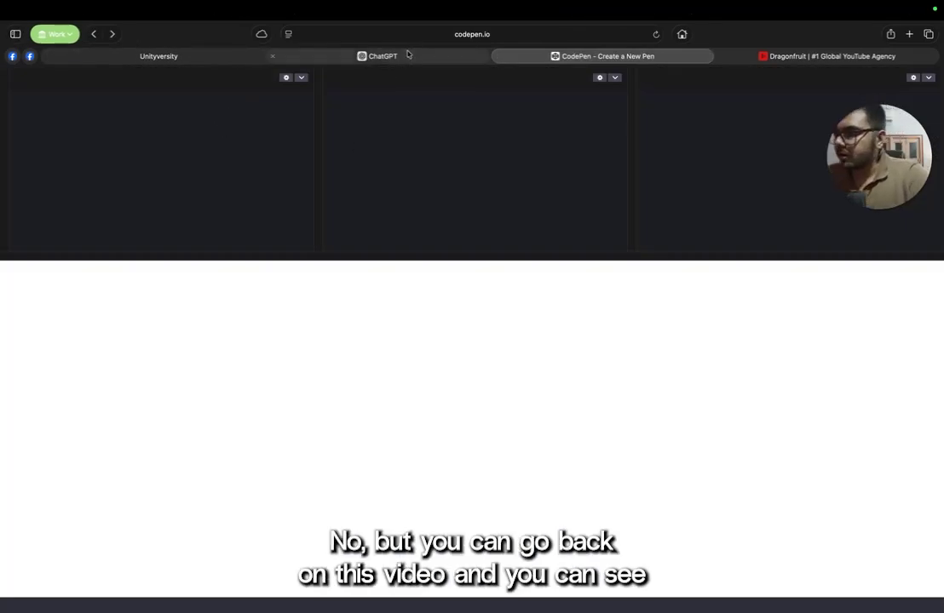
pyautogui.click(354, 53)
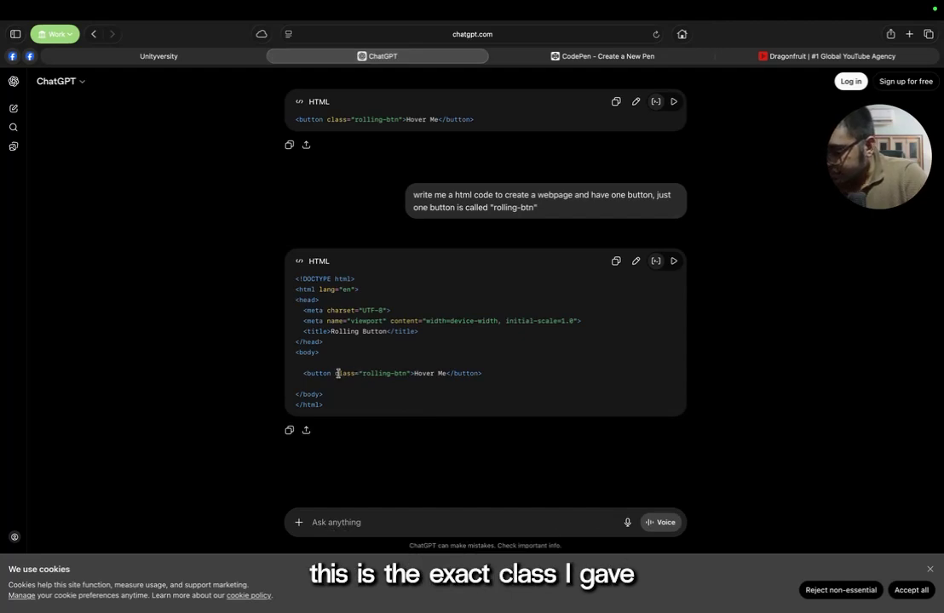
pyautogui.moveTo(334, 373); pyautogui.dragTo(396, 375)
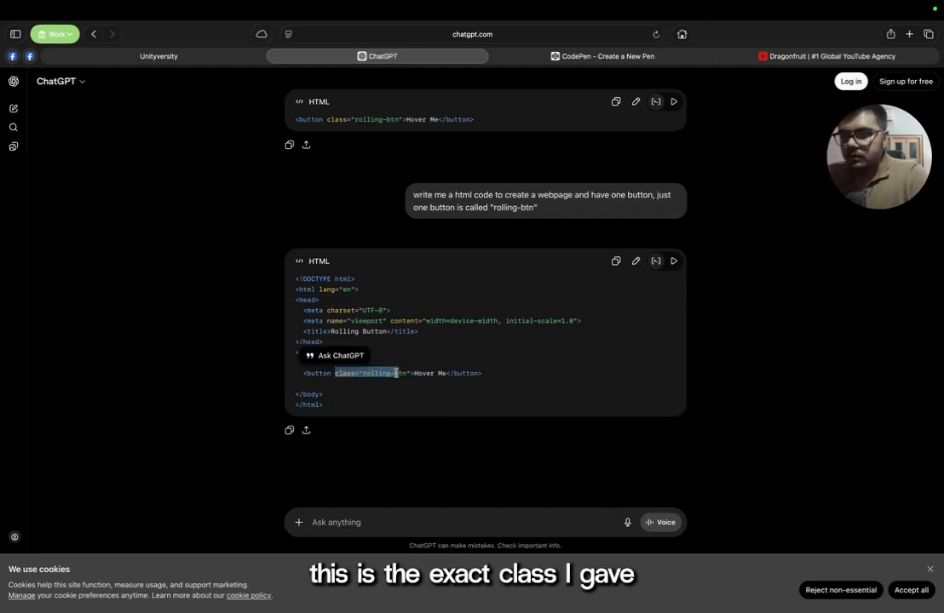
pyautogui.click(400, 373)
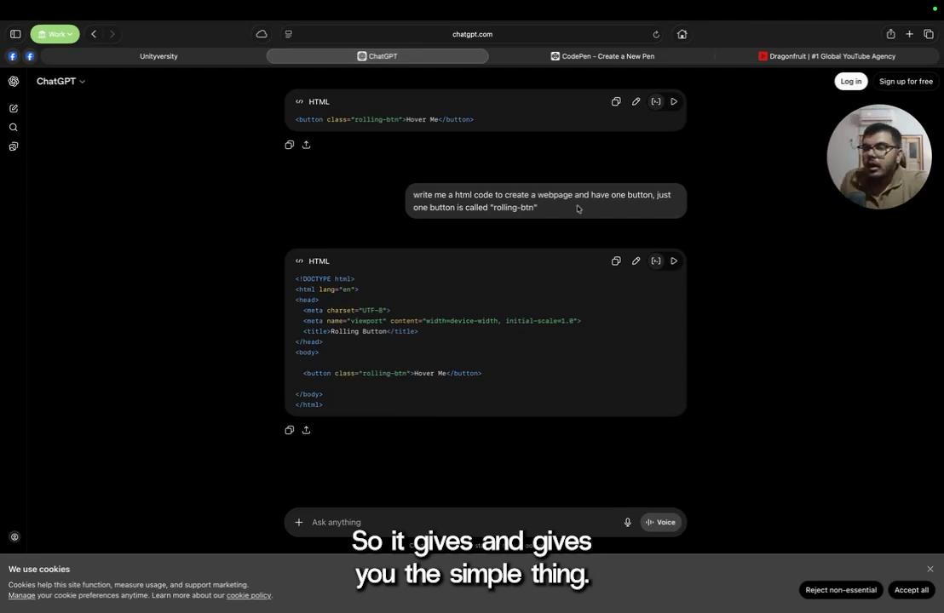
# Step: Review the webpage prompt and the earlier rolling-button CSS in the conversation
pyautogui.moveTo(581, 208); pyautogui.dragTo(404, 195)
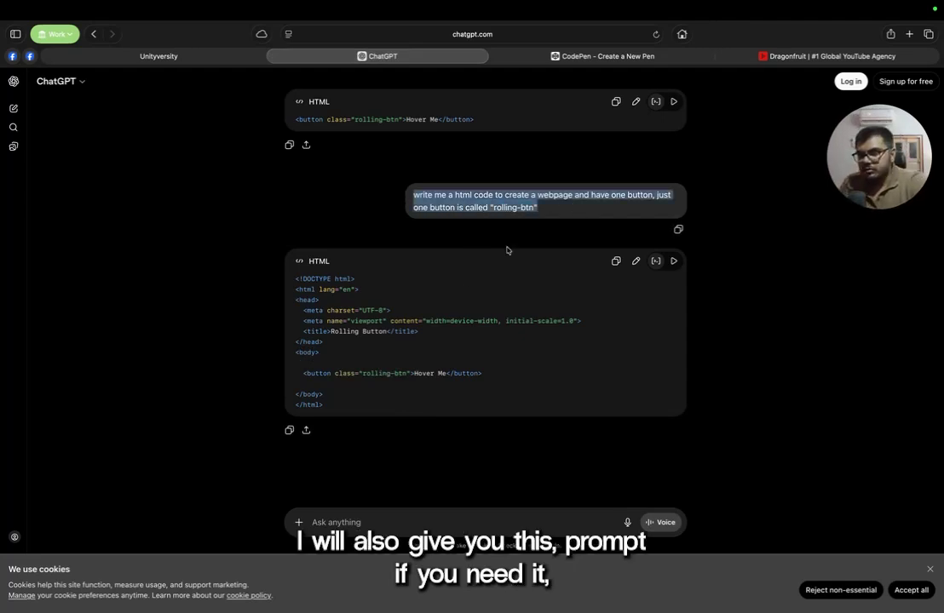
pyautogui.scroll(5, 665, 285)
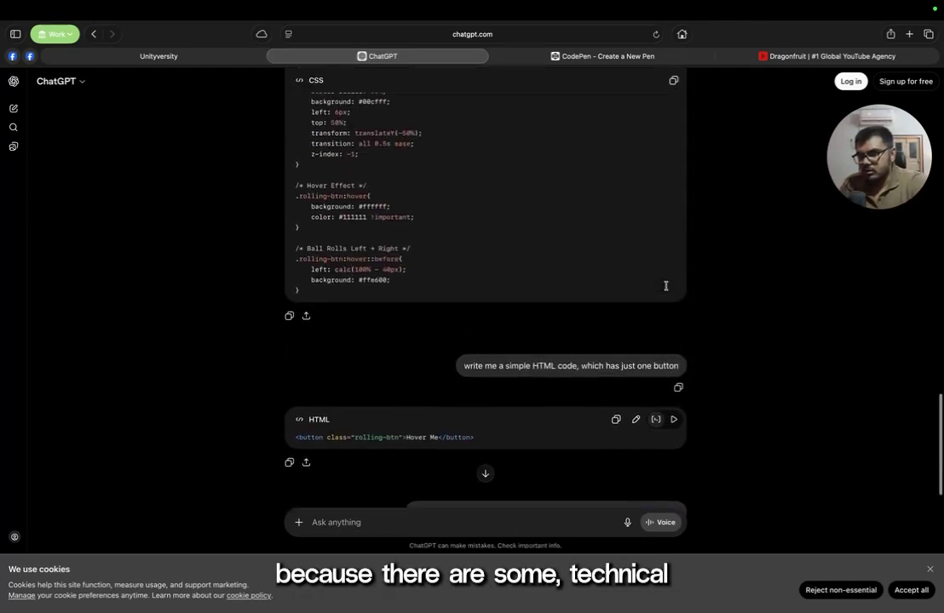
pyautogui.scroll(-4, 665, 288)
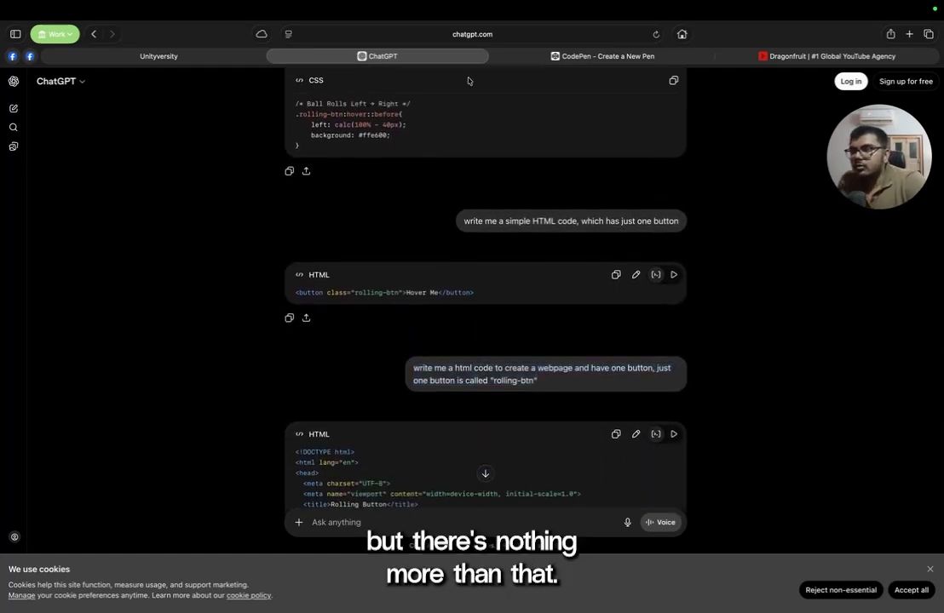
# Step: Switch to Unityversity, copy the class name rolling-btn without its dot from the Custom CSS, and save the CSS
pyautogui.click(206, 55)
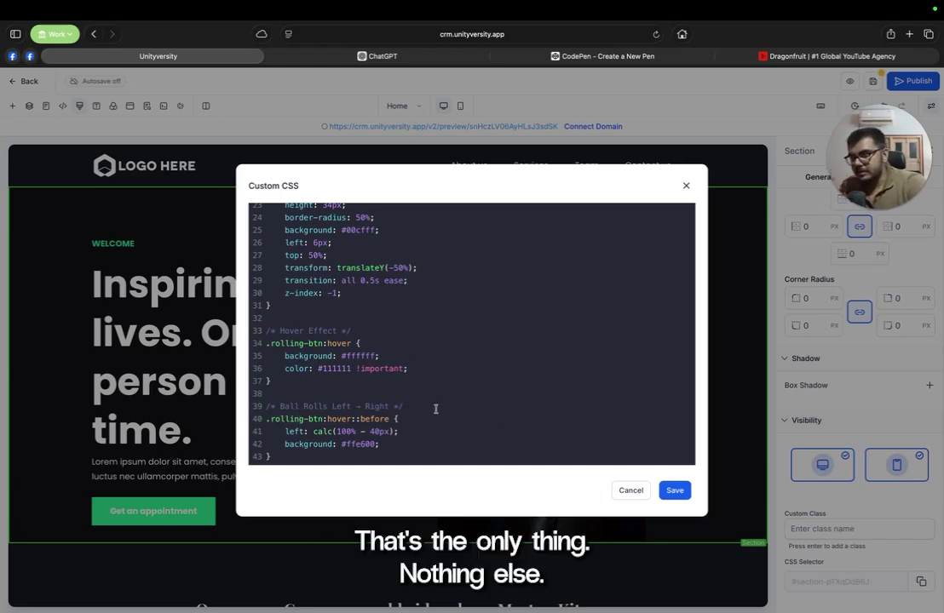
pyautogui.moveTo(318, 418); pyautogui.dragTo(272, 415)
pyautogui.press('super+c')
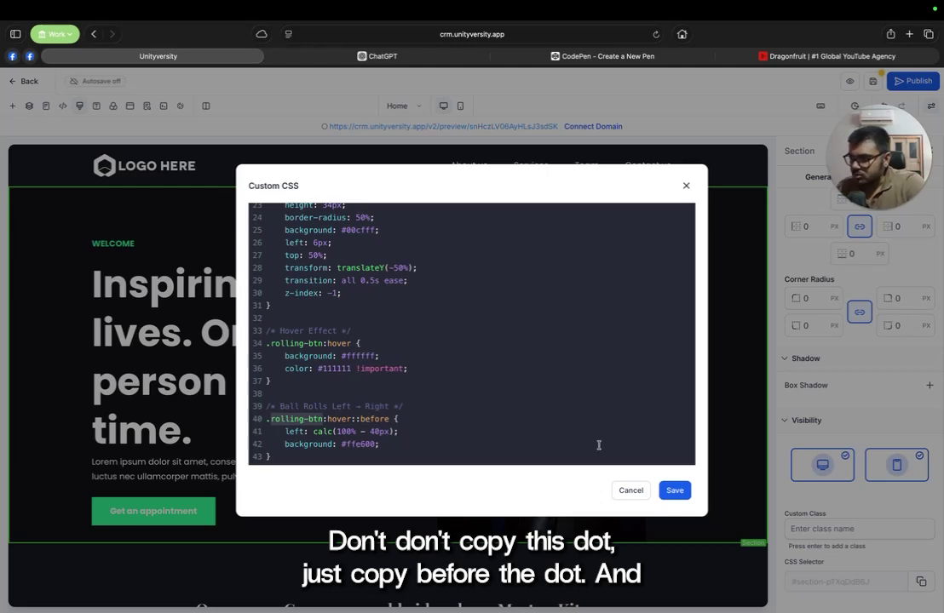
pyautogui.click(677, 491)
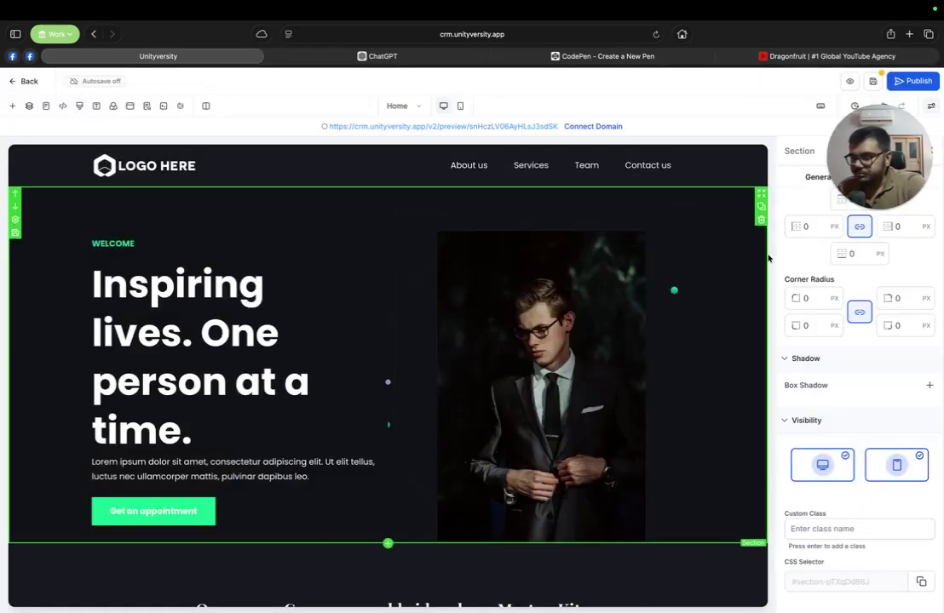
# Step: Add the copied rolling-btn custom class to the hero section's "Get an appointment" button
pyautogui.click(124, 510)
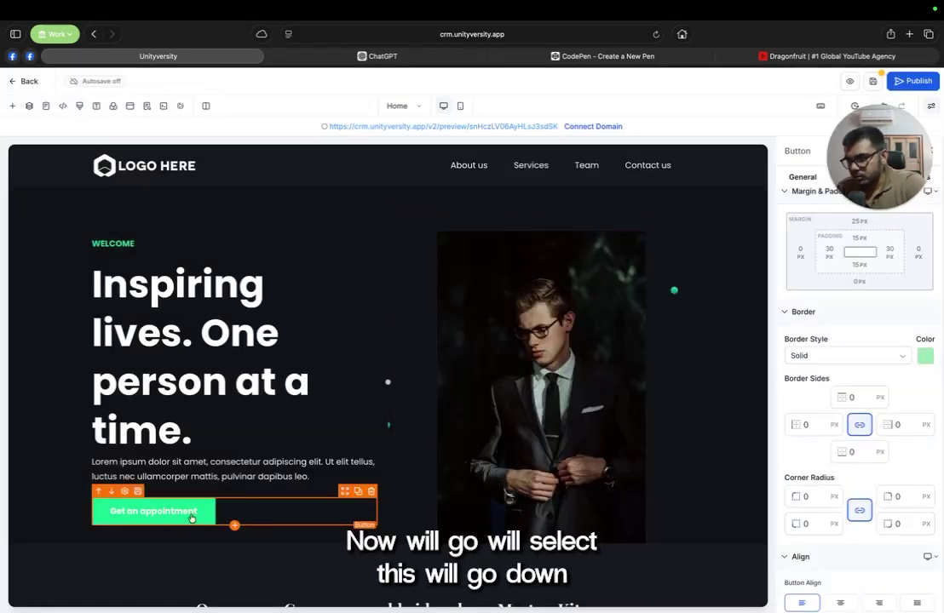
pyautogui.scroll(-10, 889, 572)
pyautogui.click(864, 533)
pyautogui.press('super+v')
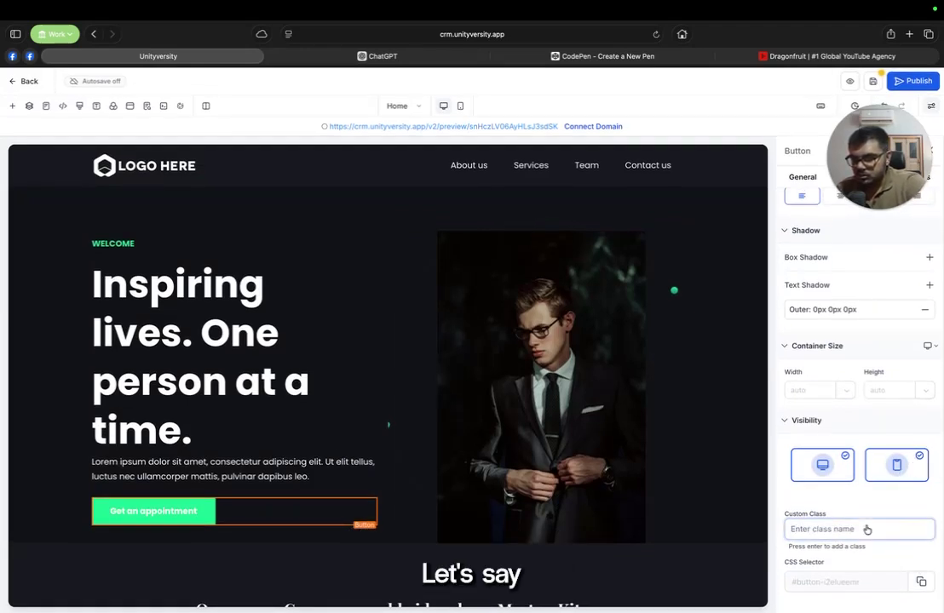
pyautogui.press('Return')
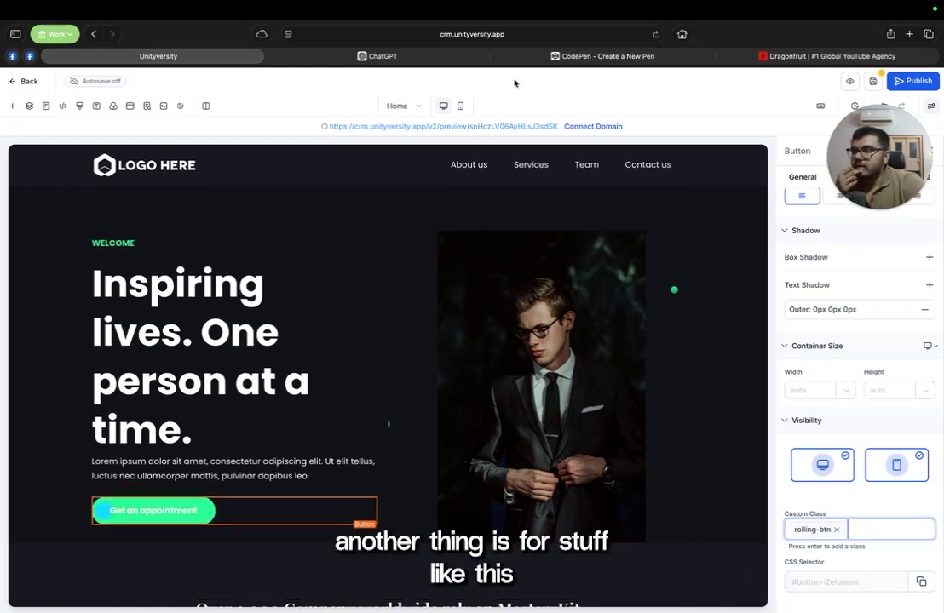
# Step: Switch to Chrome and look over the callme, ScopeGuard and Tony Robbins sites, including the "Events that liberate" cards
pyautogui.hotkey('ctrl', 'Left')
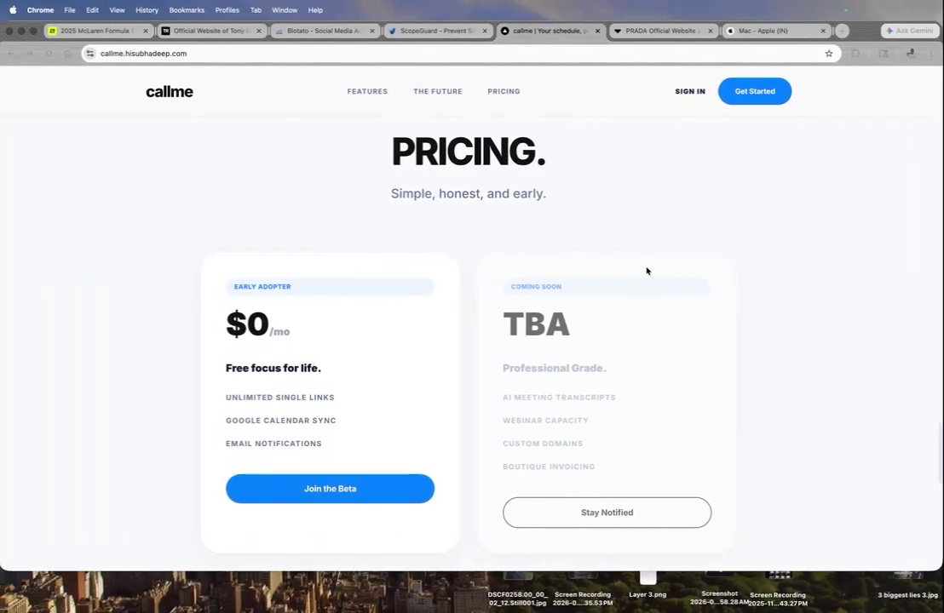
pyautogui.scroll(15, 647, 271)
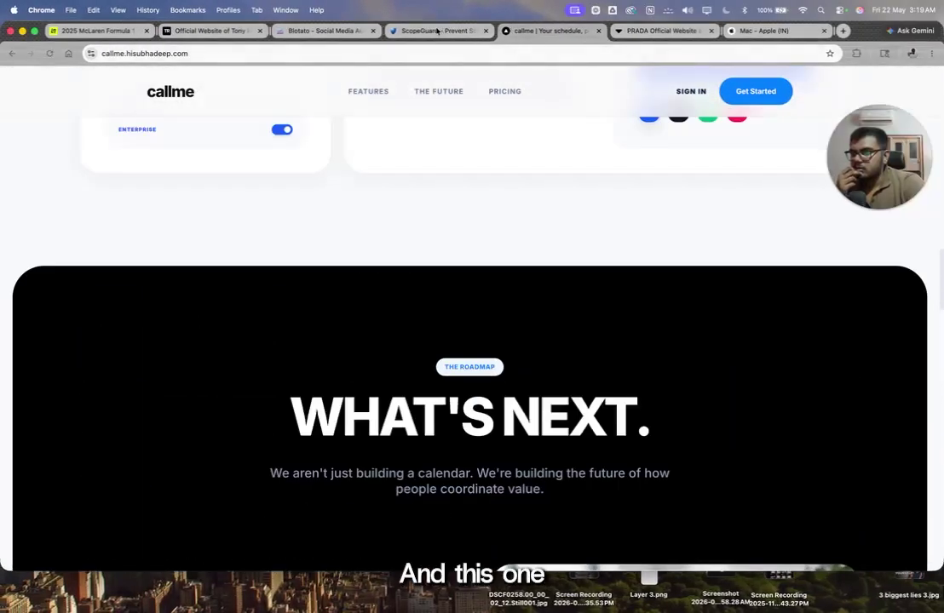
pyautogui.click(437, 32)
pyautogui.click(181, 30)
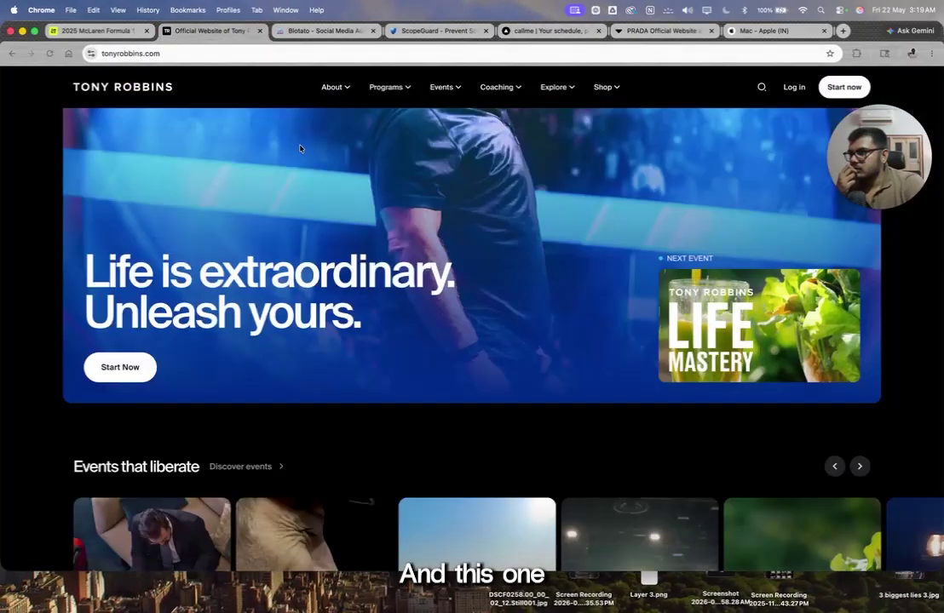
pyautogui.scroll(-5, 374, 293)
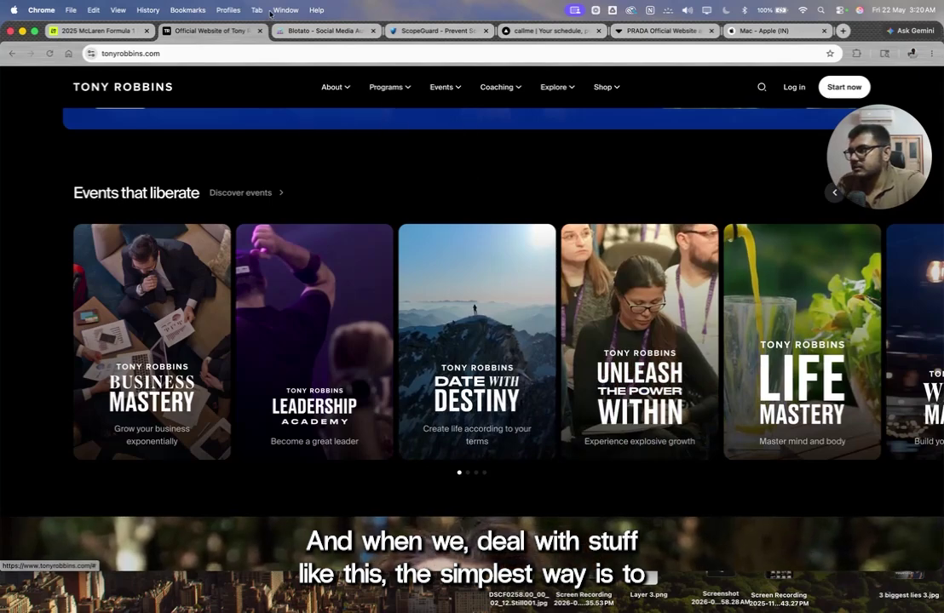
# Step: Open the Apple Mac page and examine the hover effect on the "Get to know Mac." cards
pyautogui.click(759, 31)
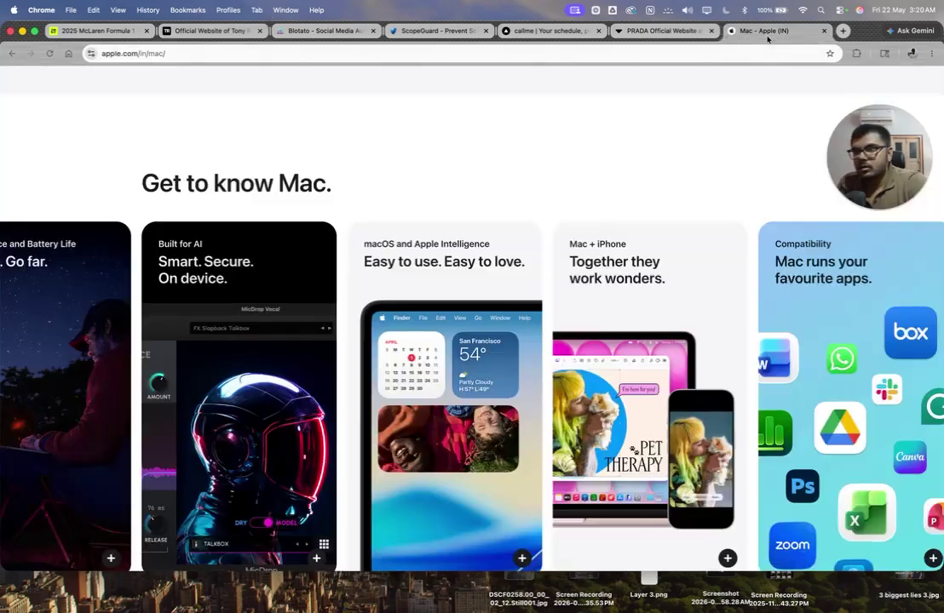
pyautogui.hscroll(5, 677, 298)
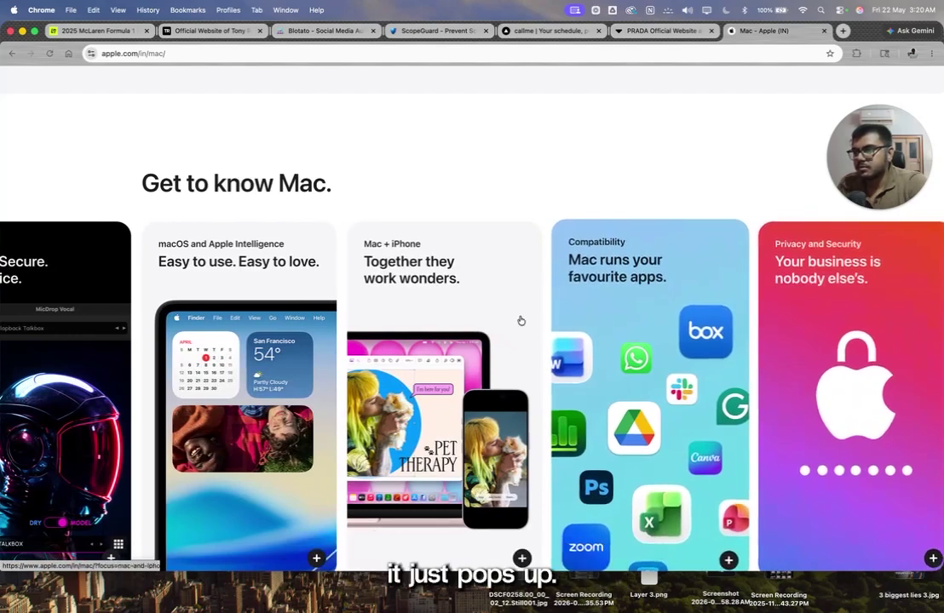
pyautogui.hscroll(-3, 221, 323)
pyautogui.hscroll(-2, 210, 332)
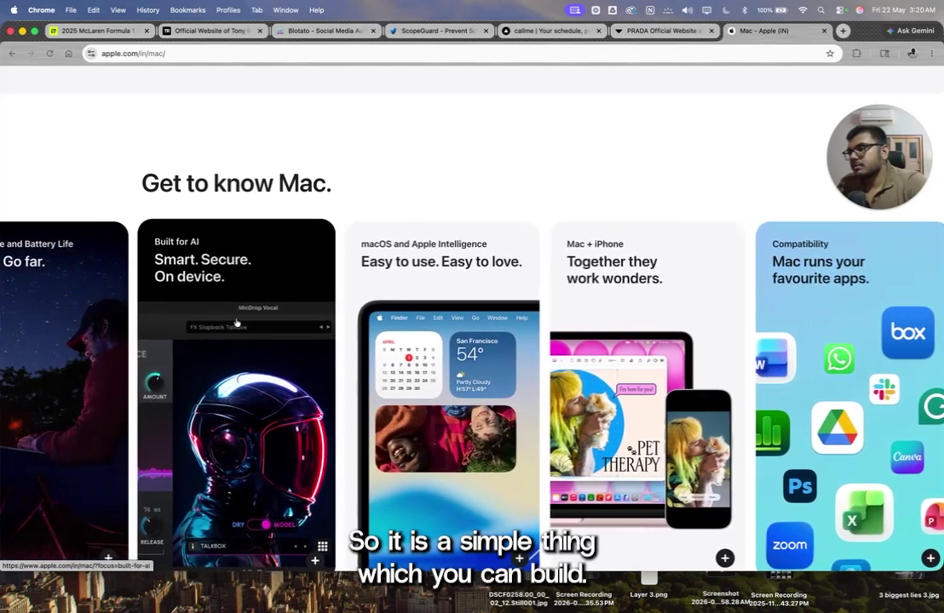
# Step: Return to the Unityversity page builder and find the Popular Lessons cards
pyautogui.hscroll(-4, 241, 290)
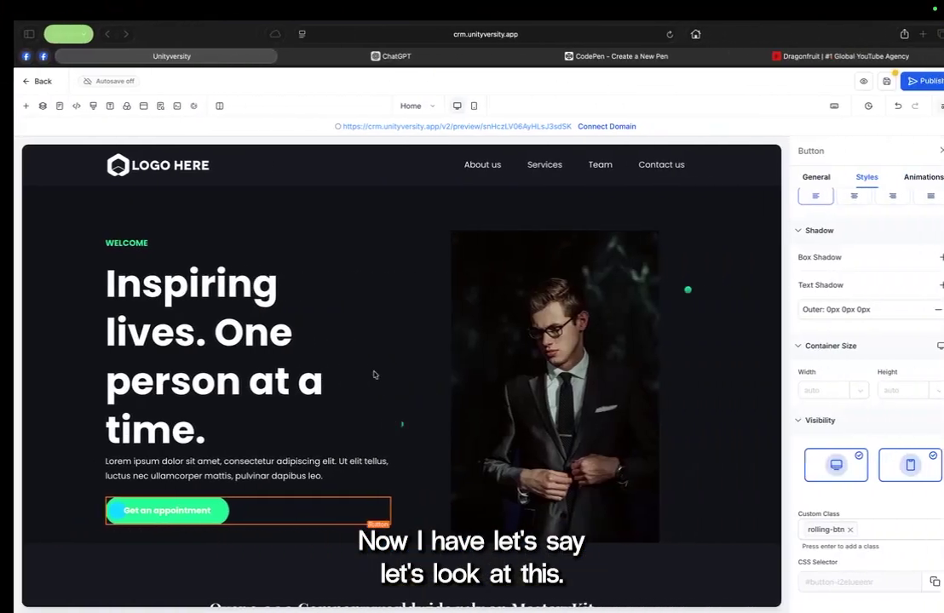
pyautogui.scroll(-10, 393, 435)
pyautogui.scroll(-10, 396, 448)
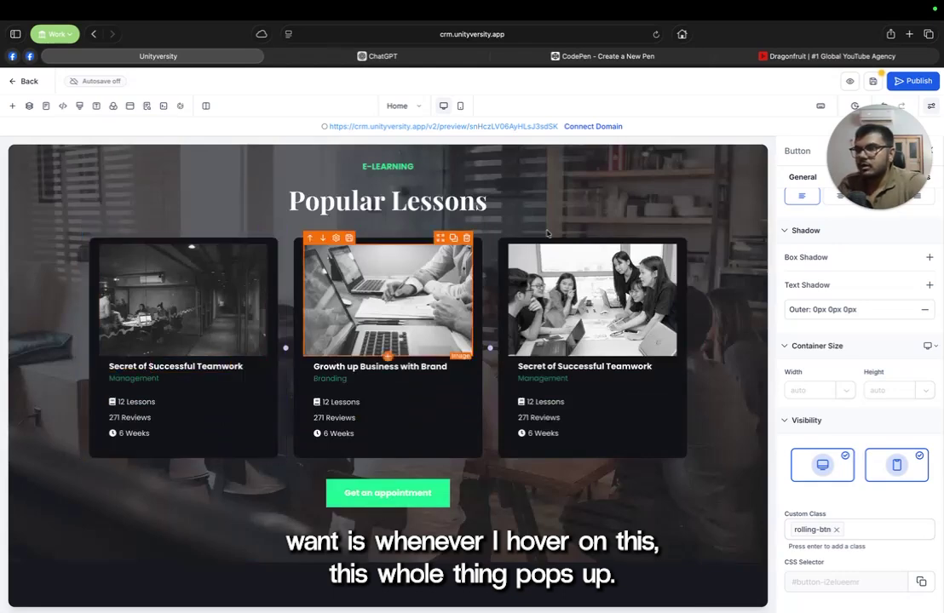
# Step: Examine the built-in hover animation options offered for the selected button
pyautogui.moveTo(877, 161); pyautogui.dragTo(667, 161)
pyautogui.click(916, 179)
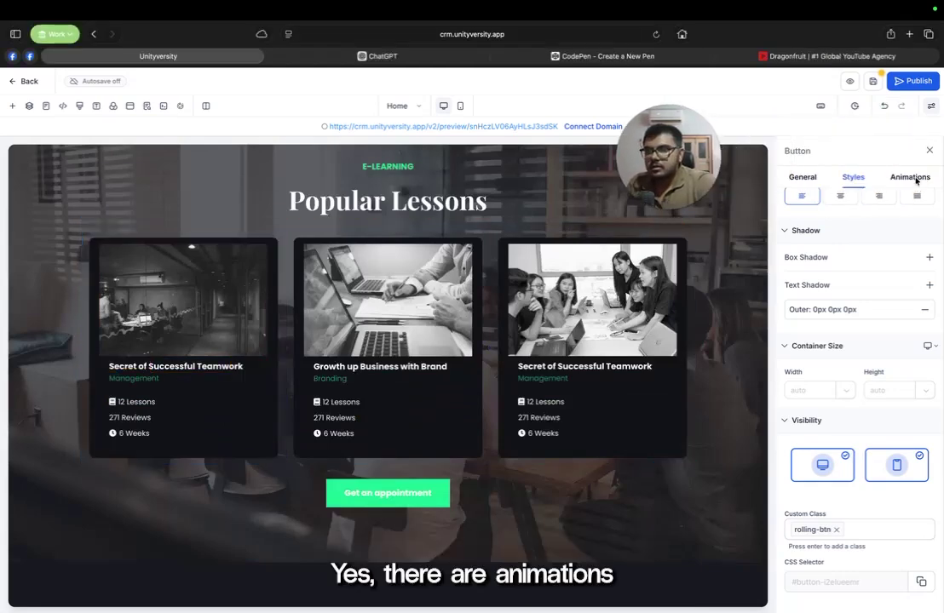
pyautogui.click(919, 179)
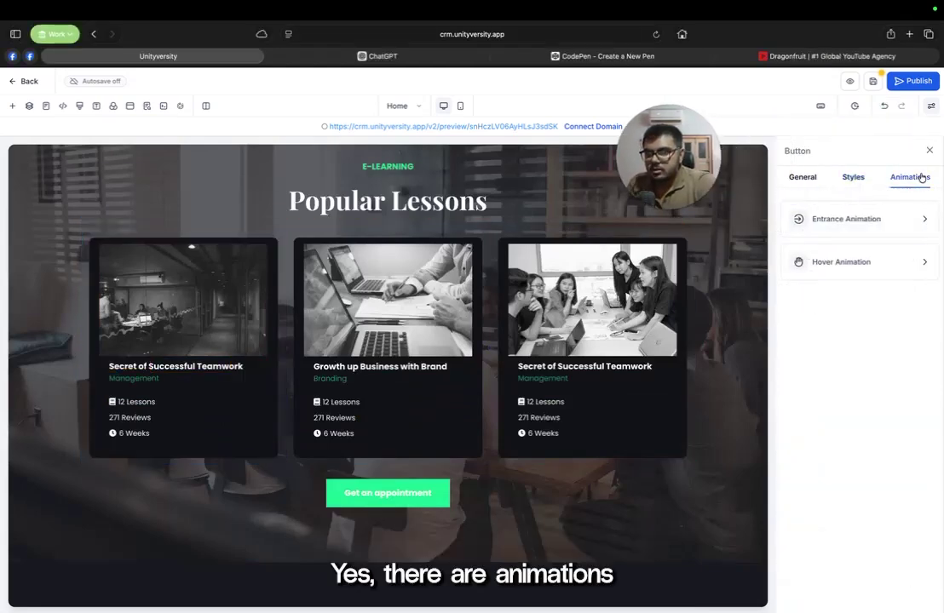
pyautogui.click(844, 271)
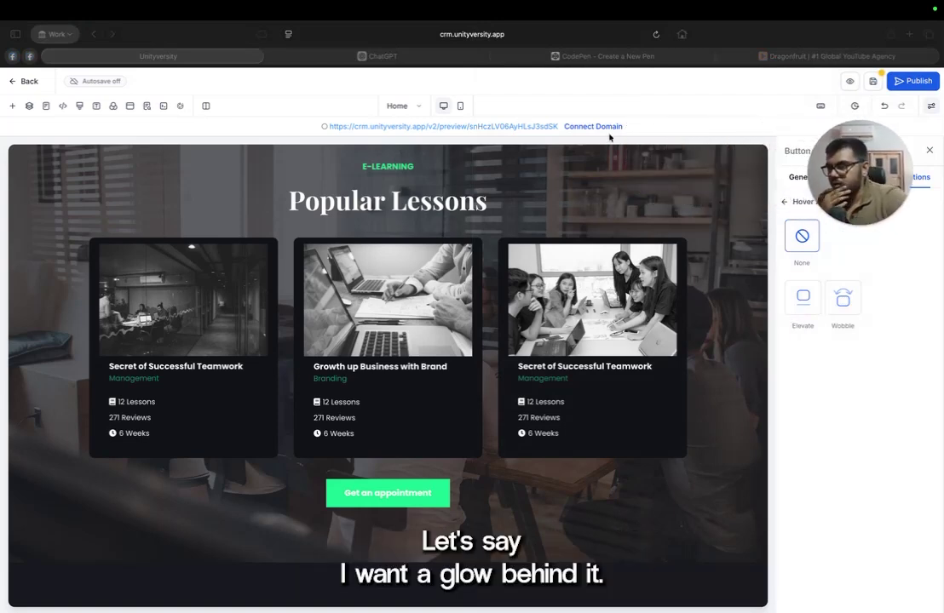
# Step: Switch to ChatGPT and begin a new prompt with the words "Create me CSS code for"
pyautogui.click(386, 57)
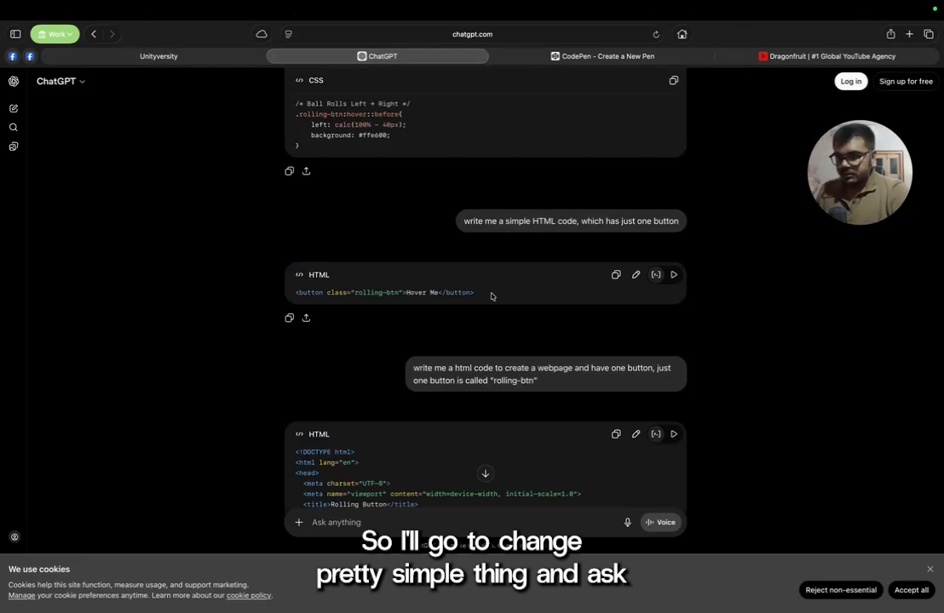
pyautogui.click(497, 519)
pyautogui.write('Create me a')
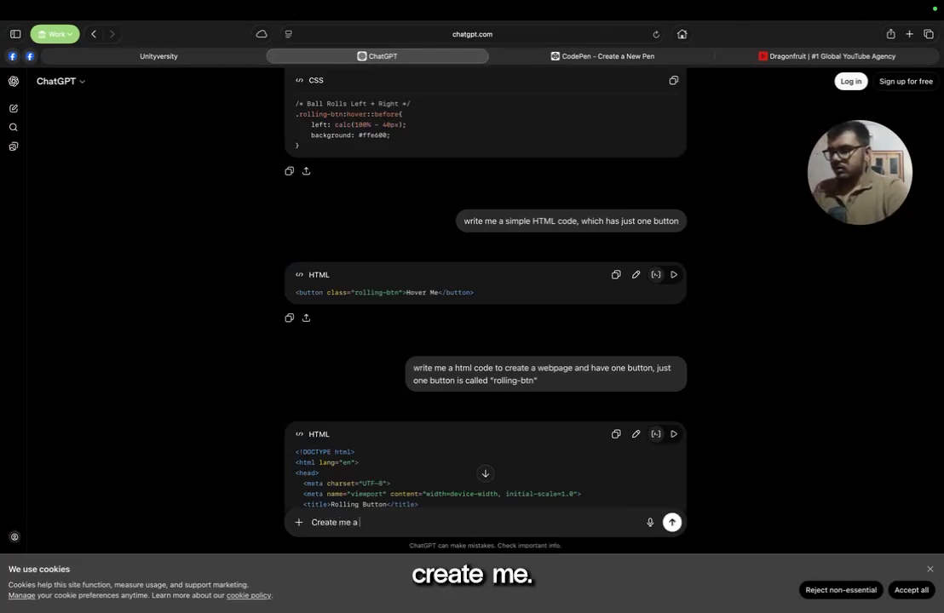
pyautogui.write(' CSS')
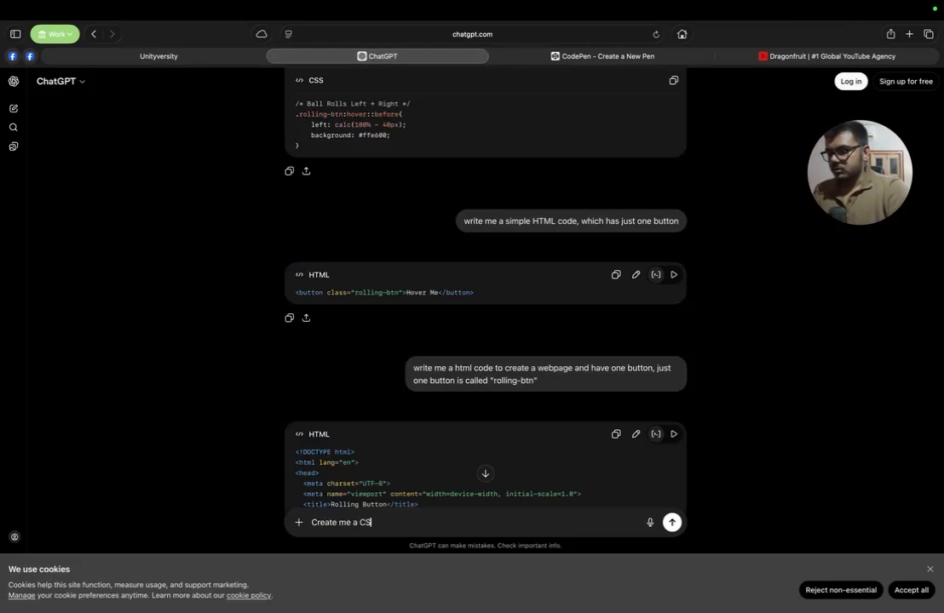
pyautogui.write('de ')
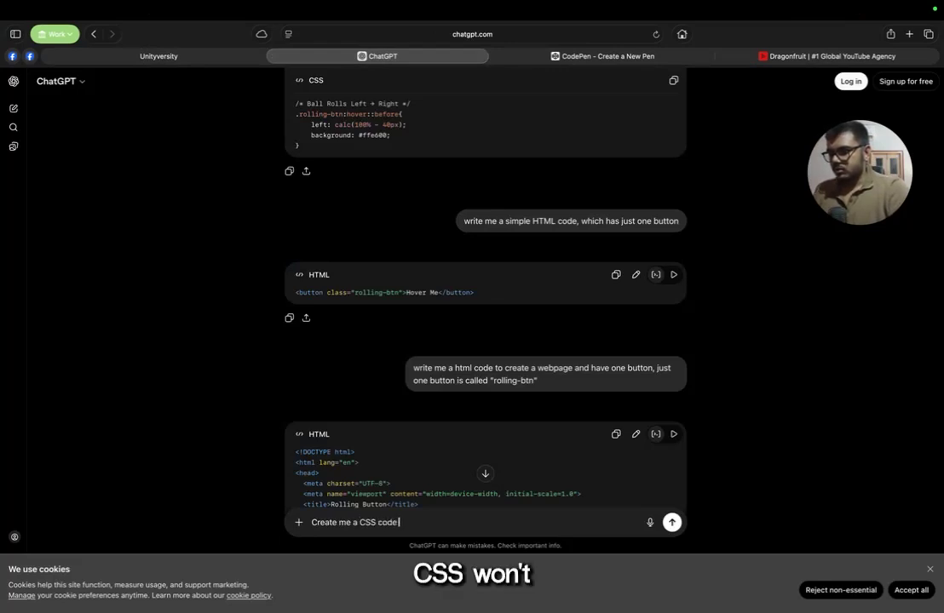
pyautogui.write('for')
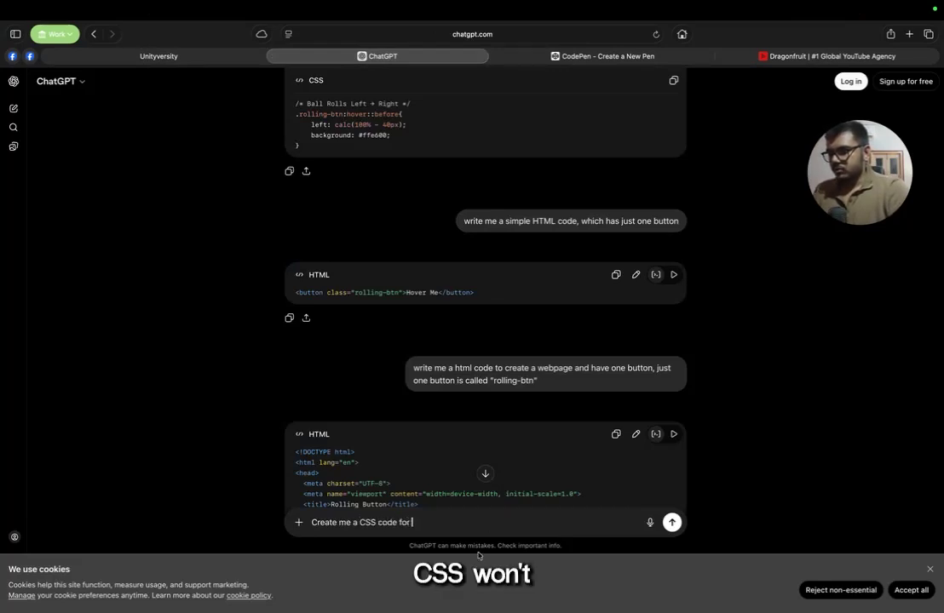
pyautogui.click(357, 522)
pyautogui.press('BackSpace')
pyautogui.press('BackSpace')
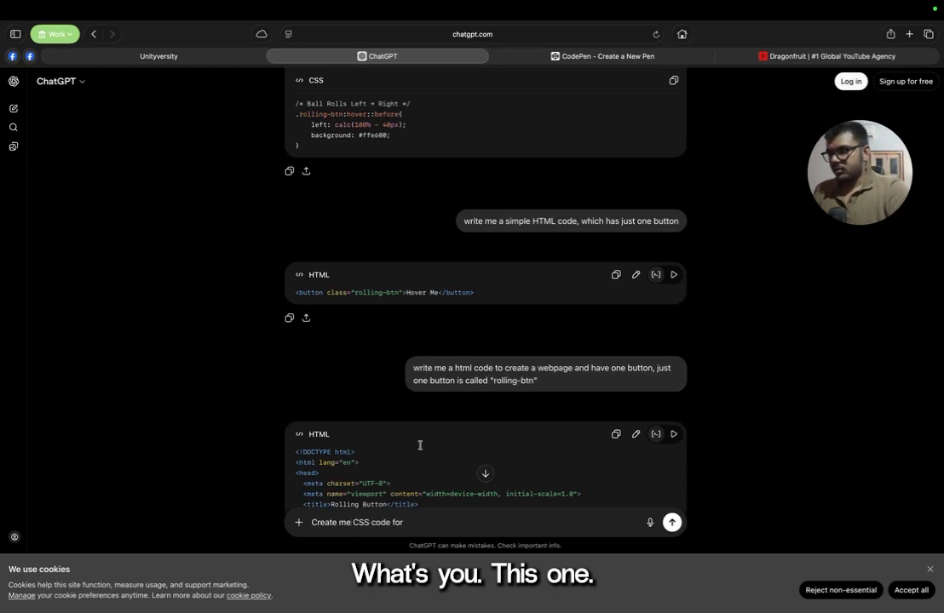
# Step: Continue the prompt by describing a hover animation where hovered elements become a bit bigger in size and have a simple glow around them
pyautogui.click(440, 518)
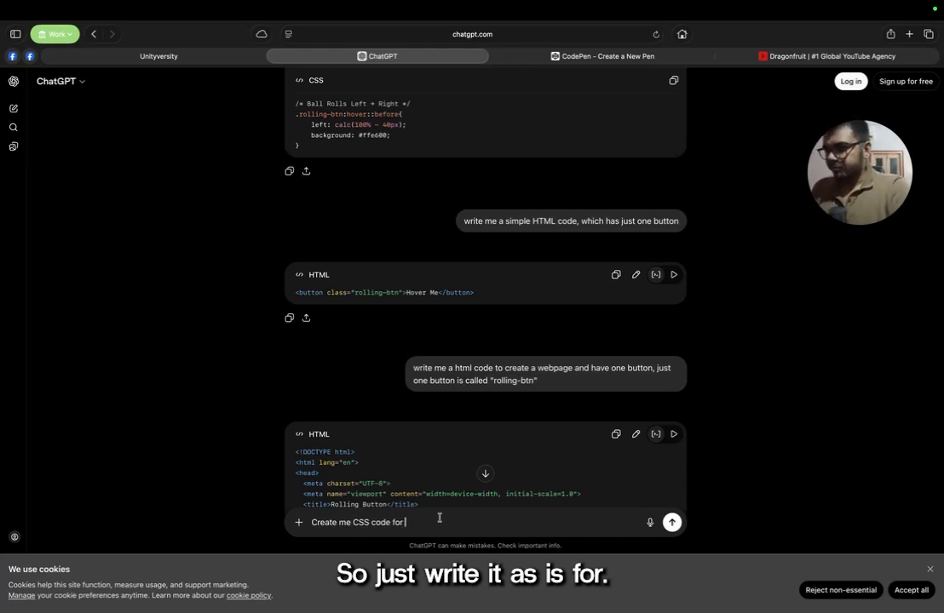
pyautogui.write('a')
pyautogui.write(' hover anim')
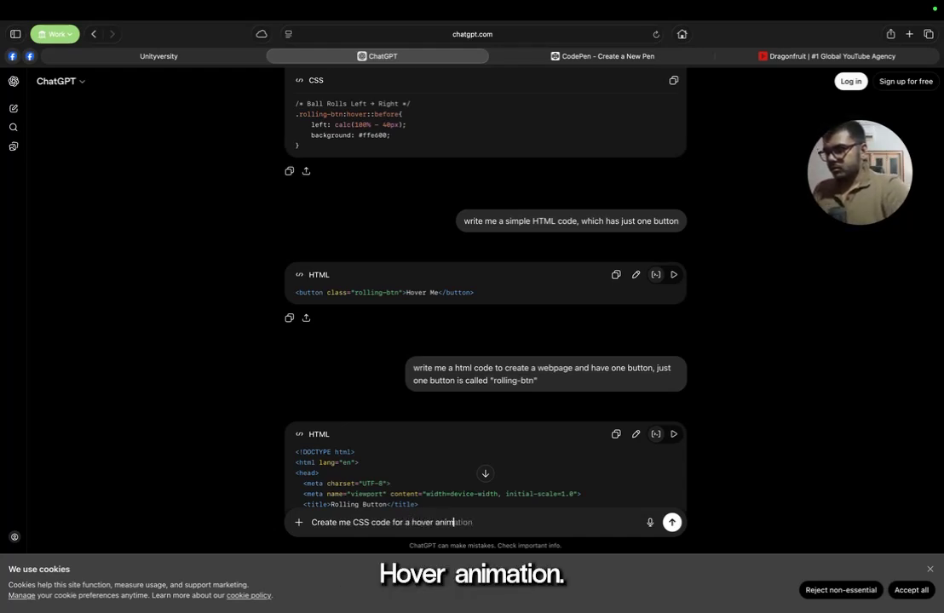
pyautogui.write('ation, such t')
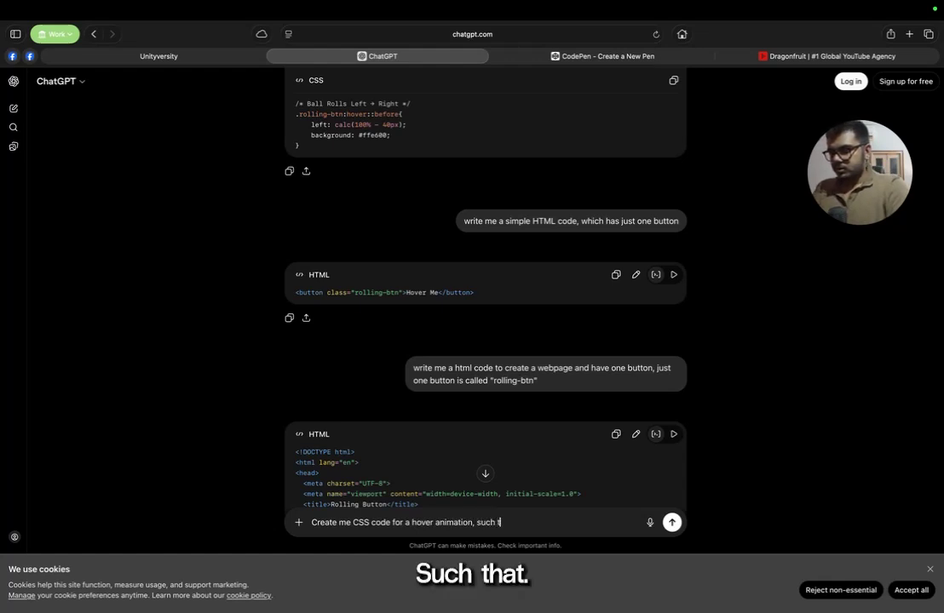
pyautogui.write('hat whene')
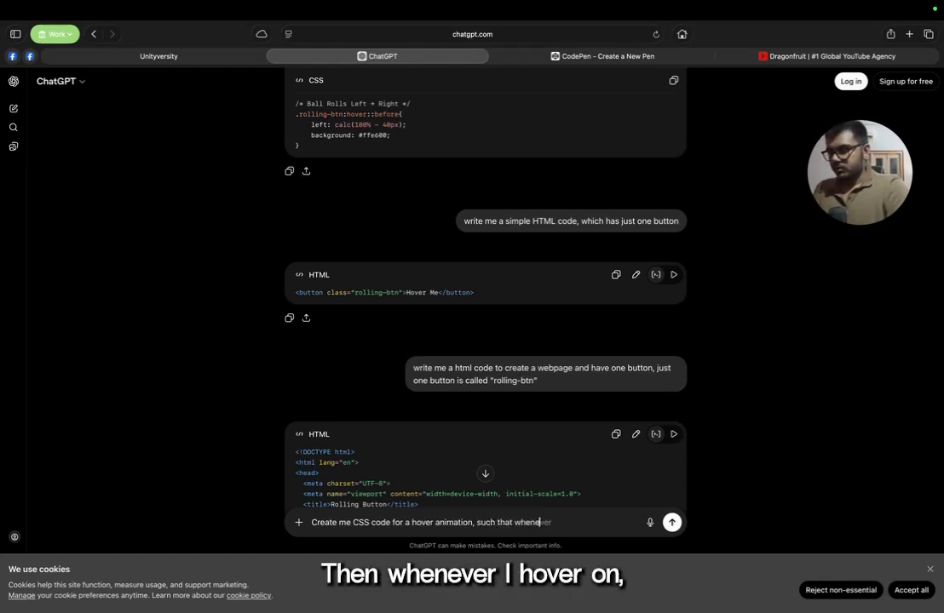
pyautogui.write('ver I hover on an element they b')
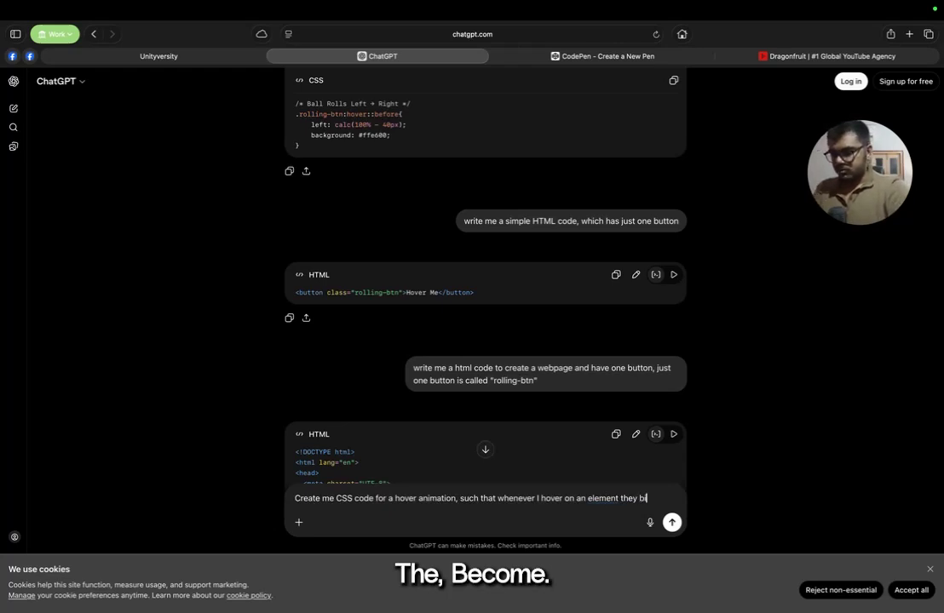
pyautogui.write('ecome')
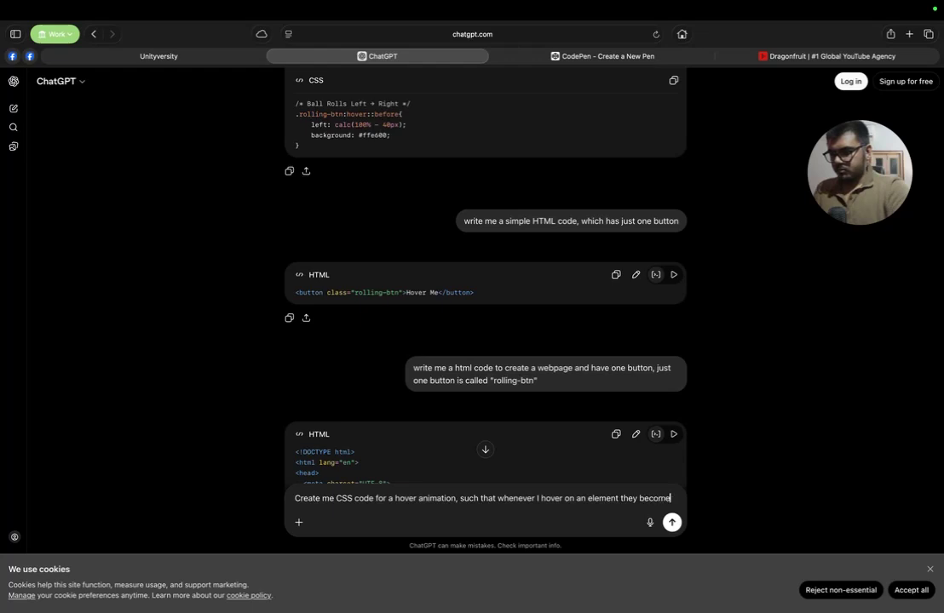
pyautogui.write(' a bit m')
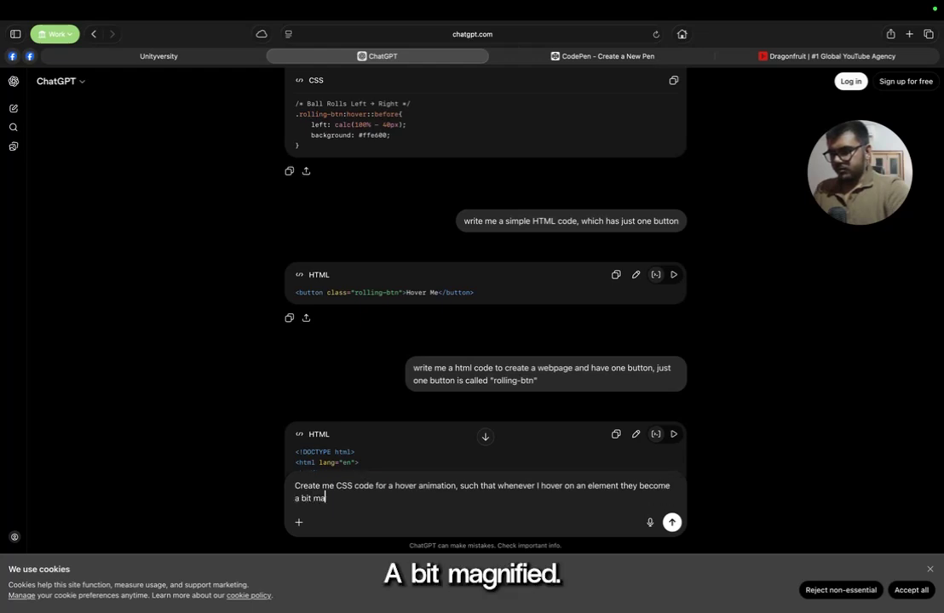
pyautogui.press('BackSpace')
pyautogui.write('bigger in sizee ann')
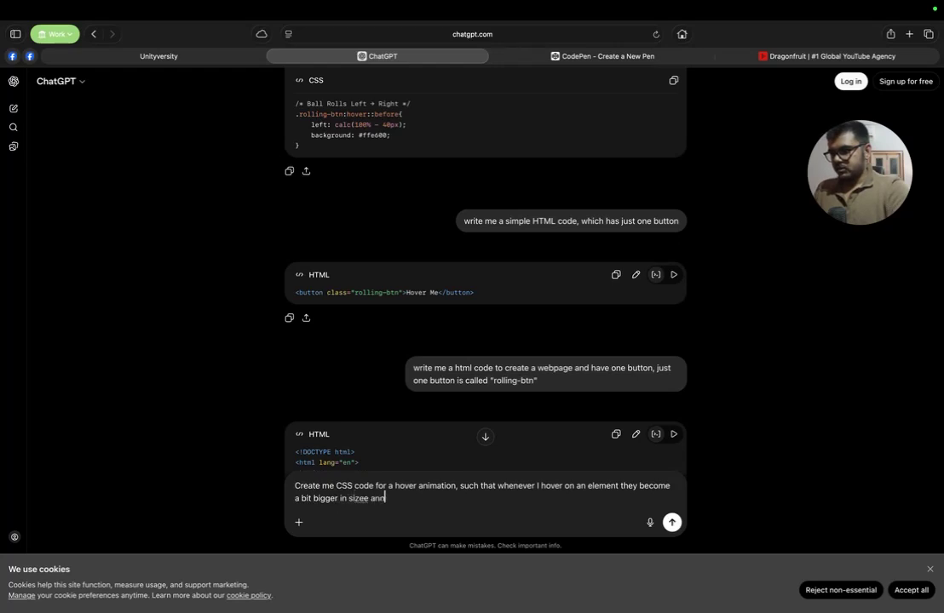
pyautogui.write(' they have a')
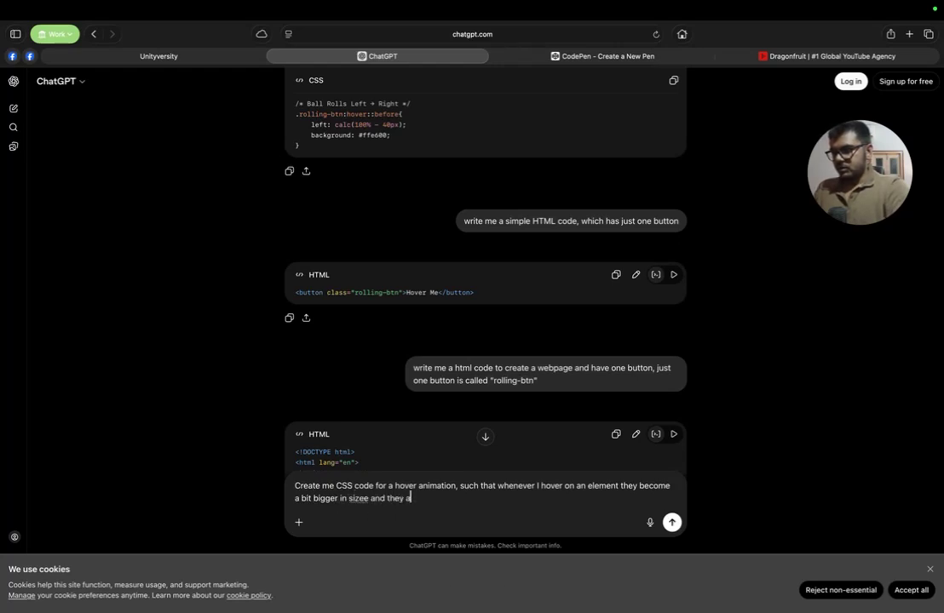
pyautogui.write(' sim')
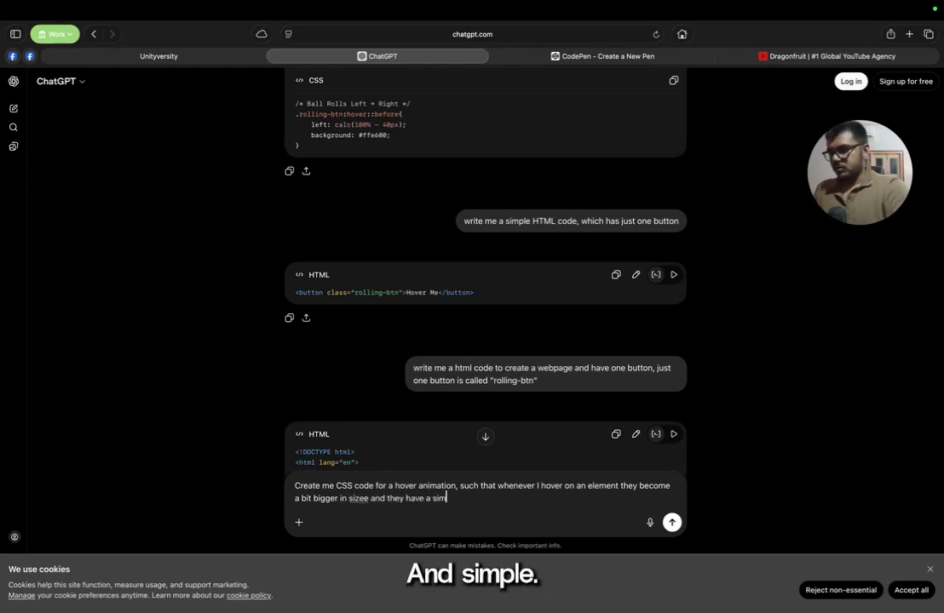
pyautogui.write('ple glow aro')
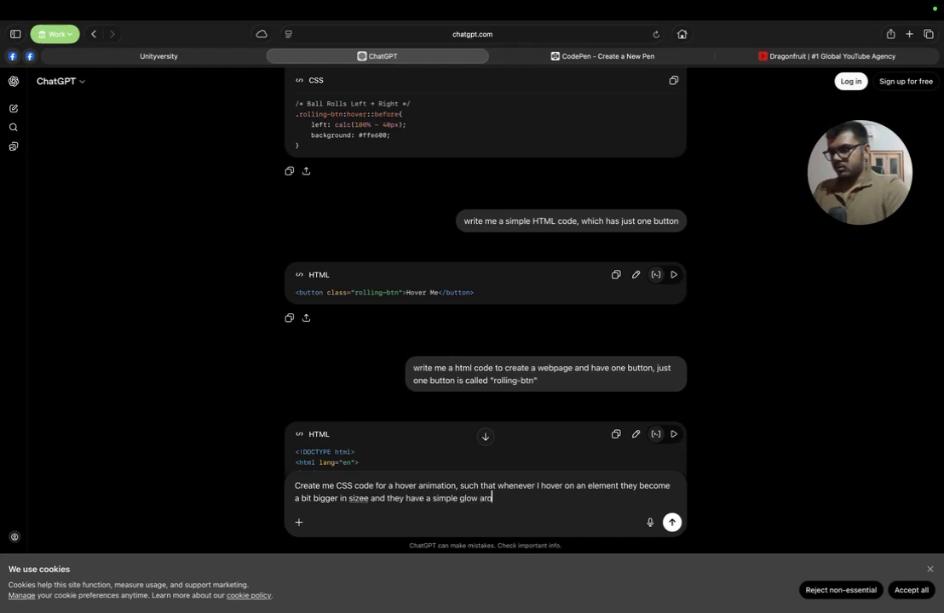
pyautogui.write('und them. ')
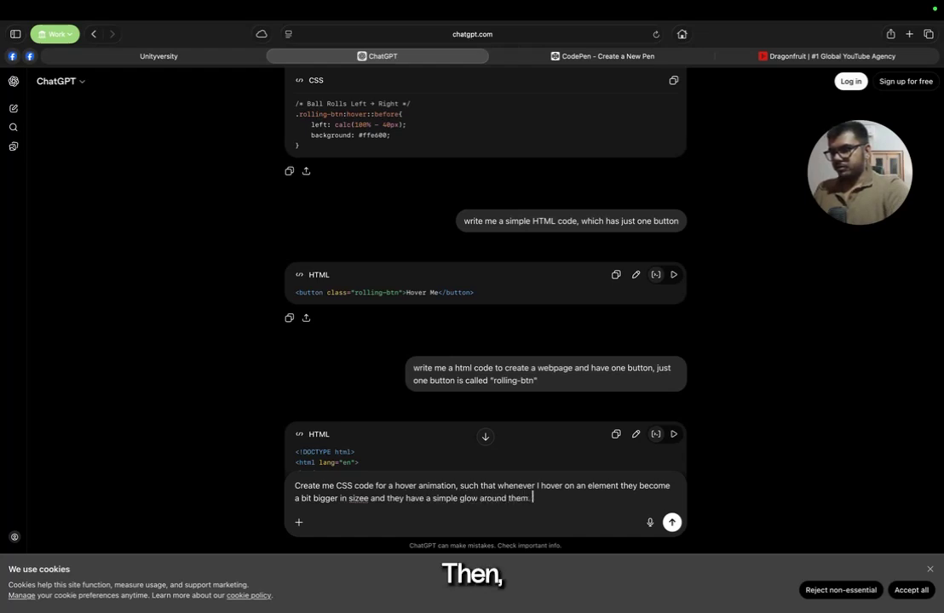
# Step: End the prompt with "Just write the CSS and make it optimised for GHL's CSS selector." and send it
pyautogui.write('Just write the')
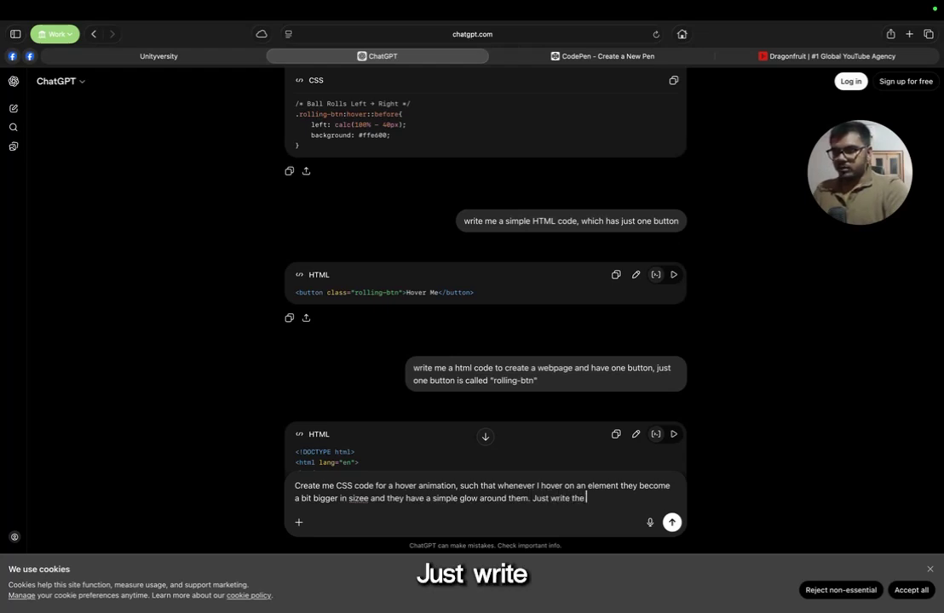
pyautogui.write(' CSS and make it optimised for GH')
pyautogui.write("L's CSS seke")
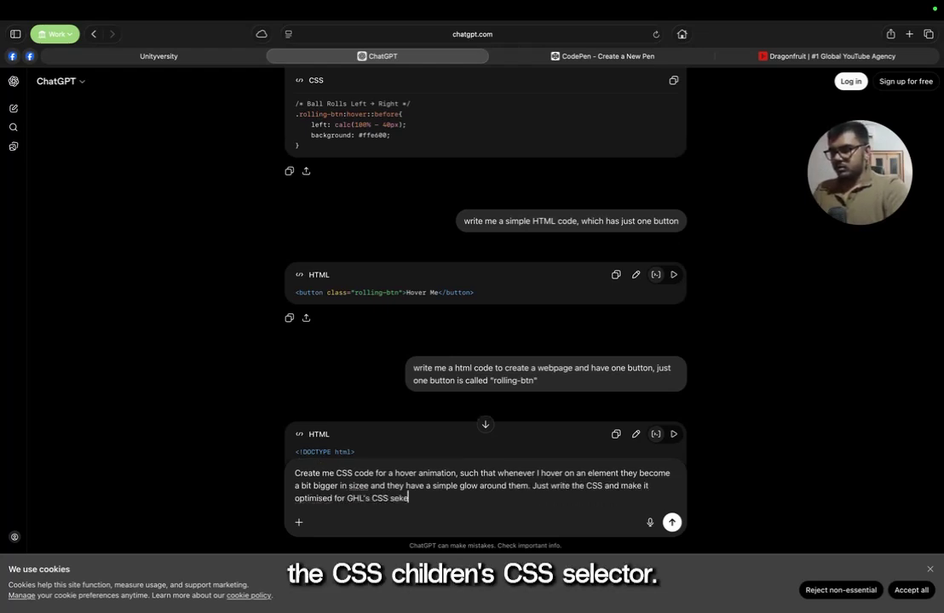
pyautogui.press('BackSpace')
pyautogui.press('BackSpace')
pyautogui.write('lector/')
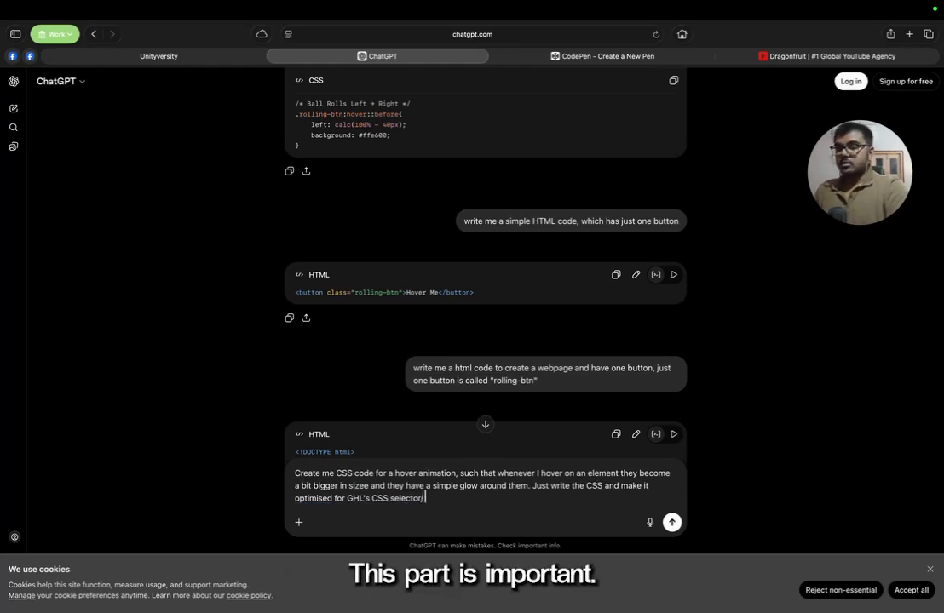
pyautogui.press('BackSpace')
pyautogui.press('Return')
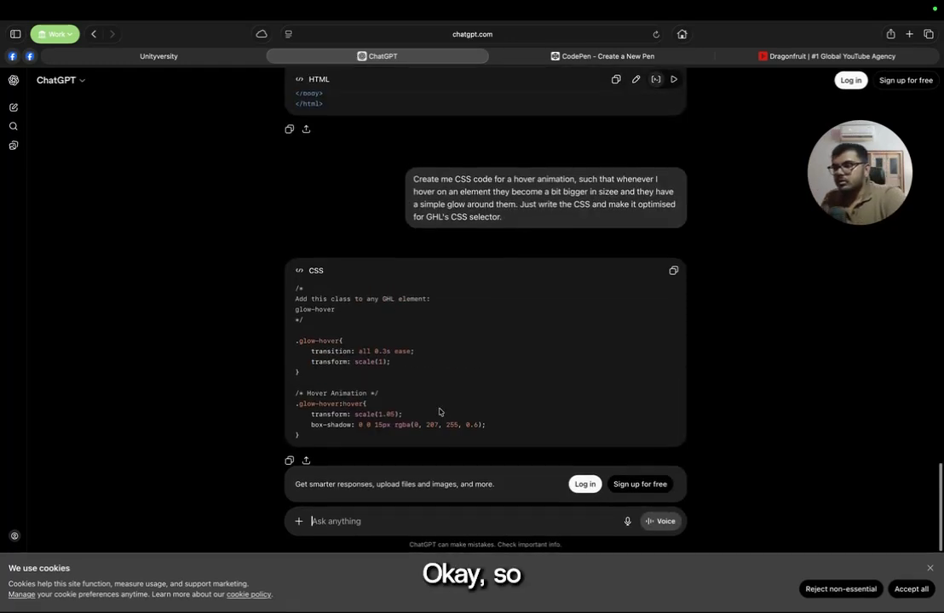
# Step: Copy the generated glow-hover CSS code and return to the Unityversity page builder
pyautogui.moveTo(305, 342); pyautogui.dragTo(350, 353)
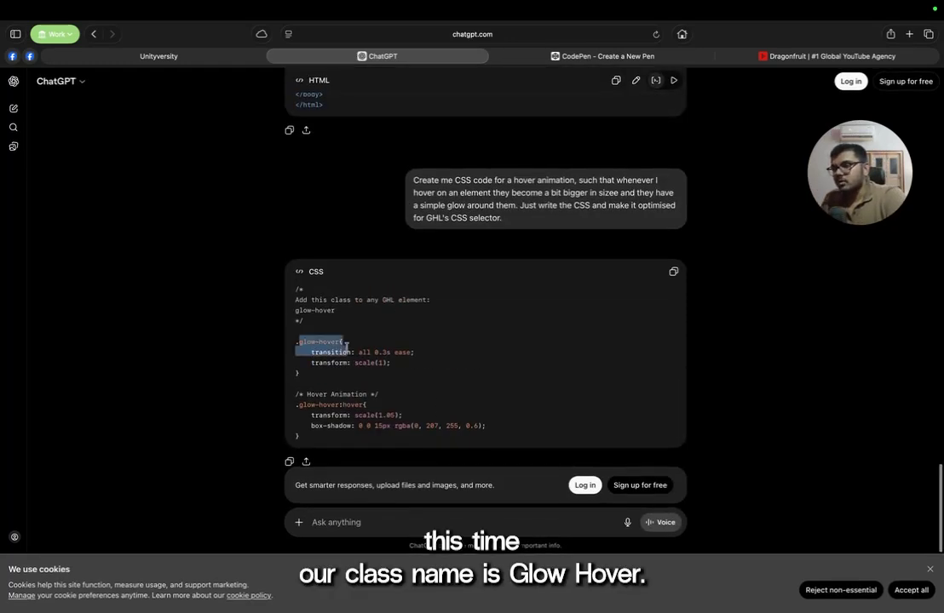
pyautogui.click(673, 272)
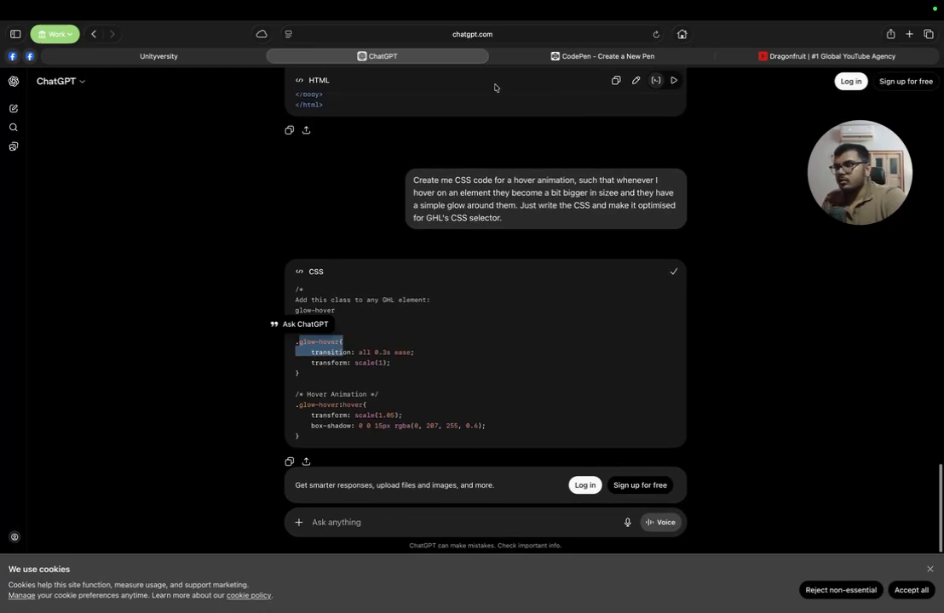
pyautogui.click(204, 56)
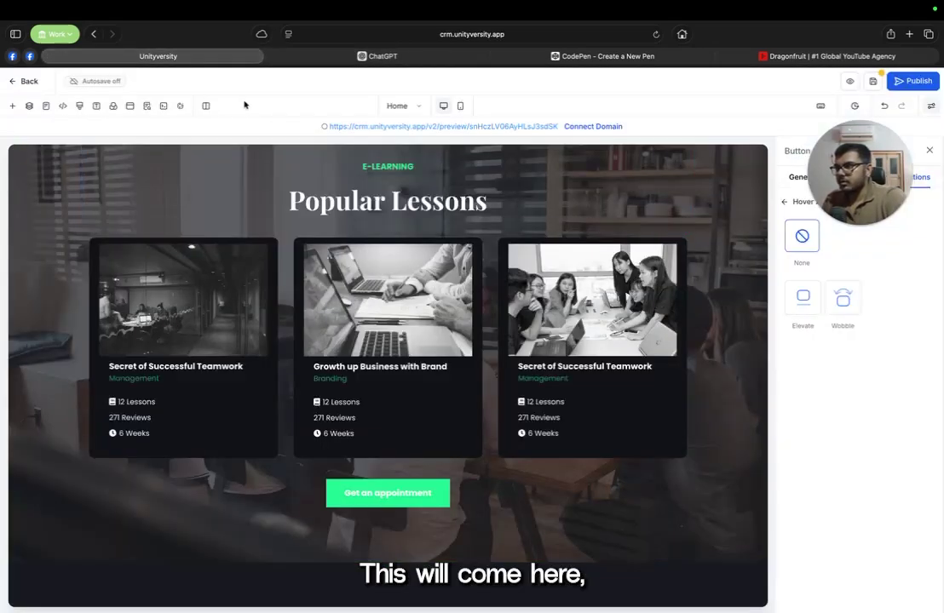
# Step: Paste the copied glow-hover code into the page's Custom CSS, several blank lines below the last rolling-btn rule
pyautogui.click(79, 106)
pyautogui.scroll(-5, 407, 422)
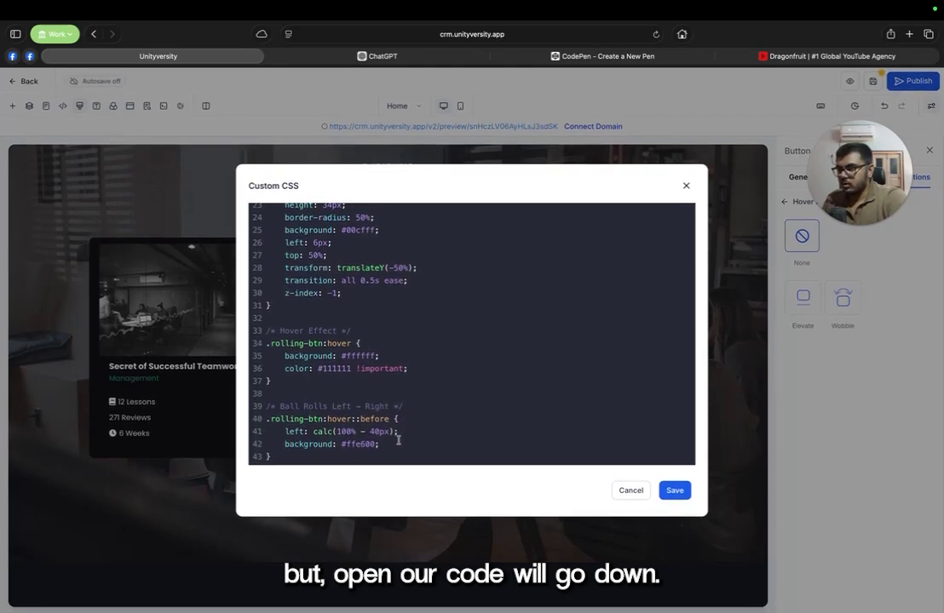
pyautogui.click(375, 454)
pyautogui.press('Return')
pyautogui.press('Return')
pyautogui.press('Return')
pyautogui.press('Return')
pyautogui.press('Return')
pyautogui.press('Return')
pyautogui.press('Return')
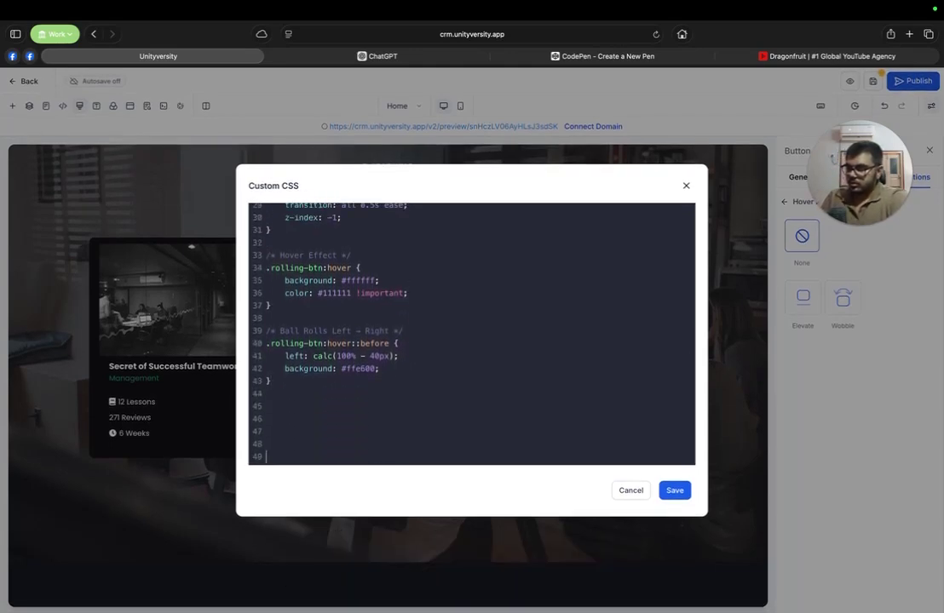
pyautogui.press('super+v')
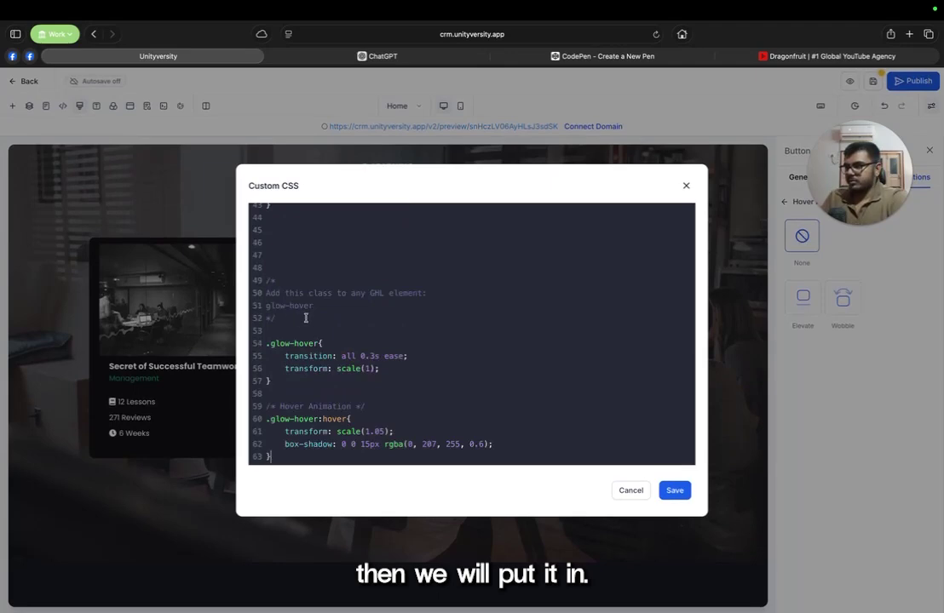
# Step: Replace the comment text above the .glow-hover rule with "Hover Glow Animation"
pyautogui.moveTo(312, 305); pyautogui.dragTo(260, 295)
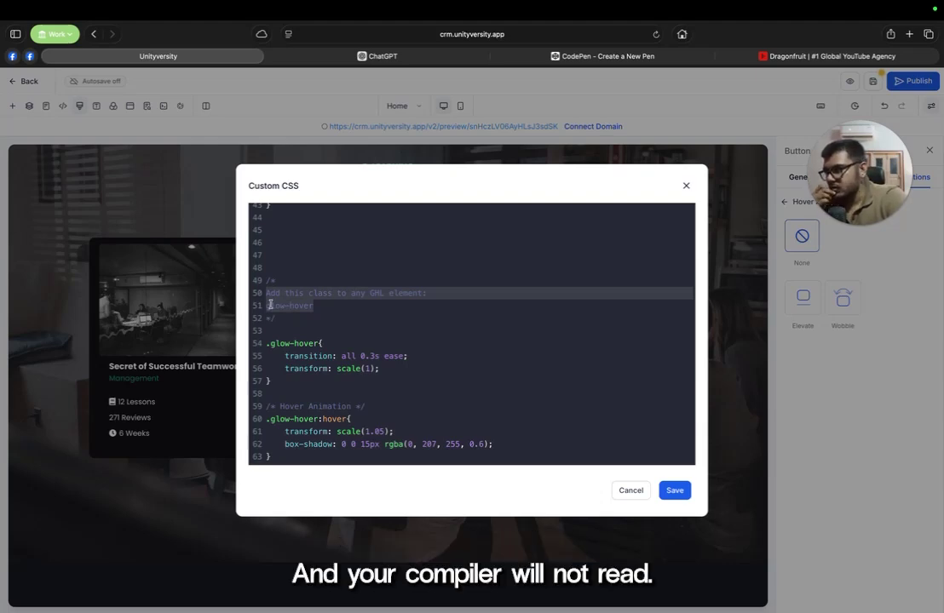
pyautogui.press('BackSpace')
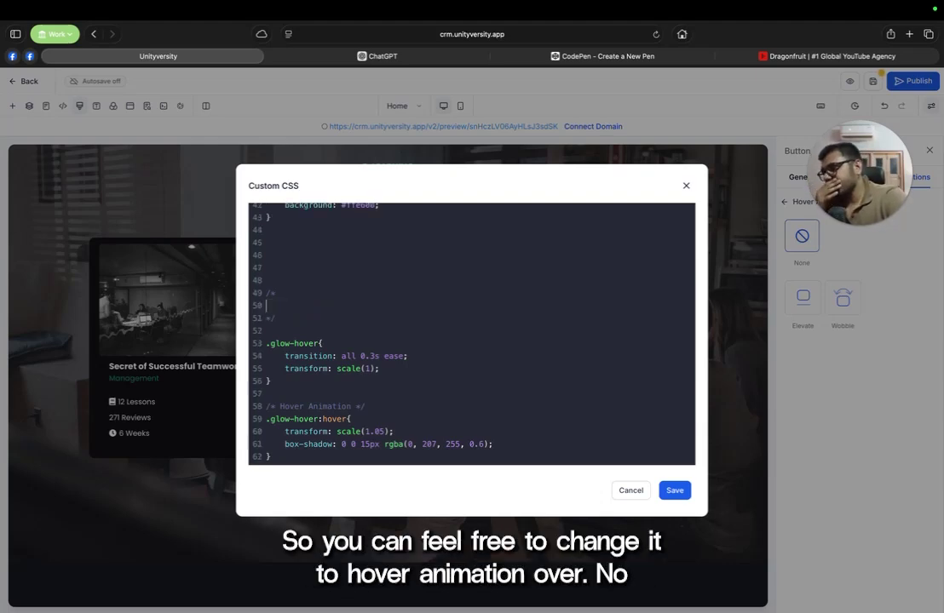
pyautogui.write('Hover Glow')
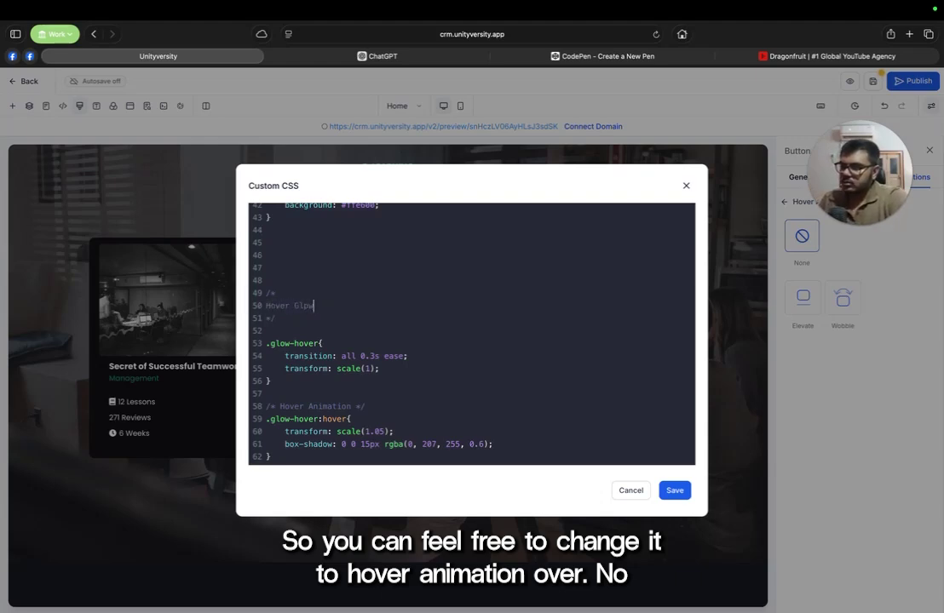
pyautogui.press('BackSpace')
pyautogui.write('Glow Animation')
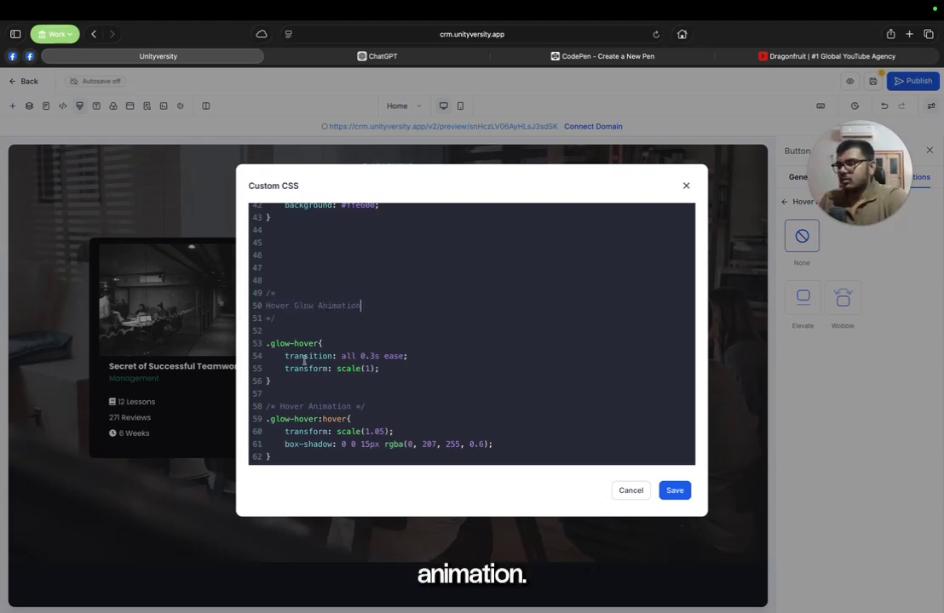
# Step: Copy the glow-hover class name from the CSS rule and save the Custom CSS
pyautogui.doubleClick(271, 342)
pyautogui.press('super+c')
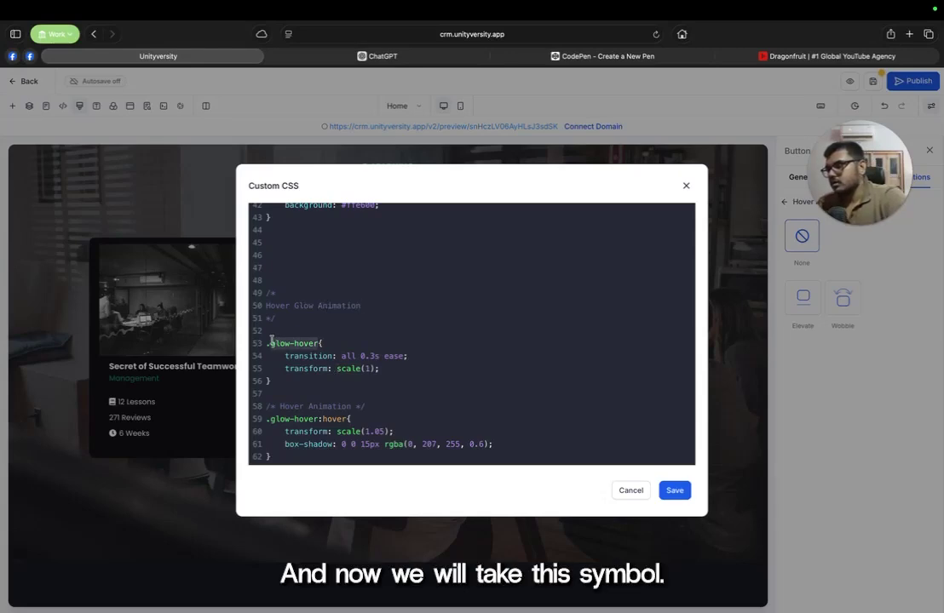
pyautogui.click(673, 490)
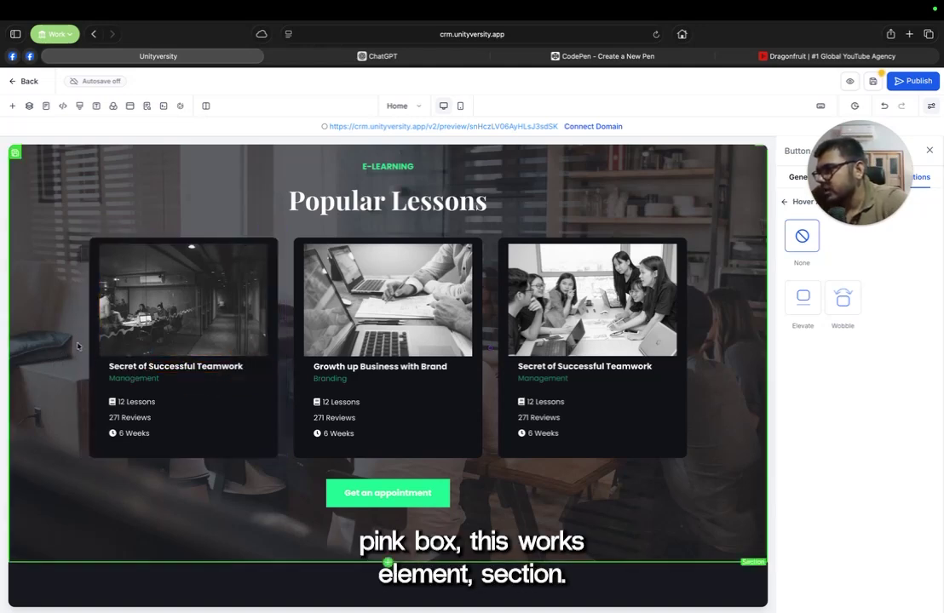
# Step: Add the custom class glow-hover to the column holding the first Popular Lessons card
pyautogui.click(279, 307)
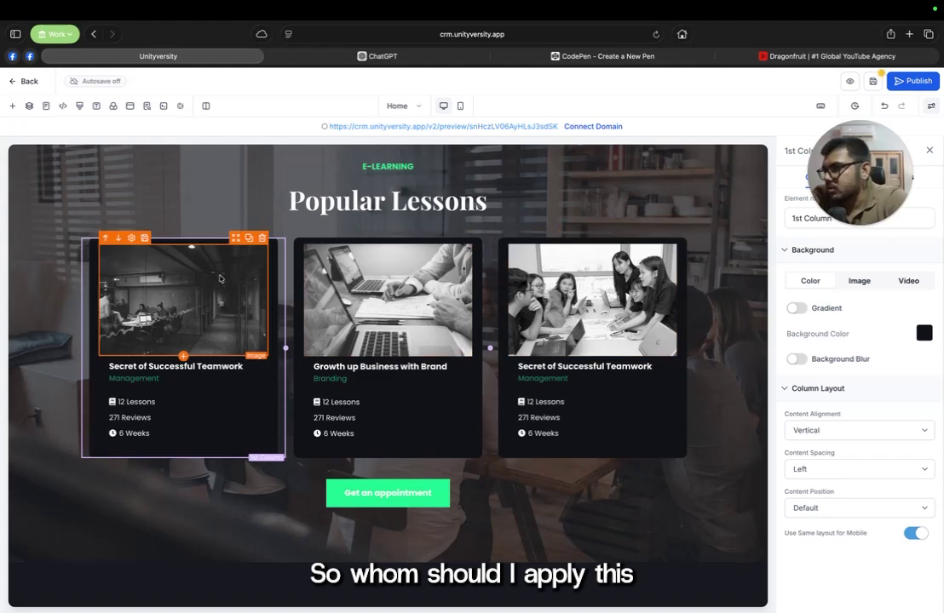
pyautogui.click(227, 297)
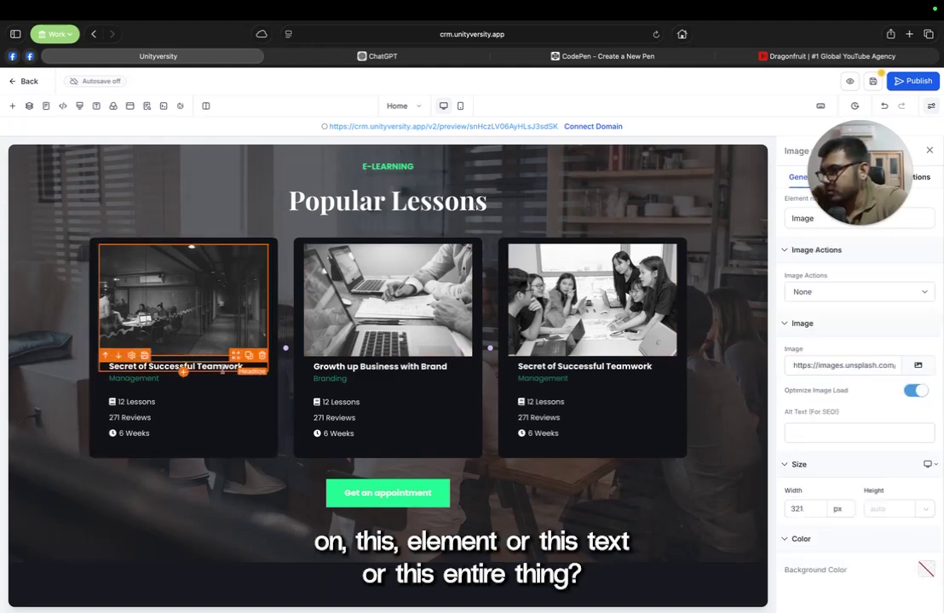
pyautogui.click(247, 367)
pyautogui.click(263, 397)
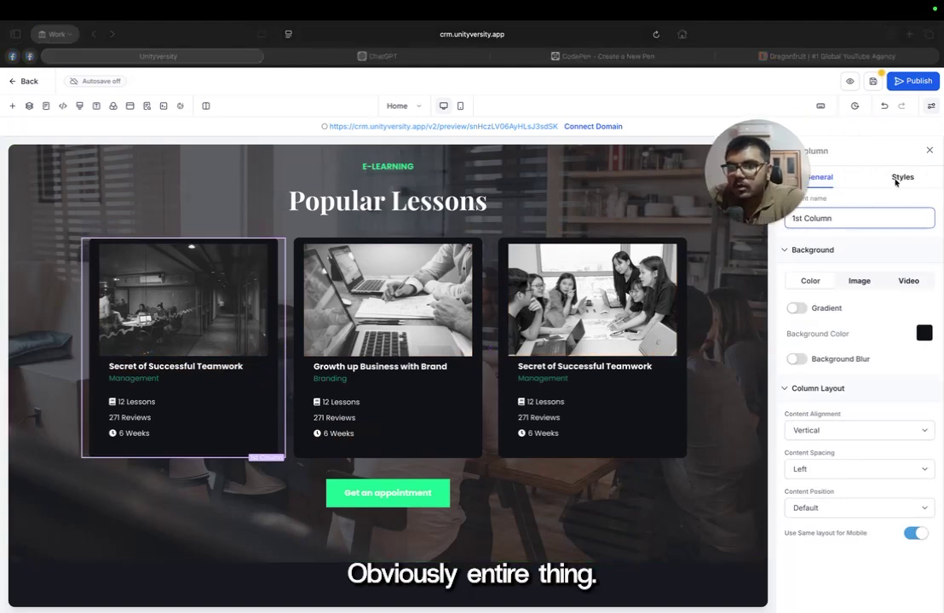
pyautogui.click(897, 179)
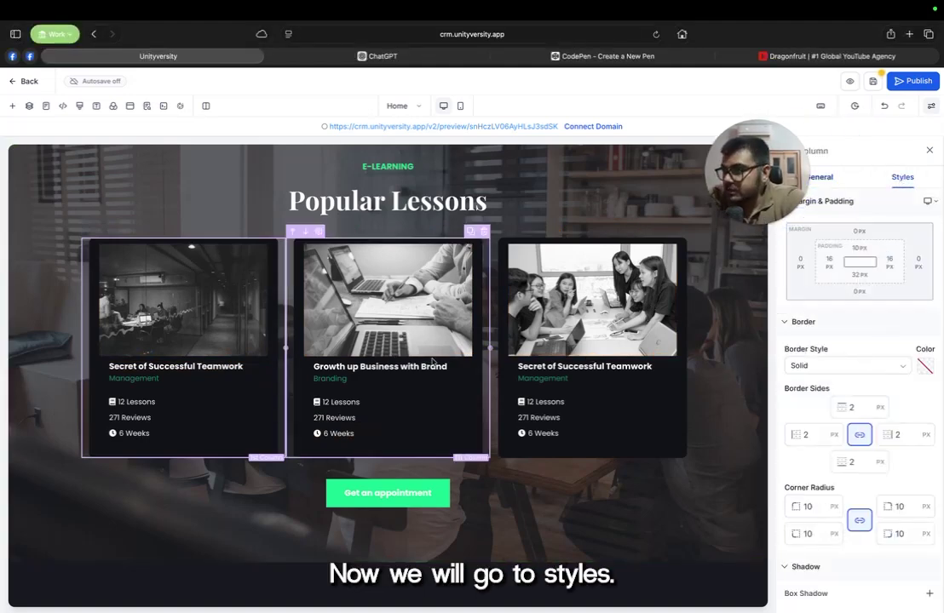
pyautogui.scroll(-5, 803, 509)
pyautogui.click(806, 535)
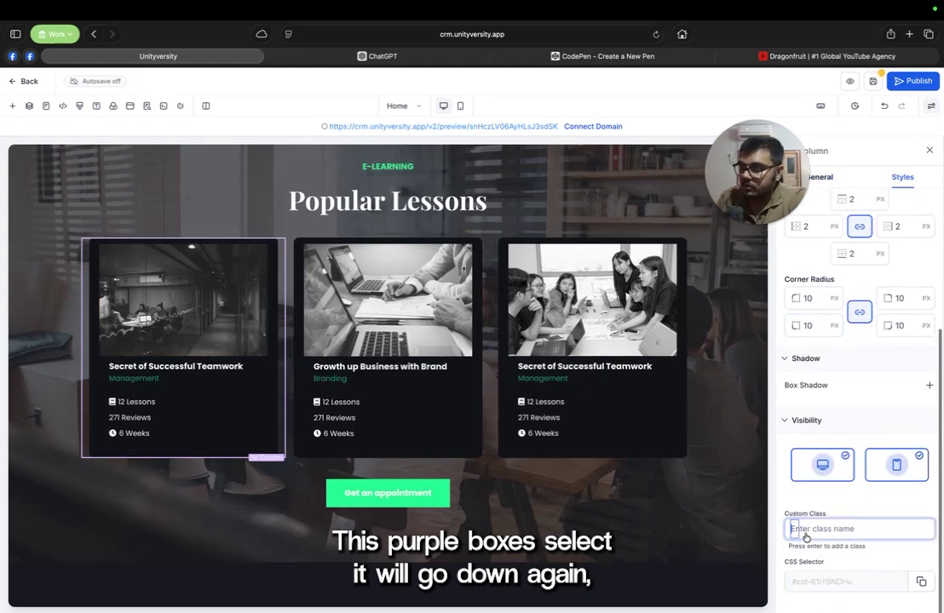
pyautogui.press('super+v')
pyautogui.press('Return')
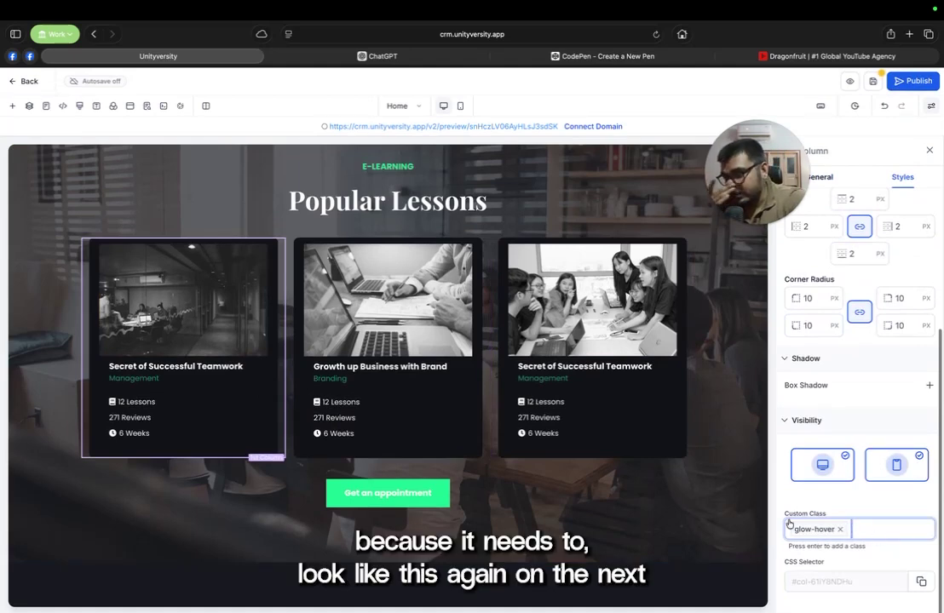
# Step: Add the custom class glow-hover to the columns of the second and third Popular Lessons cards
pyautogui.click(410, 242)
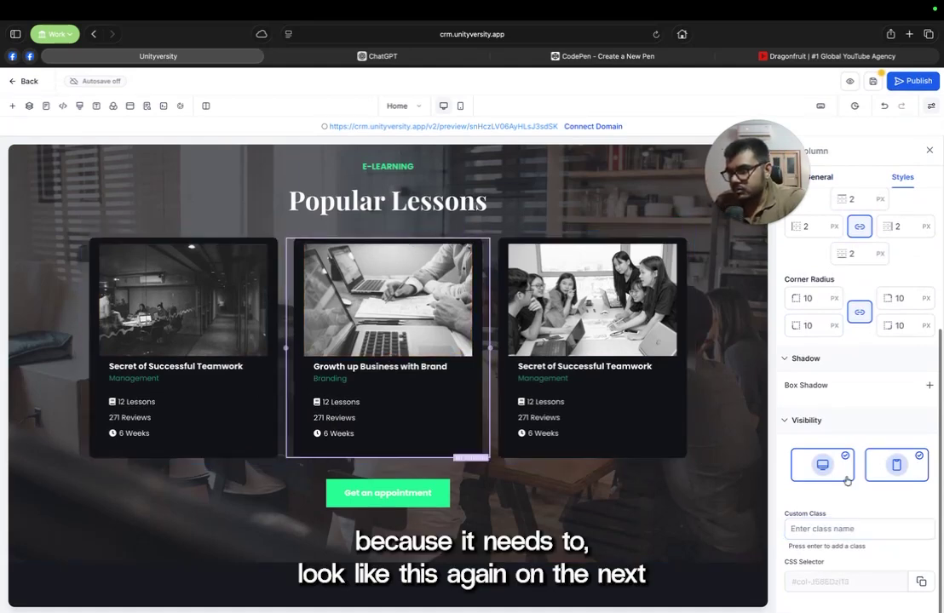
pyautogui.click(848, 530)
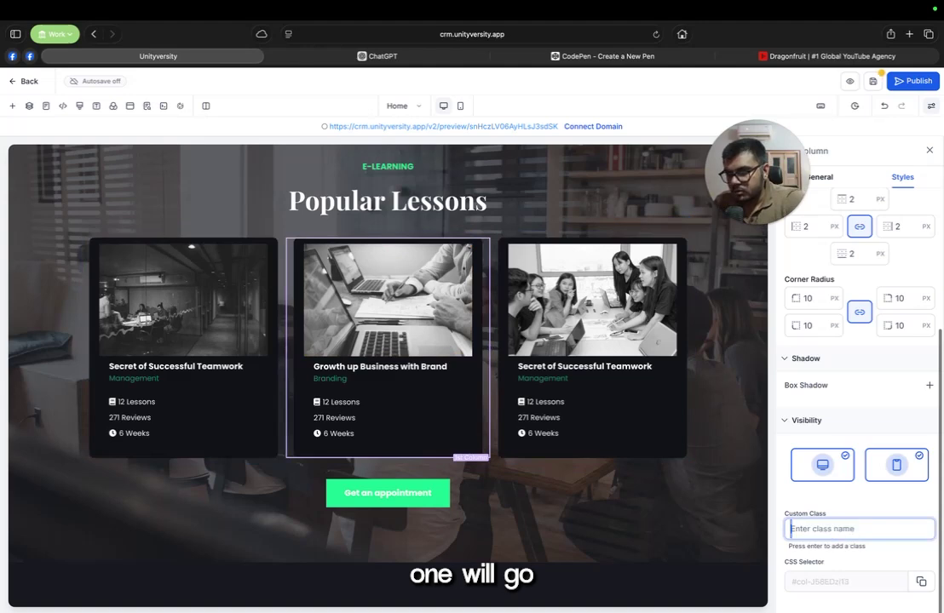
pyautogui.hotkey('ctrl', 'v')
pyautogui.press('Return')
pyautogui.click(684, 400)
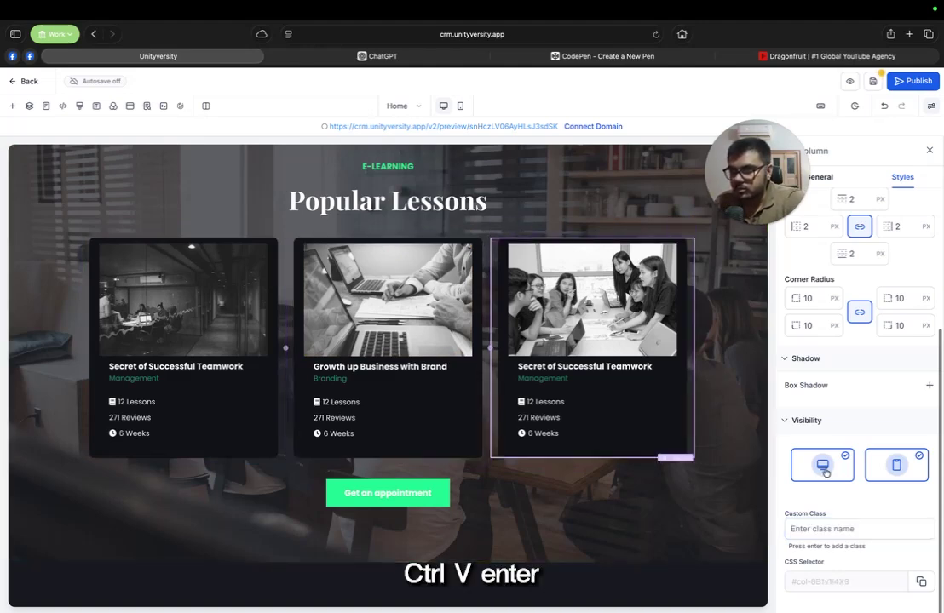
pyautogui.click(843, 529)
pyautogui.hotkey('ctrl', 'v')
pyautogui.press('Return')
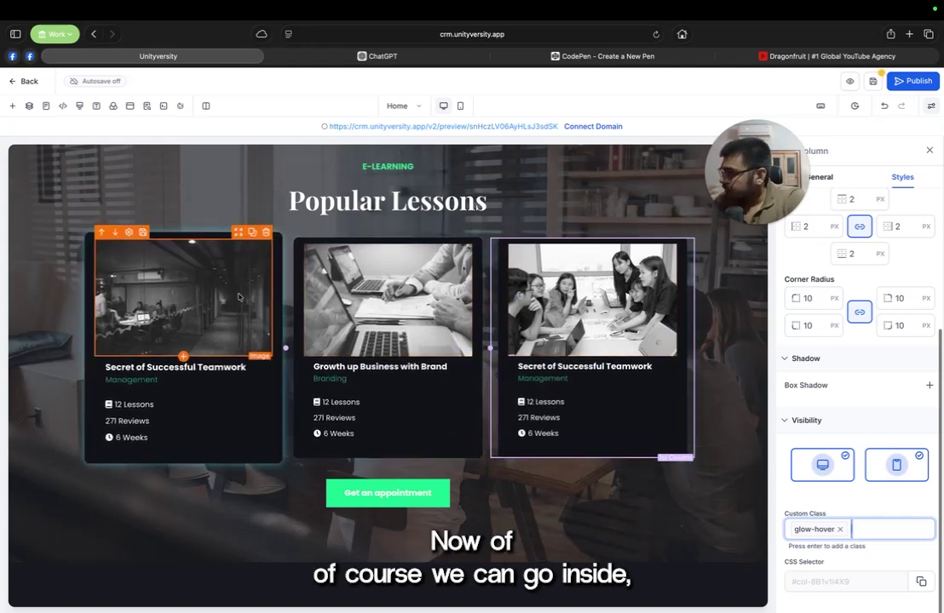
# Step: Reopen the page's Custom CSS and select the rgba colour values in the .glow-hover:hover box-shadow
pyautogui.click(79, 106)
pyautogui.scroll(-10, 409, 353)
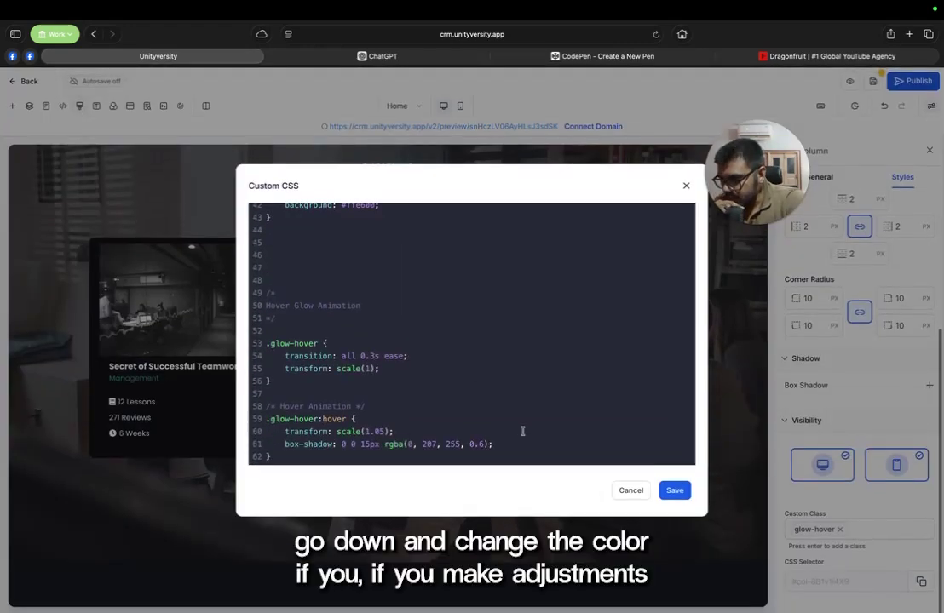
pyautogui.moveTo(407, 444); pyautogui.dragTo(487, 450)
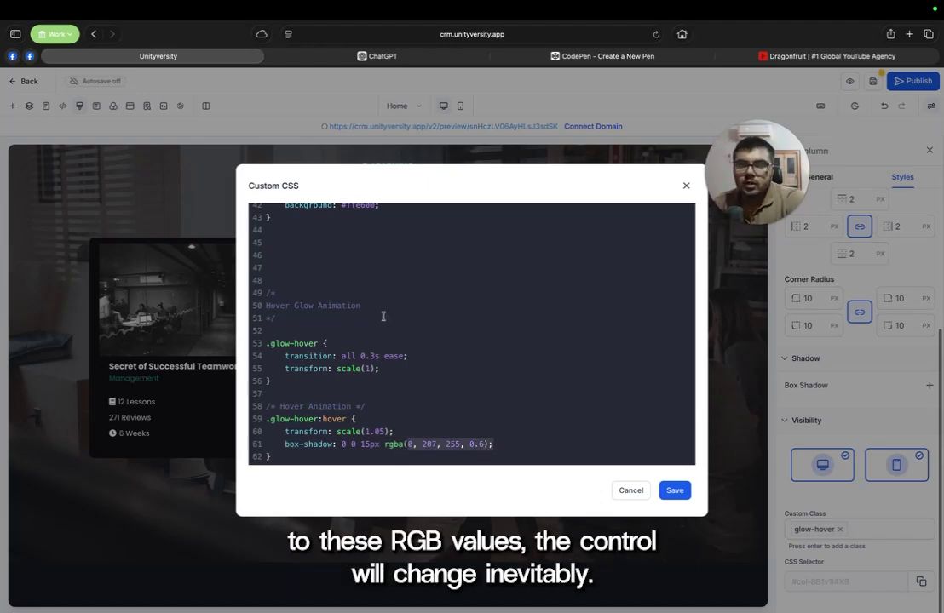
# Step: Switch to ChatGPT and send the follow-up prompt "make the glow brighter and white"
pyautogui.click(383, 56)
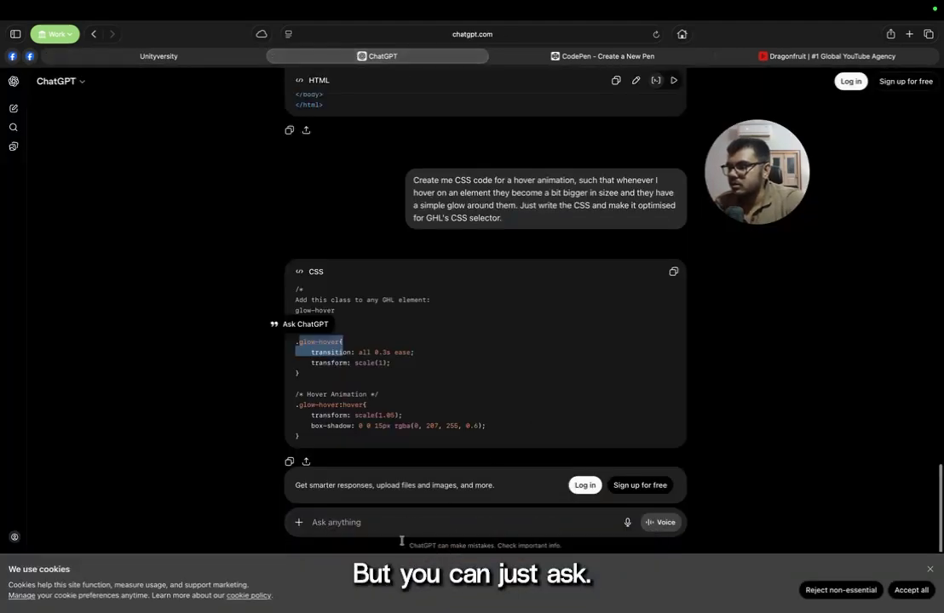
pyautogui.click(404, 527)
pyautogui.write('make the glow bigge')
pyautogui.press('BackSpace')
pyautogui.write('ger and')
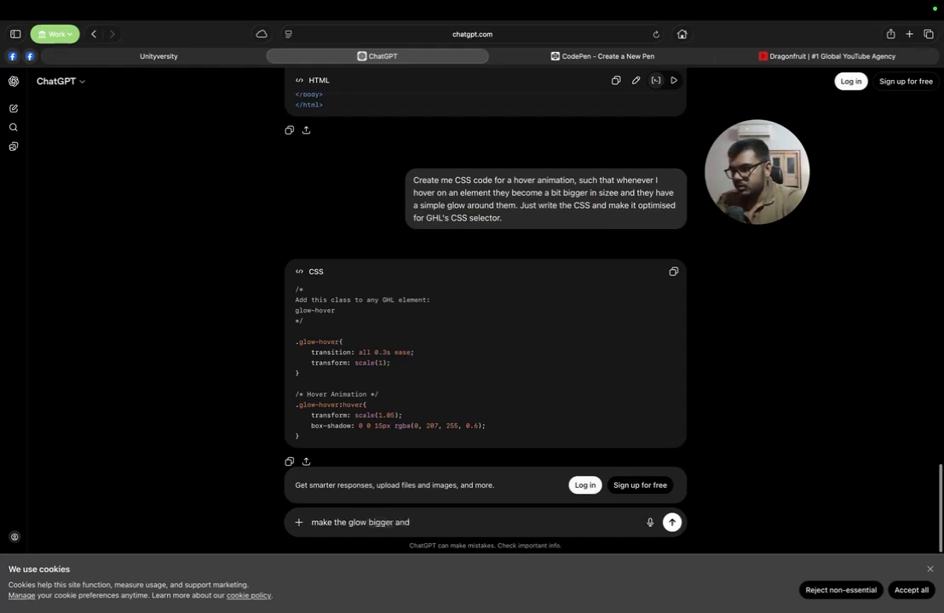
pyautogui.press('BackSpace')
pyautogui.press('BackSpace')
pyautogui.press('BackSpace')
pyautogui.press('BackSpace')
pyautogui.press('BackSpace')
pyautogui.press('BackSpace')
pyautogui.press('BackSpace')
pyautogui.press('BackSpace')
pyautogui.press('BackSpace')
pyautogui.write('rig')
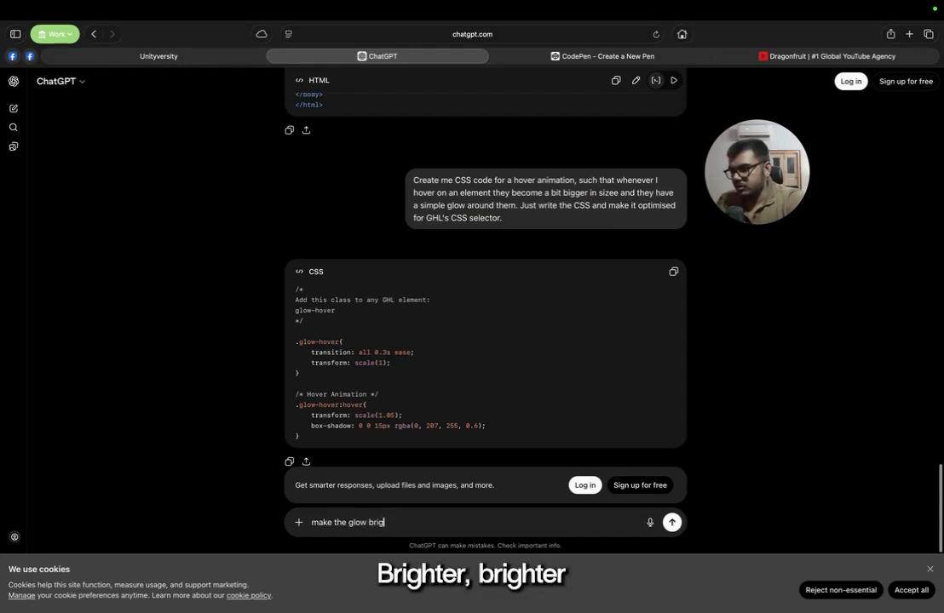
pyautogui.write('hter and')
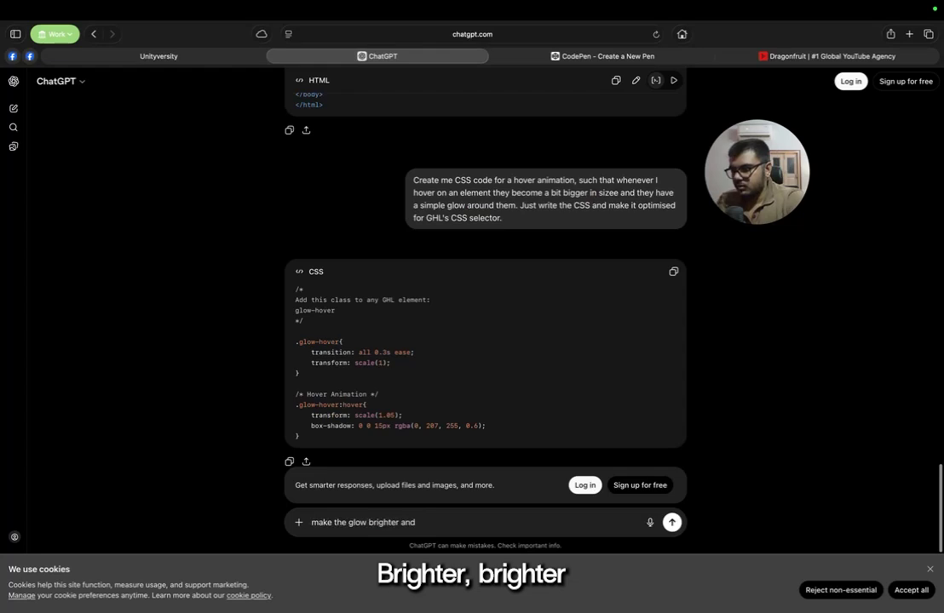
pyautogui.write(' white')
pyautogui.press('Return')
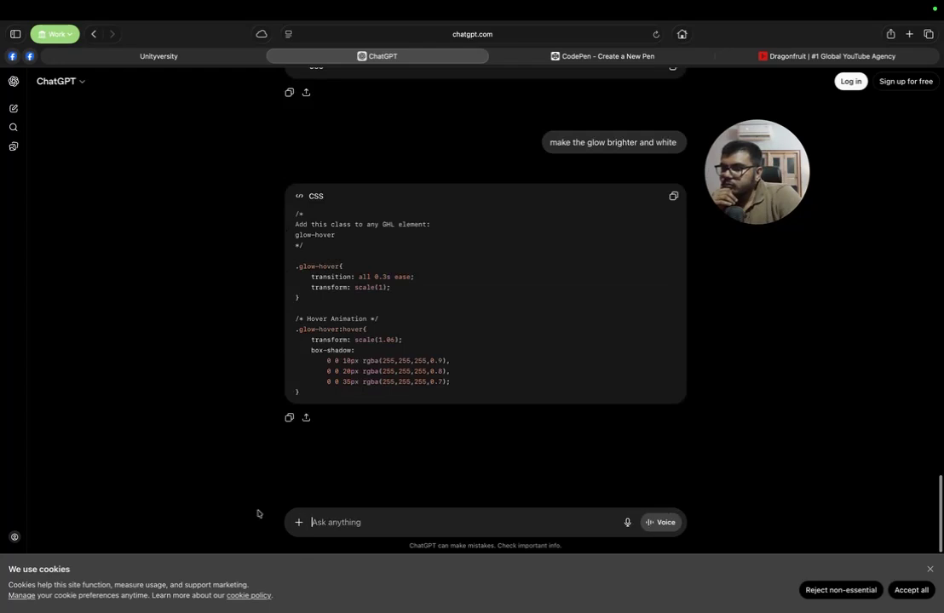
# Step: Copy the revised glow-hover rules from ChatGPT, replace the existing ones in the builder's Custom CSS with them, and save
pyautogui.moveTo(322, 394); pyautogui.dragTo(298, 254)
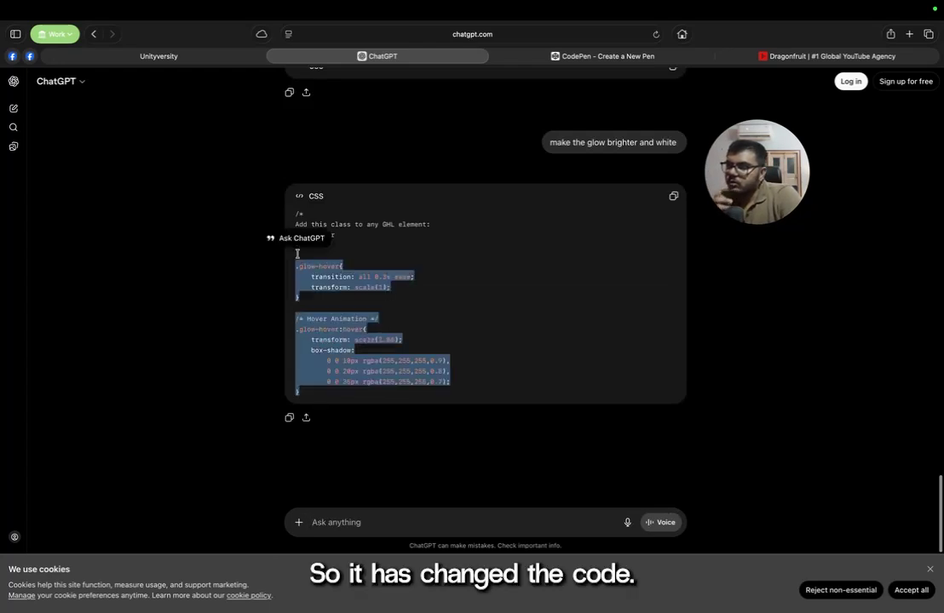
pyautogui.click(167, 57)
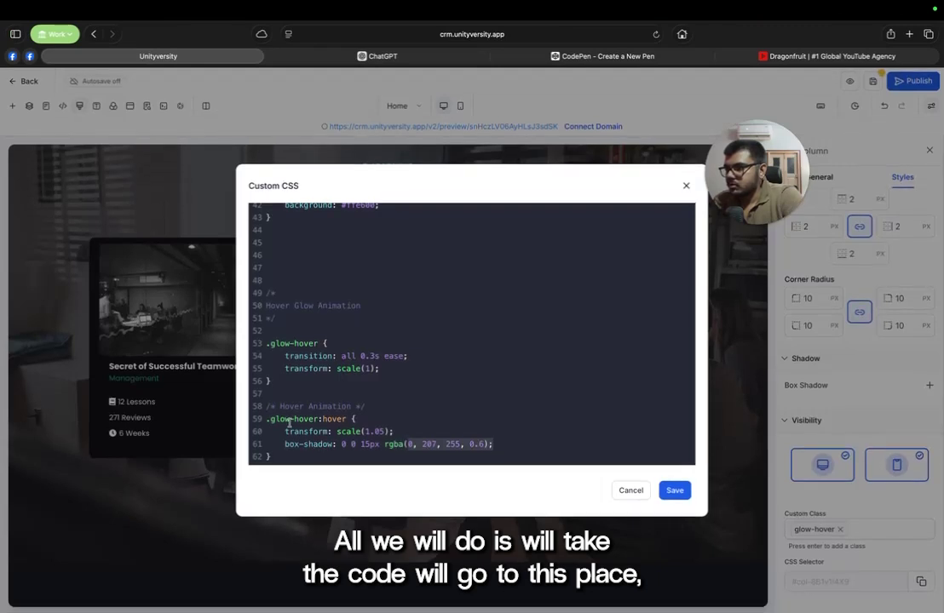
pyautogui.moveTo(271, 457); pyautogui.dragTo(263, 338)
pyautogui.hotkey('ctrl', 'v')
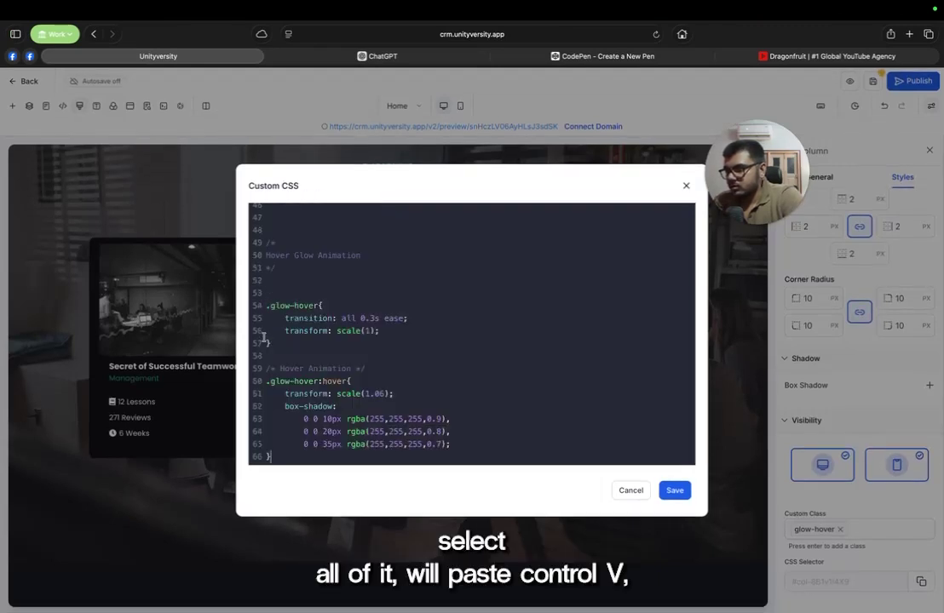
pyautogui.click(673, 490)
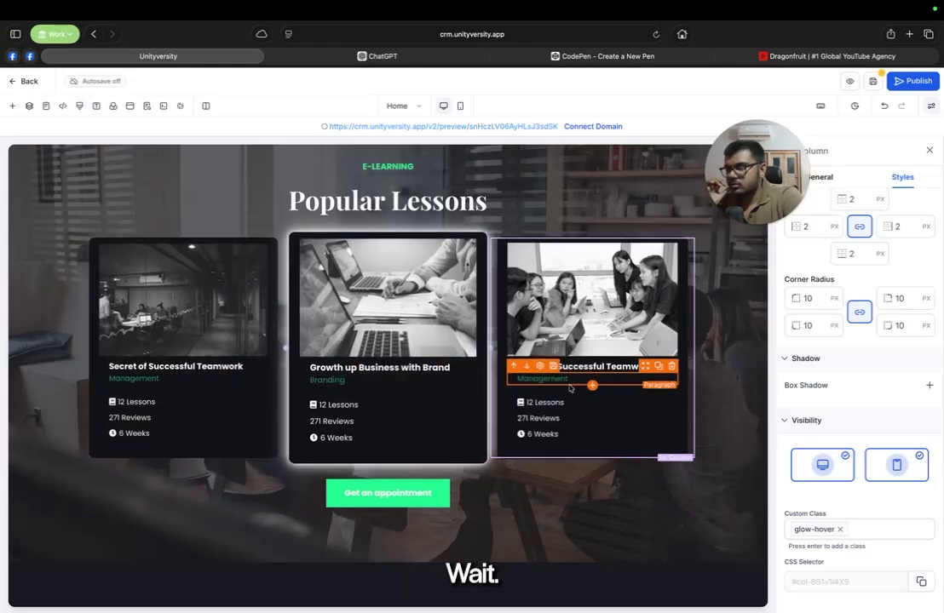
# Step: Try the custom class glow-hover on the image and headline inside the first lesson card
pyautogui.click(240, 308)
pyautogui.scroll(-5, 825, 578)
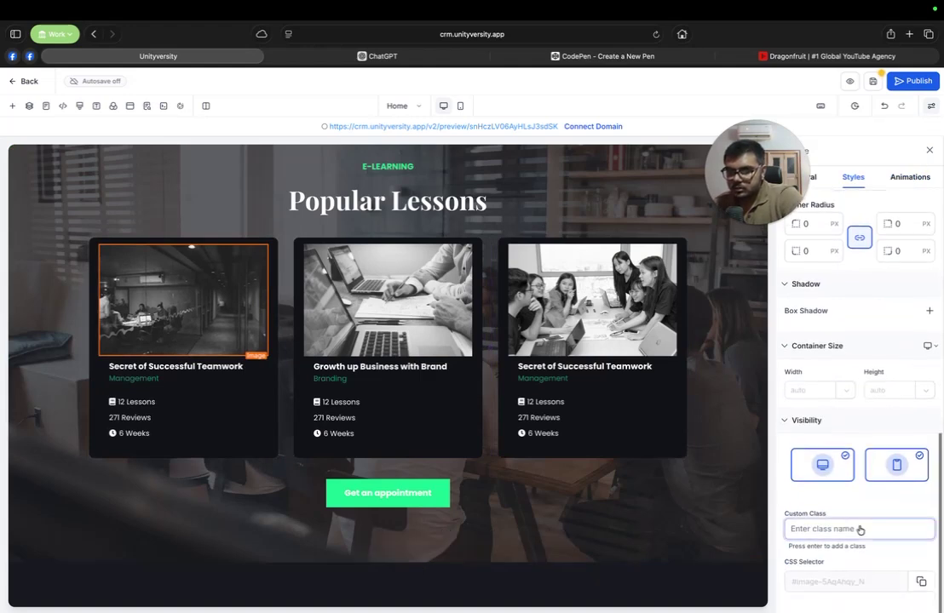
pyautogui.press('super+v')
pyautogui.press('Return')
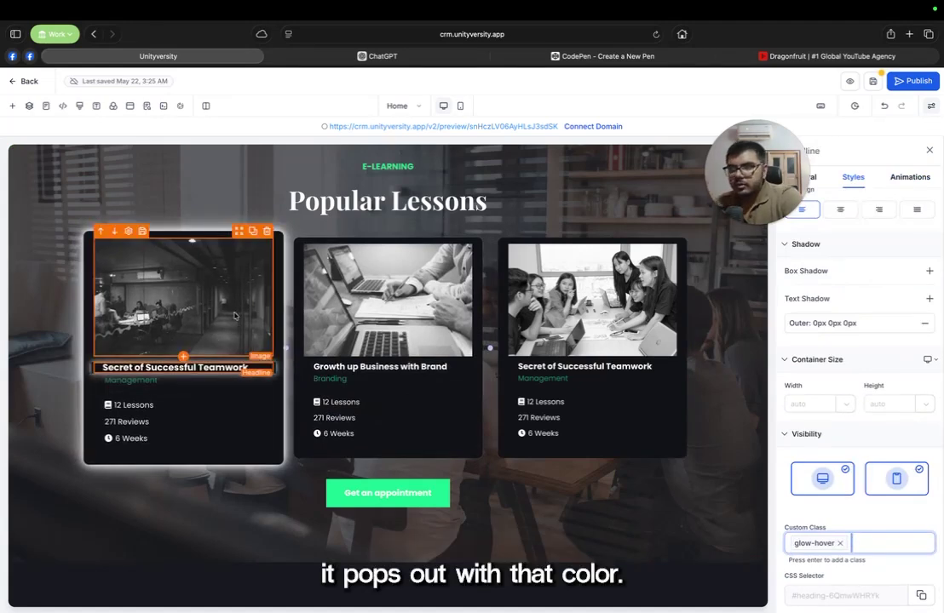
# Step: Remove the glow-hover class from the first lesson card's headline
pyautogui.click(260, 383)
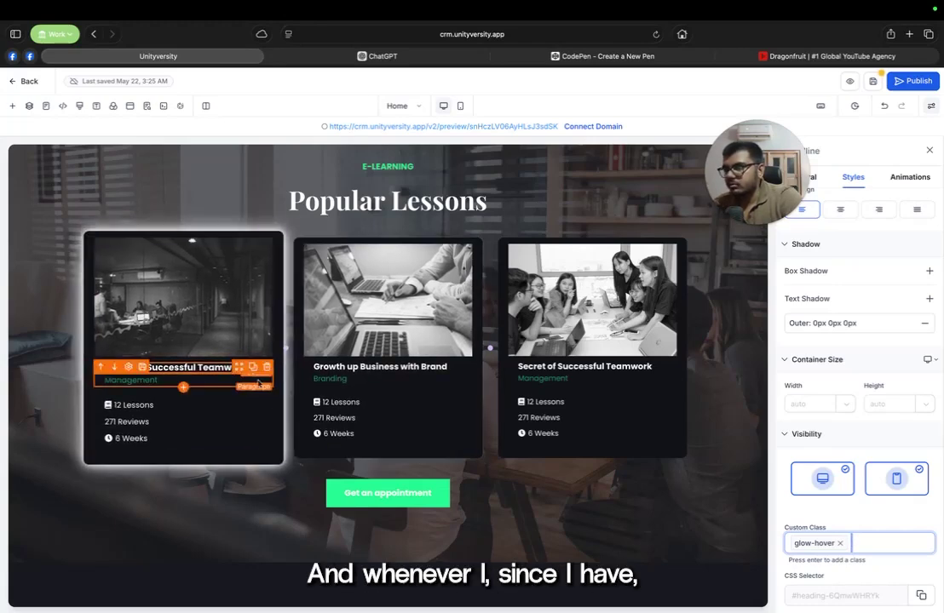
pyautogui.click(219, 364)
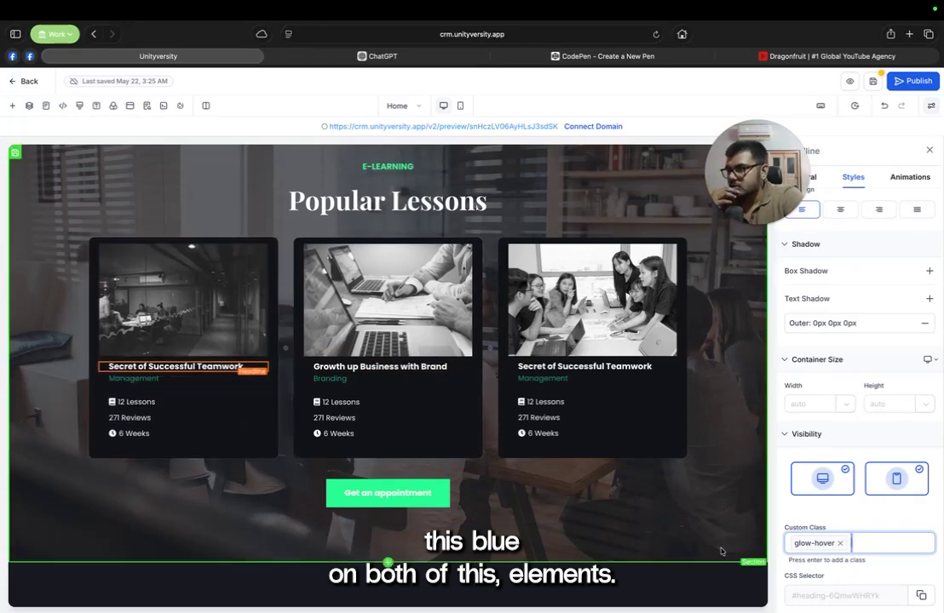
pyautogui.click(840, 545)
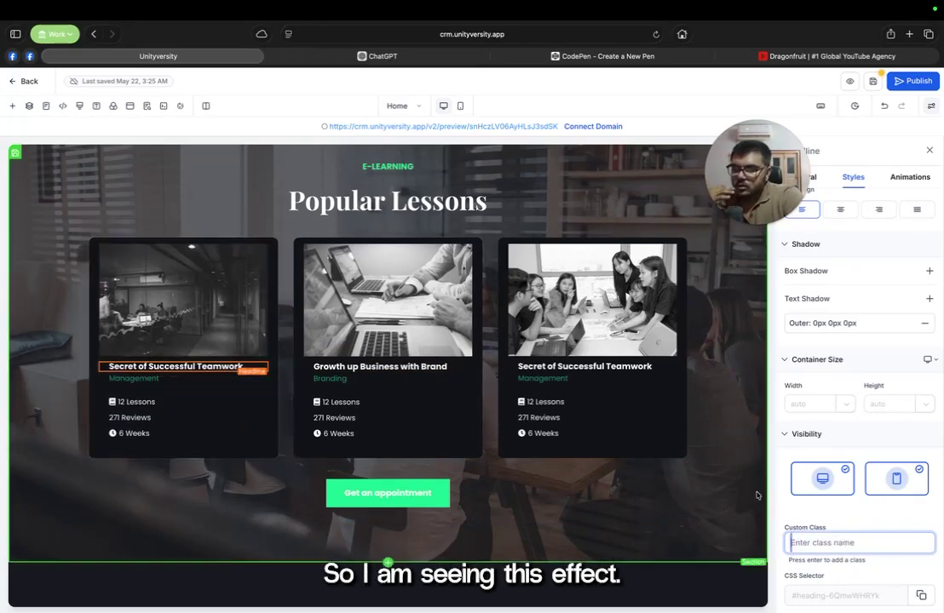
# Step: Try the custom class glow-hover on the first team member's image in the Our Team section
pyautogui.scroll(-5, 536, 413)
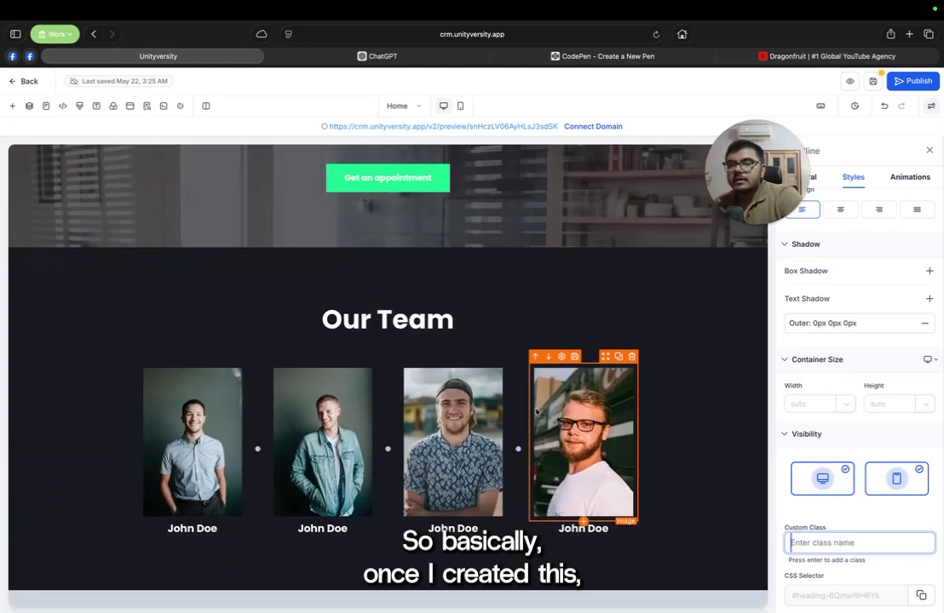
pyautogui.click(217, 409)
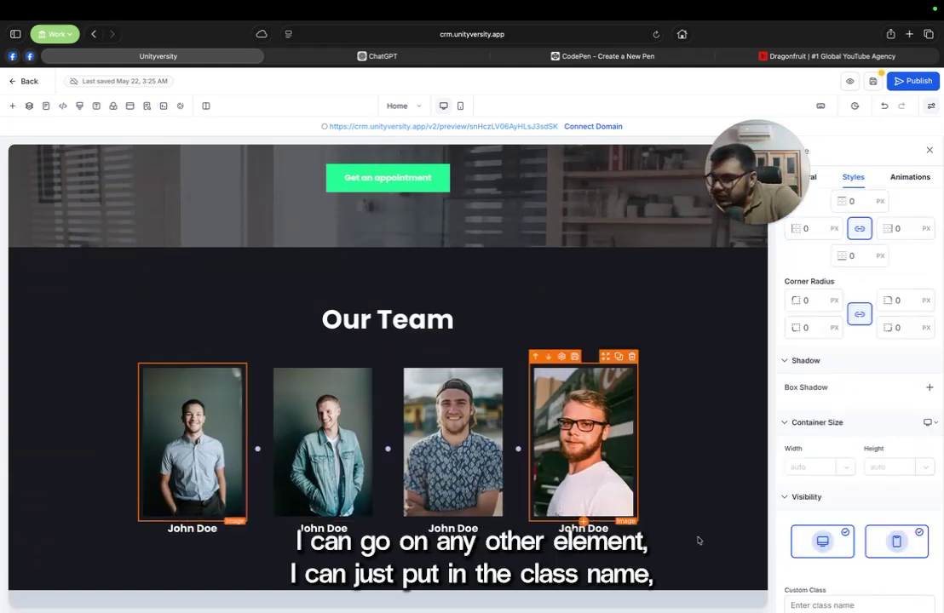
pyautogui.scroll(-3, 861, 478)
pyautogui.click(842, 529)
pyautogui.write('glow-hover')
pyautogui.press('Return')
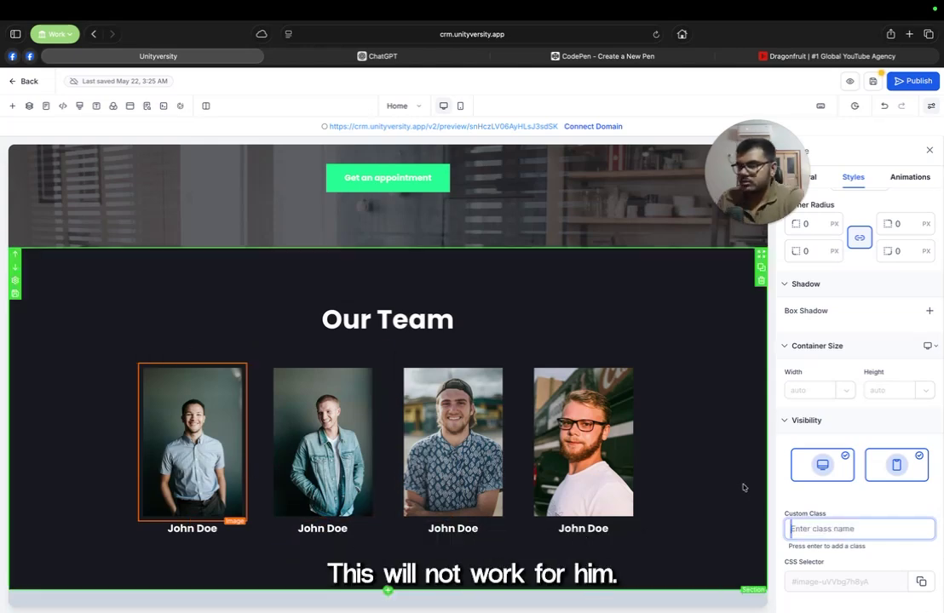
# Step: Add the custom class glow-hover to the first and second team member columns in the Our Team section
pyautogui.scroll(-2, 413, 329)
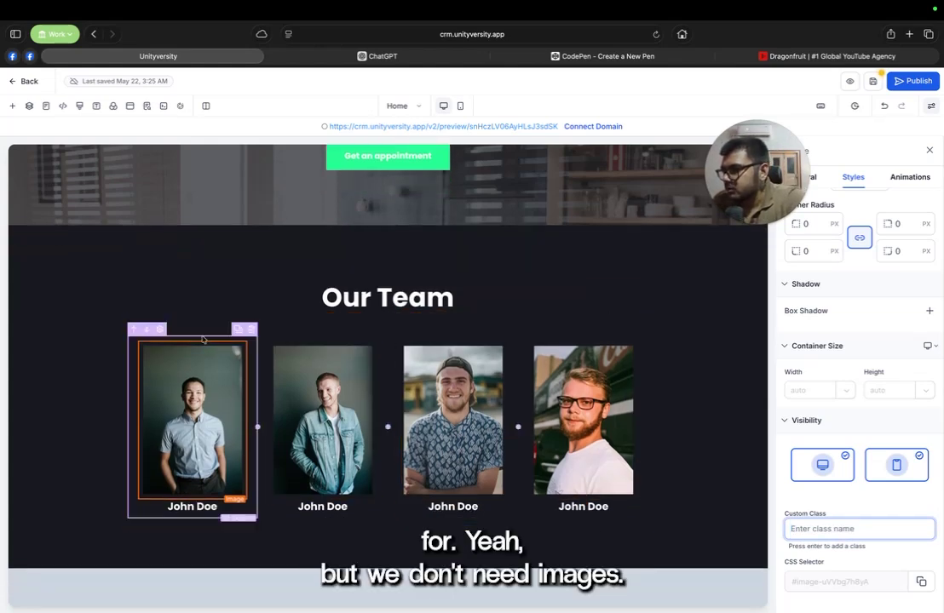
pyautogui.click(210, 340)
pyautogui.click(851, 537)
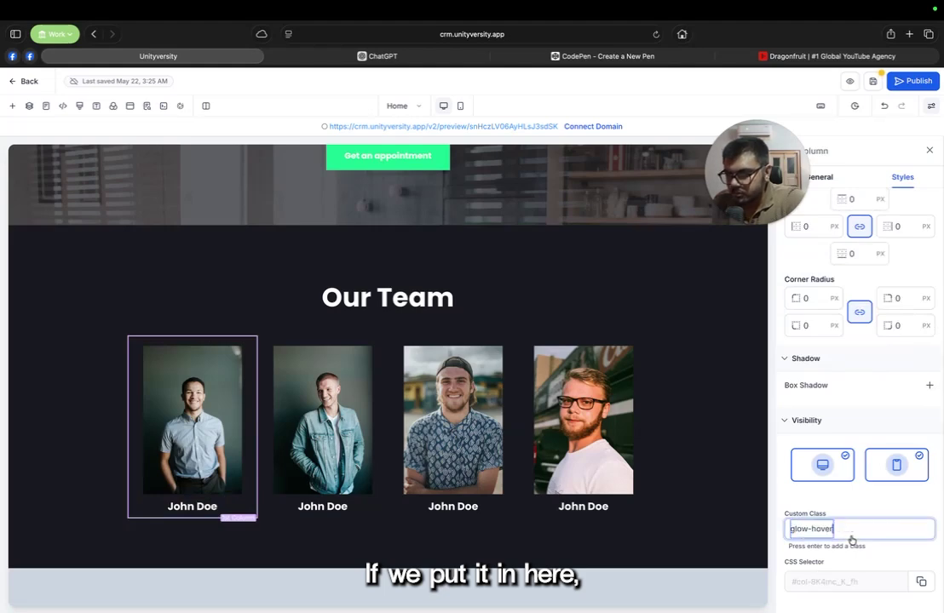
pyautogui.click(329, 340)
pyautogui.click(808, 530)
pyautogui.write('glow-hover')
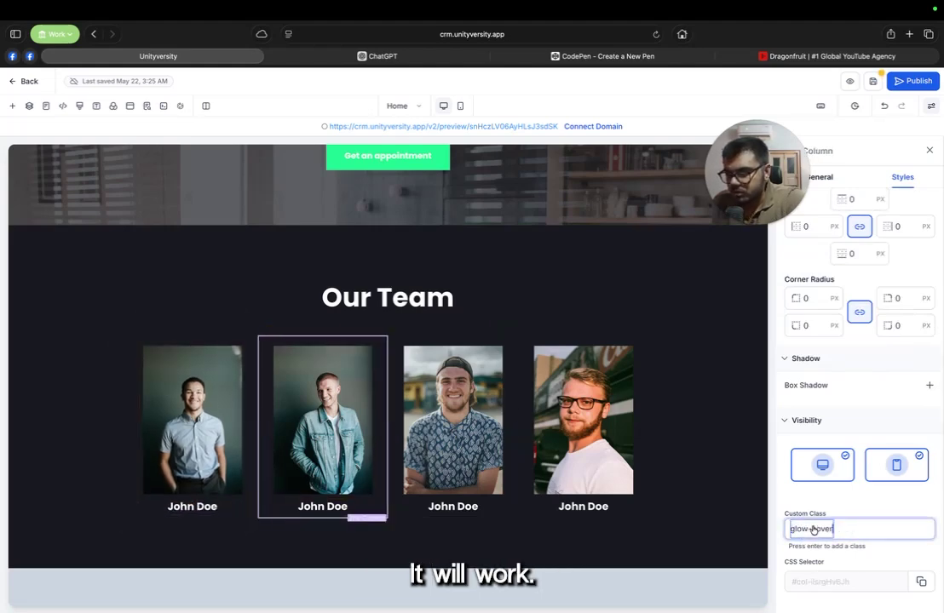
pyautogui.press('Return')
# Step: Add the custom class glow-hover to the third and fourth team member columns in the Our Team section
pyautogui.click(437, 341)
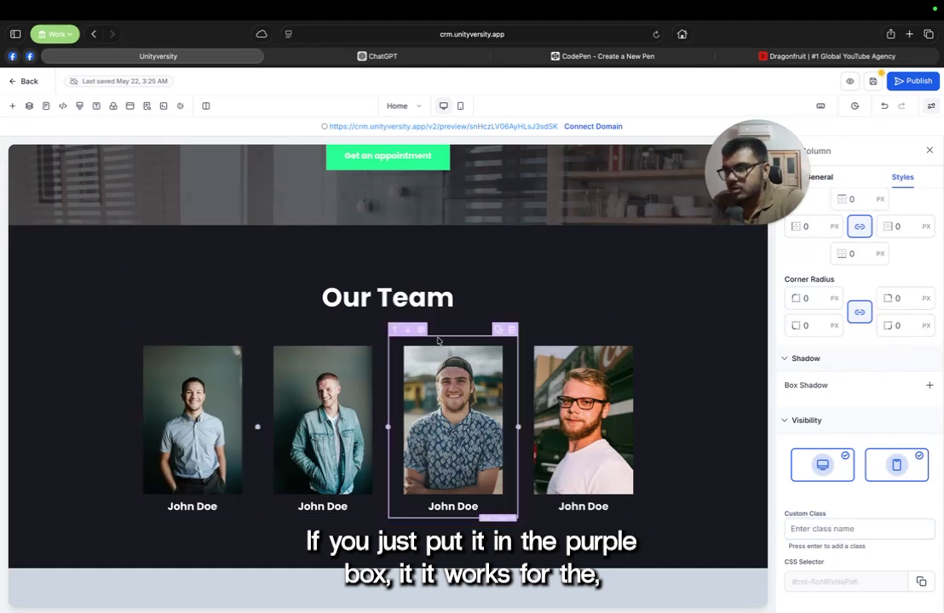
pyautogui.click(878, 535)
pyautogui.press('Return')
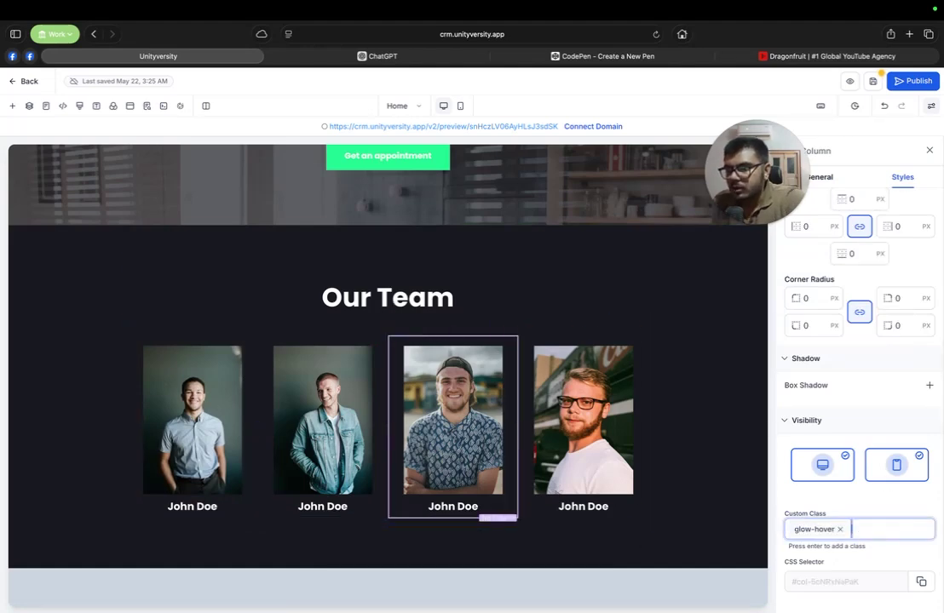
pyautogui.click(558, 345)
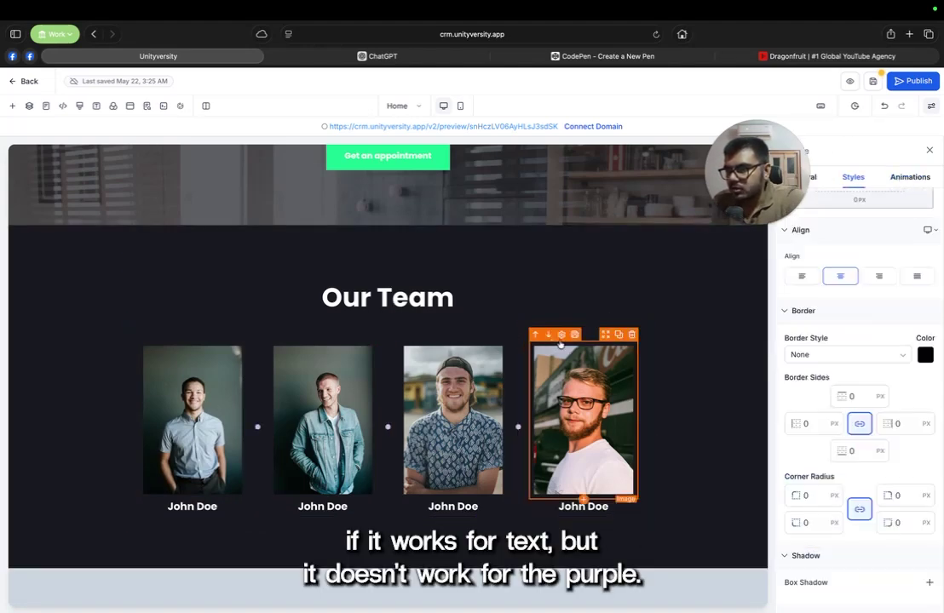
pyautogui.click(585, 340)
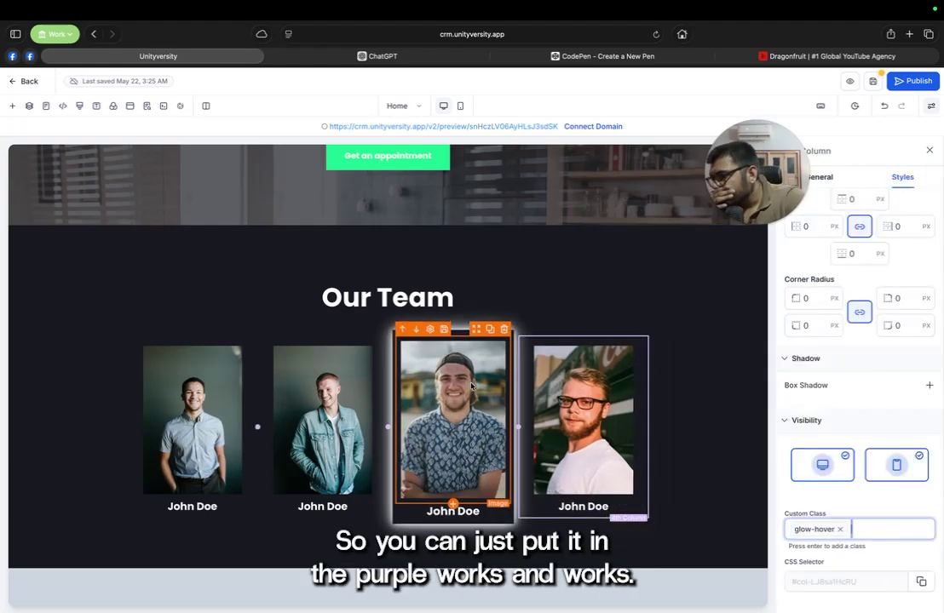
# Step: Try the custom class glow-hover on the quote-mark headline of the second testimonial
pyautogui.scroll(-5, 324, 409)
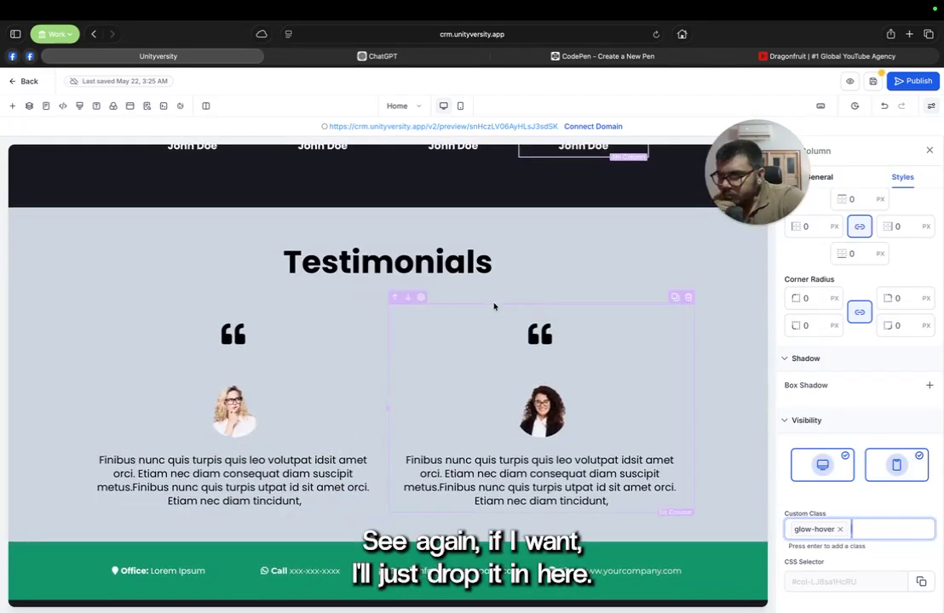
pyautogui.click(528, 334)
pyautogui.scroll(-2, 814, 562)
pyautogui.click(839, 528)
pyautogui.write('glow-hover')
pyautogui.press('Return')
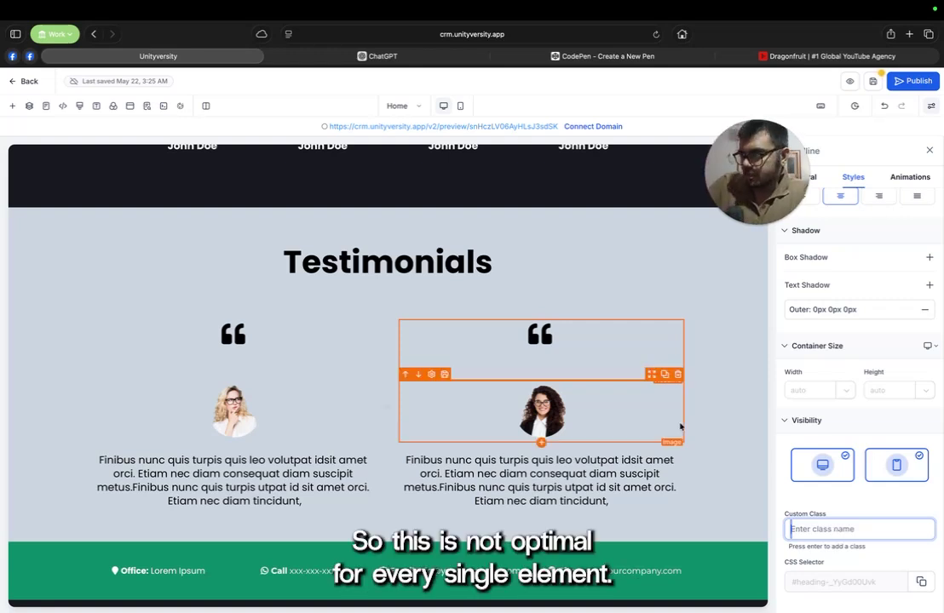
# Step: Move the WHAT WE OFFER text below the Scope Our Services heading
pyautogui.scroll(5, 678, 428)
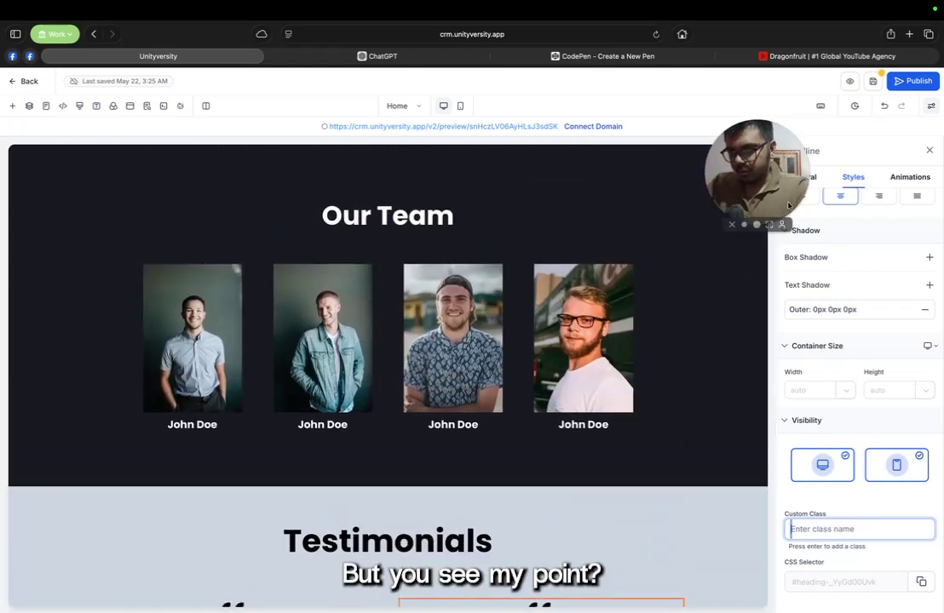
pyautogui.scroll(10, 639, 221)
pyautogui.scroll(4, 647, 256)
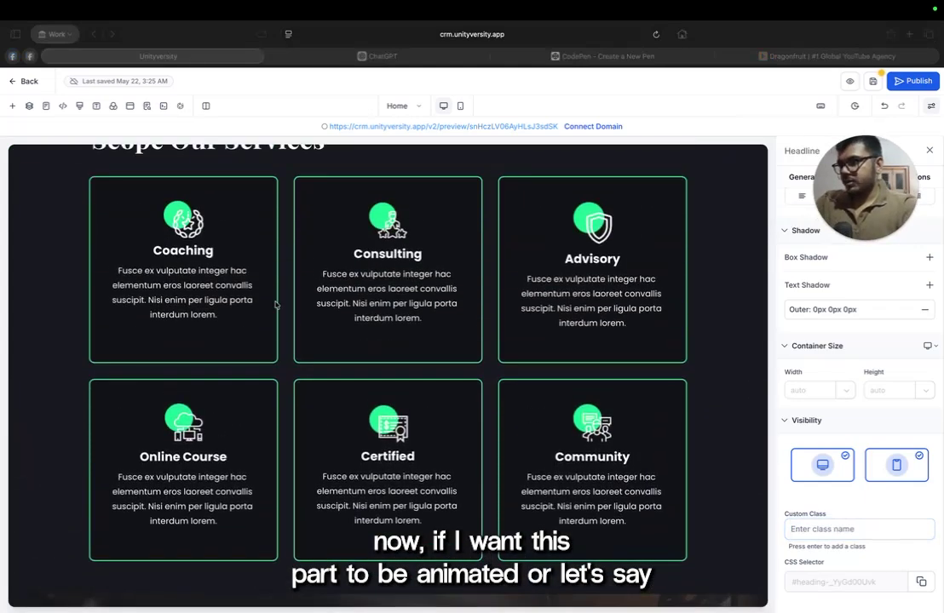
pyautogui.scroll(2, 247, 324)
pyautogui.scroll(-1, 221, 299)
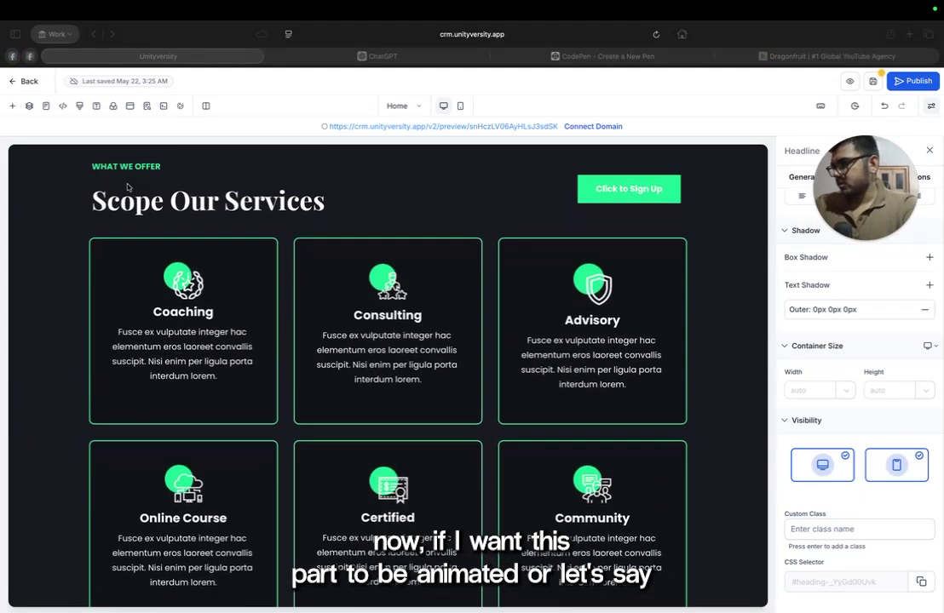
pyautogui.scroll(5, 136, 196)
pyautogui.scroll(-2, 164, 230)
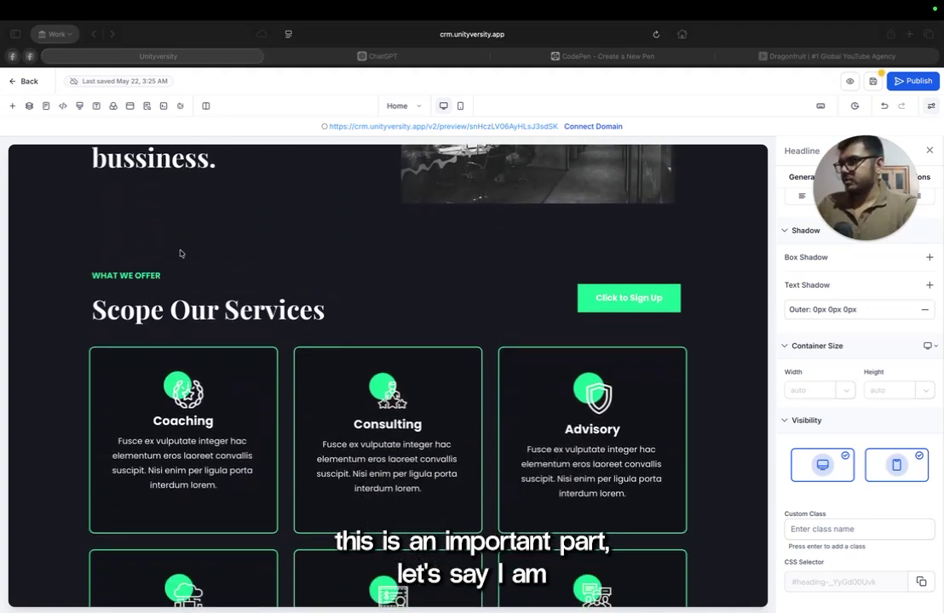
pyautogui.click(103, 257)
pyautogui.click(111, 265)
# Step: Add a new section with a one-column row above Scope Our Services and place a Code element in it
pyautogui.click(124, 248)
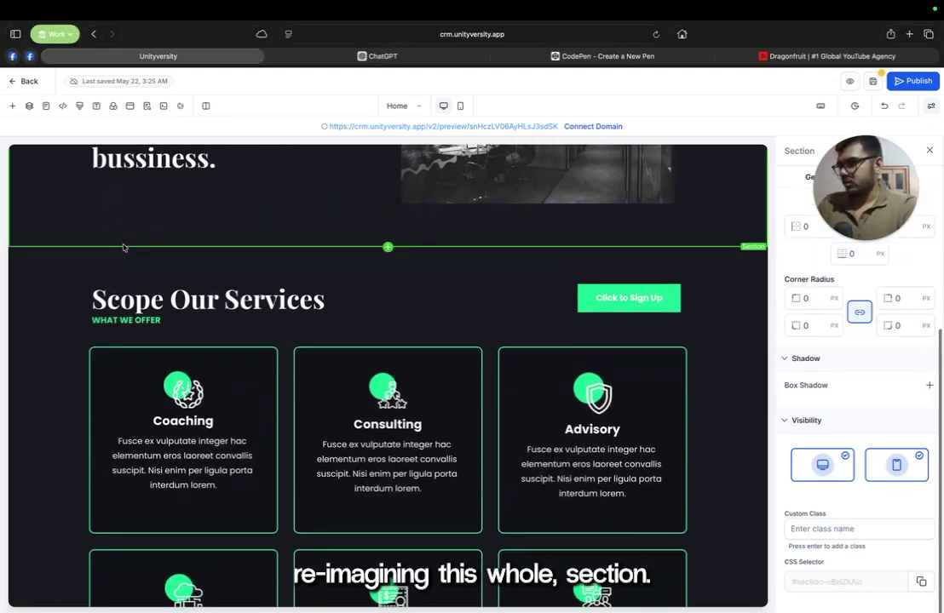
pyautogui.click(388, 247)
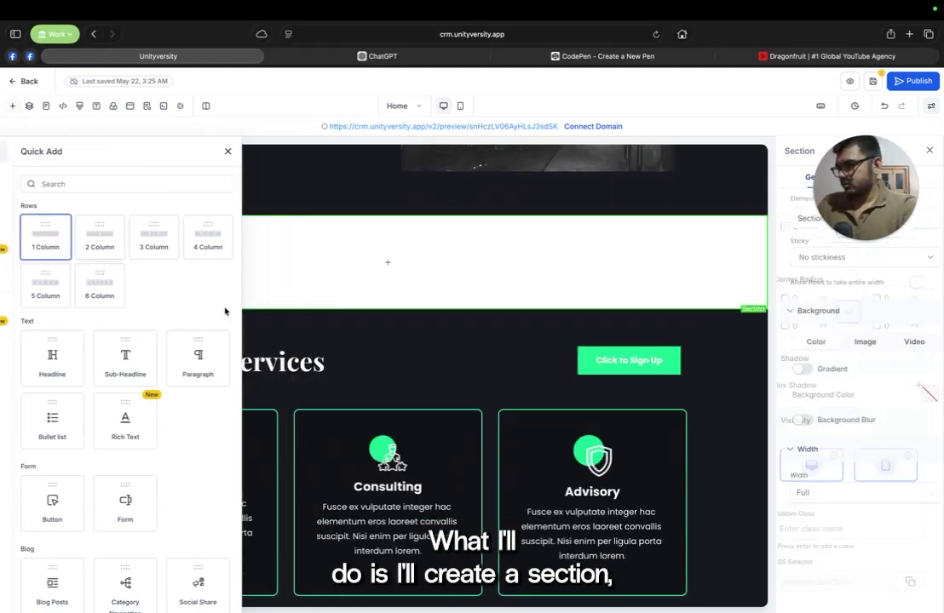
pyautogui.click(391, 267)
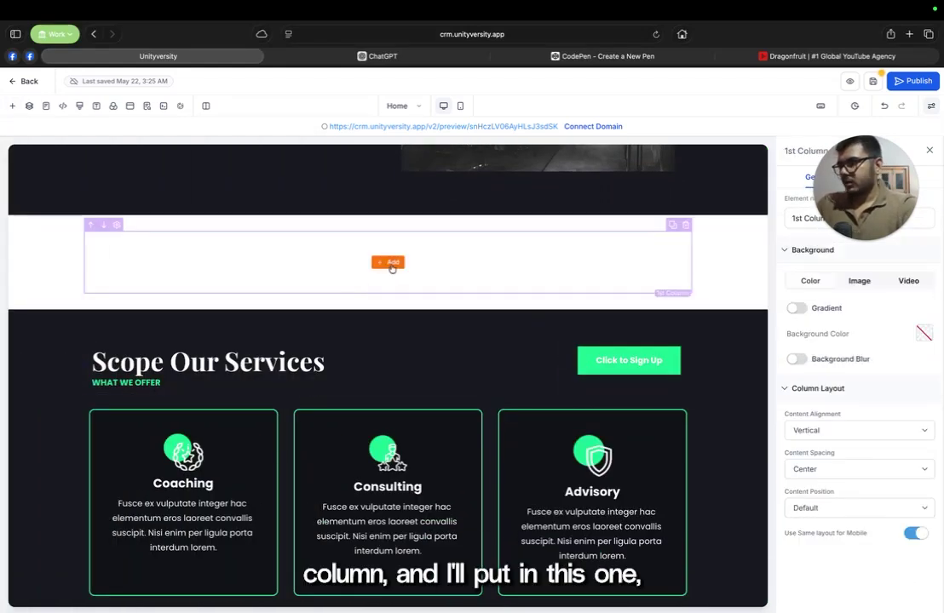
pyautogui.click(391, 266)
pyautogui.scroll(-5, 203, 394)
pyautogui.scroll(-6, 193, 417)
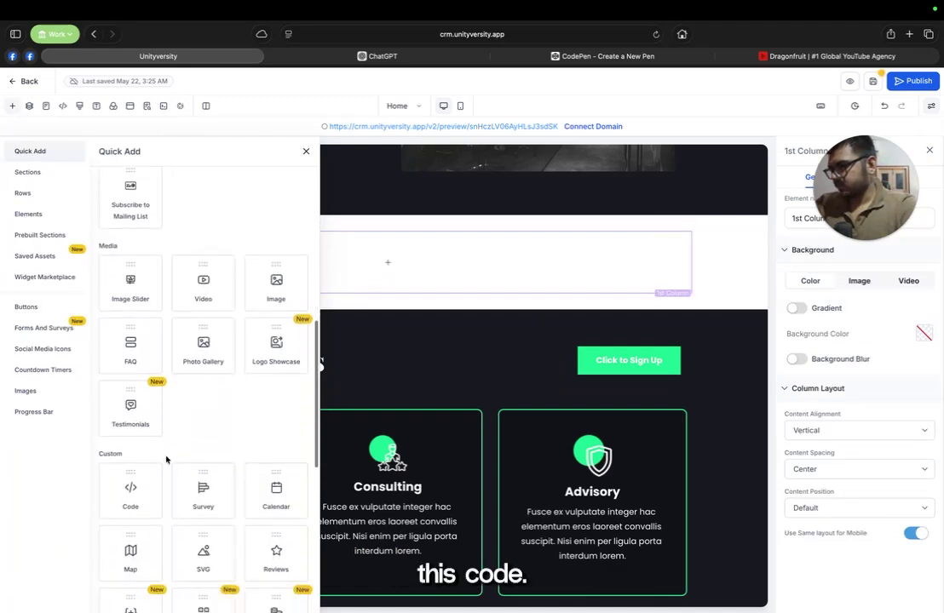
pyautogui.click(137, 517)
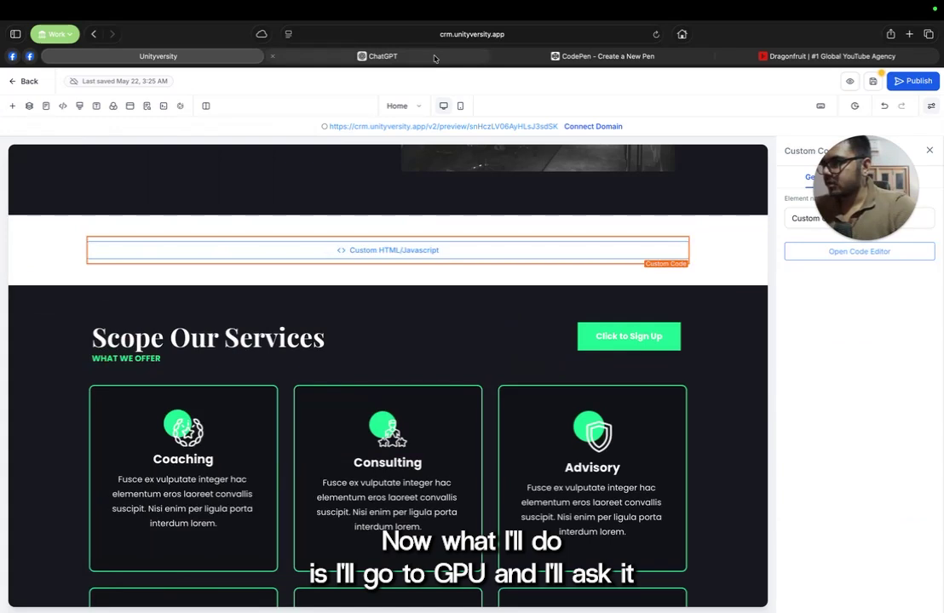
# Step: Switch to ChatGPT and ask for HTML and CSS in one page as a code snippet for a section in the GHL website builder
pyautogui.click(383, 57)
pyautogui.click(448, 527)
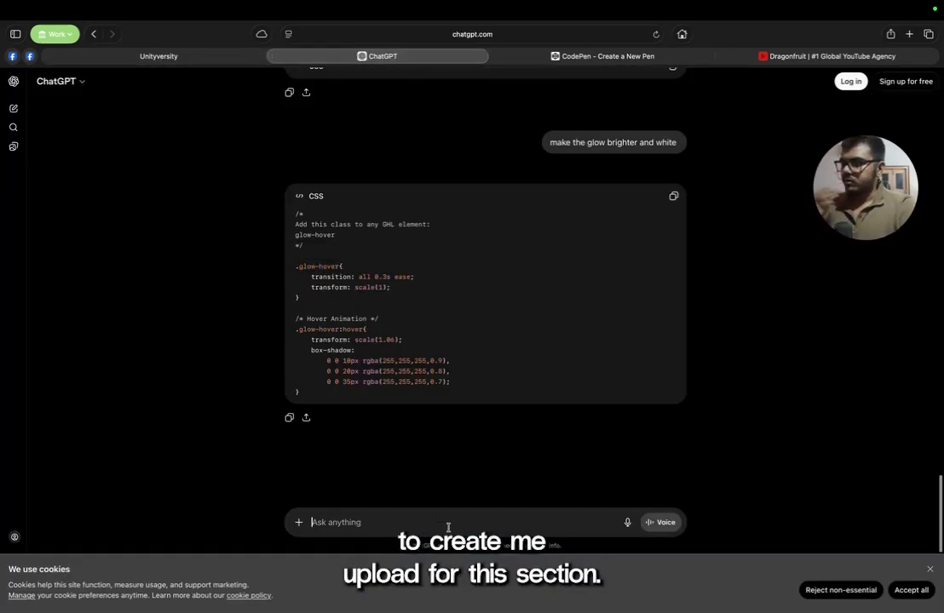
pyautogui.write('Cr')
pyautogui.press('super+a')
pyautogui.write('I need you to write HTML and CSS in one page to get this done, since I am going to use this as a code snippet, to put it as a section in my page. in GHL website builder.')
pyautogui.press('Return')
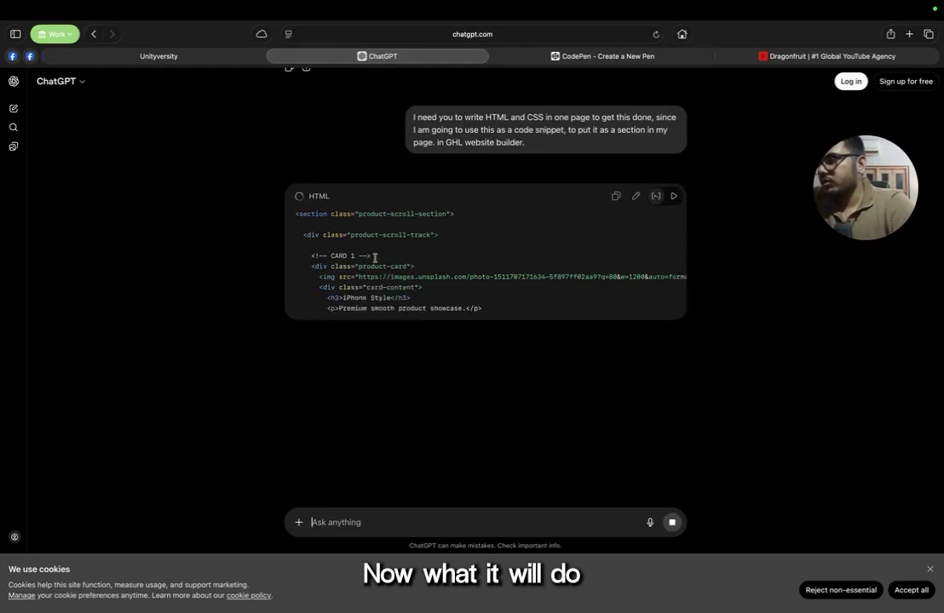
# Step: Review the generated product-scroll HTML and CSS through to the closing style tag and copy the whole snippet
pyautogui.scroll(-3, 367, 311)
pyautogui.scroll(1, 388, 217)
pyautogui.scroll(-4, 396, 155)
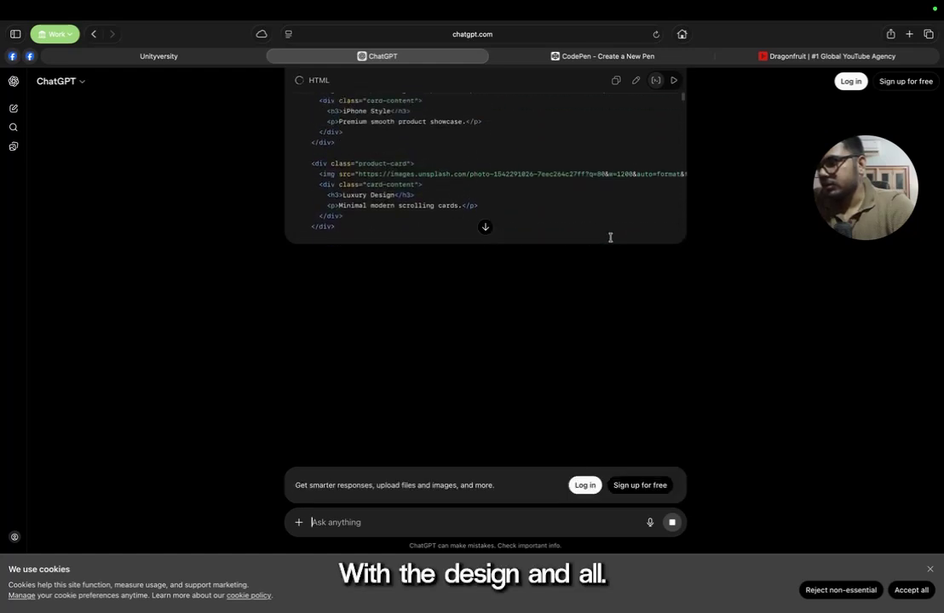
pyautogui.scroll(3, 702, 251)
pyautogui.scroll(2, 725, 314)
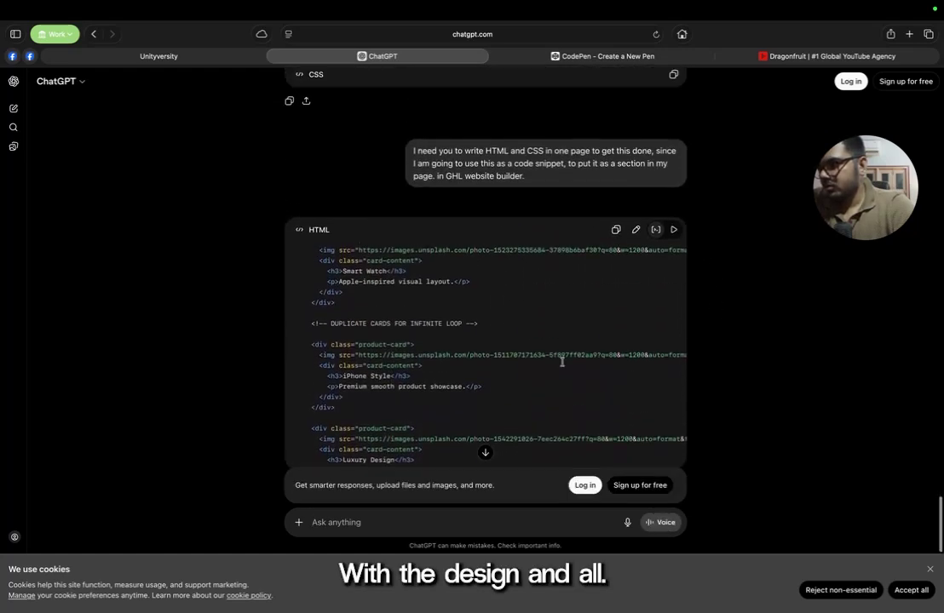
pyautogui.scroll(-10, 563, 361)
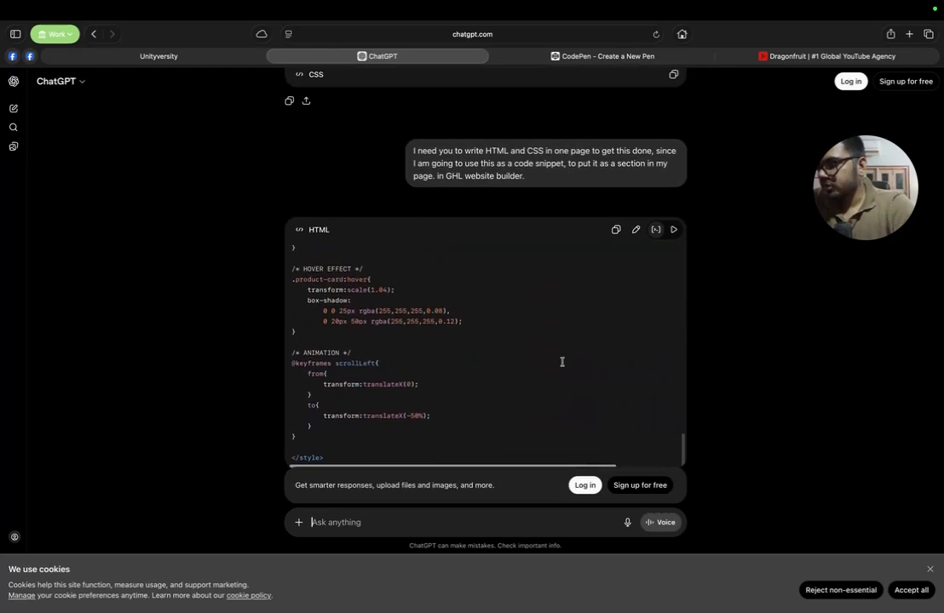
pyautogui.scroll(3, 563, 362)
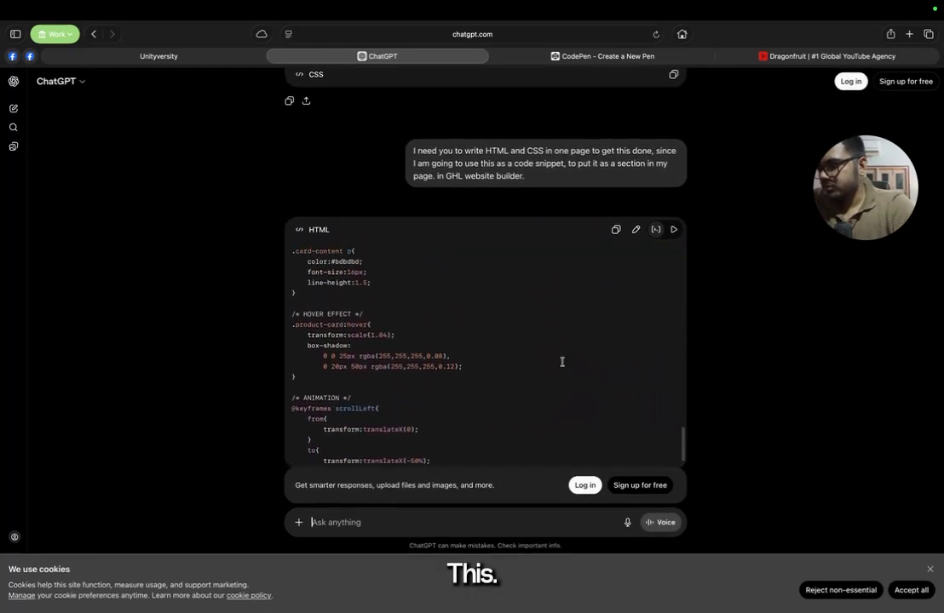
pyautogui.click(616, 229)
# Step: Return to the builder, paste the copied snippet into the new section's Custom Code element, and save the code
pyautogui.click(158, 56)
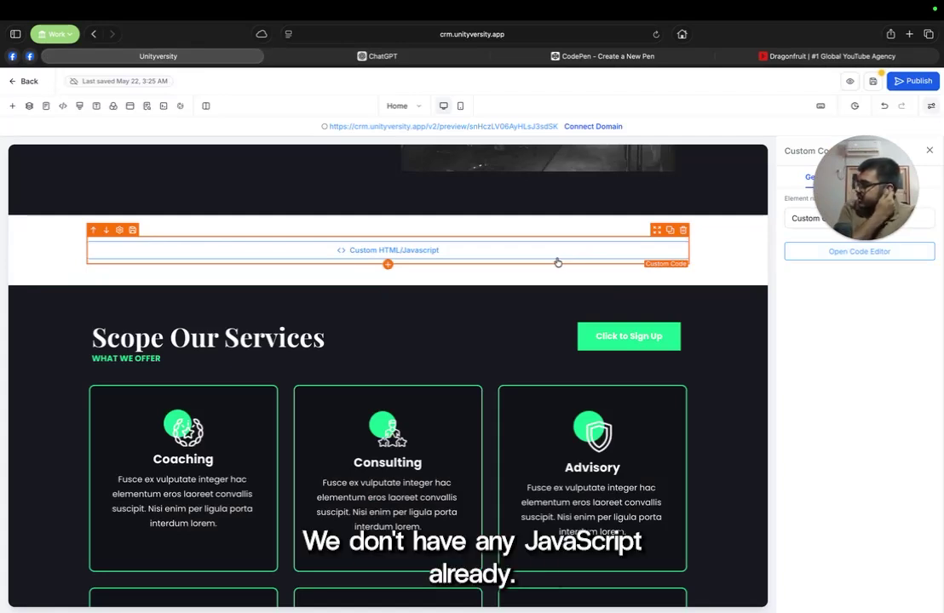
pyautogui.click(863, 252)
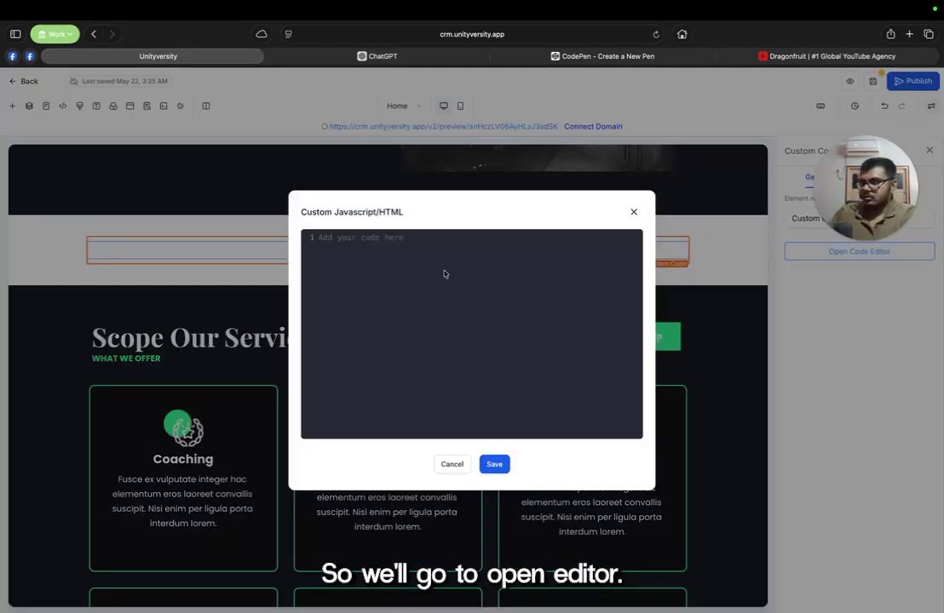
pyautogui.press('super+v')
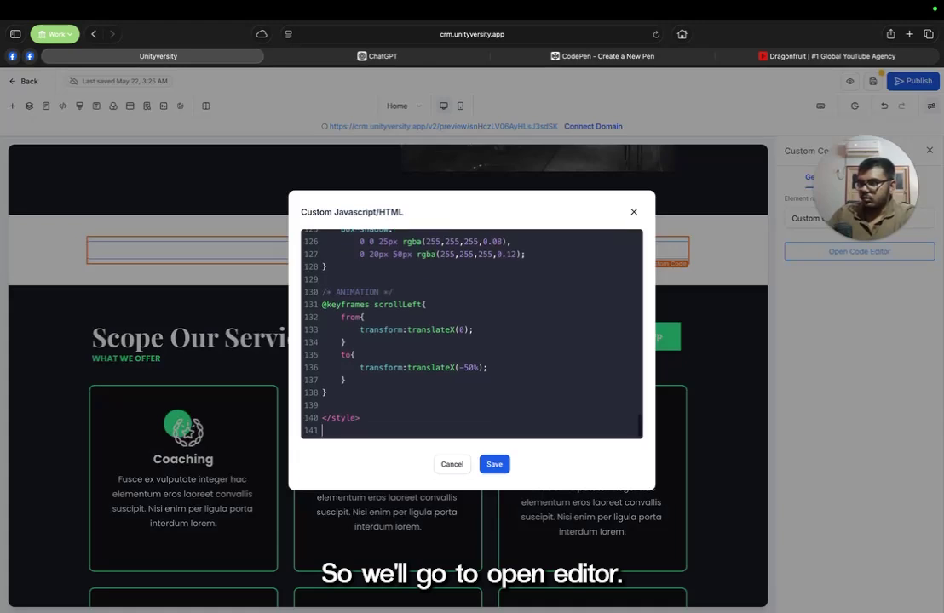
pyautogui.click(492, 467)
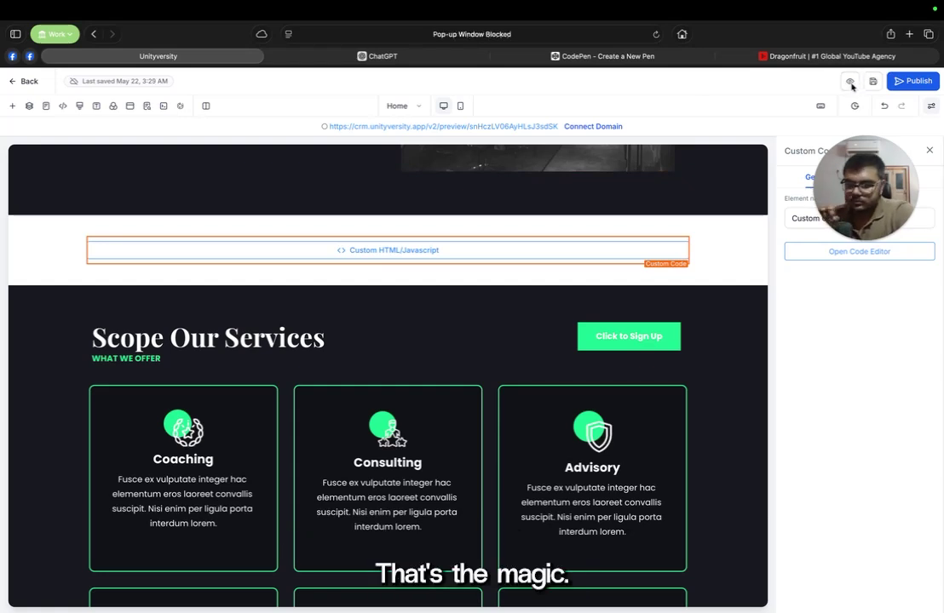
# Step: Preview the page and check the scrolling product cards above the Scope Our Services section
pyautogui.click(851, 83)
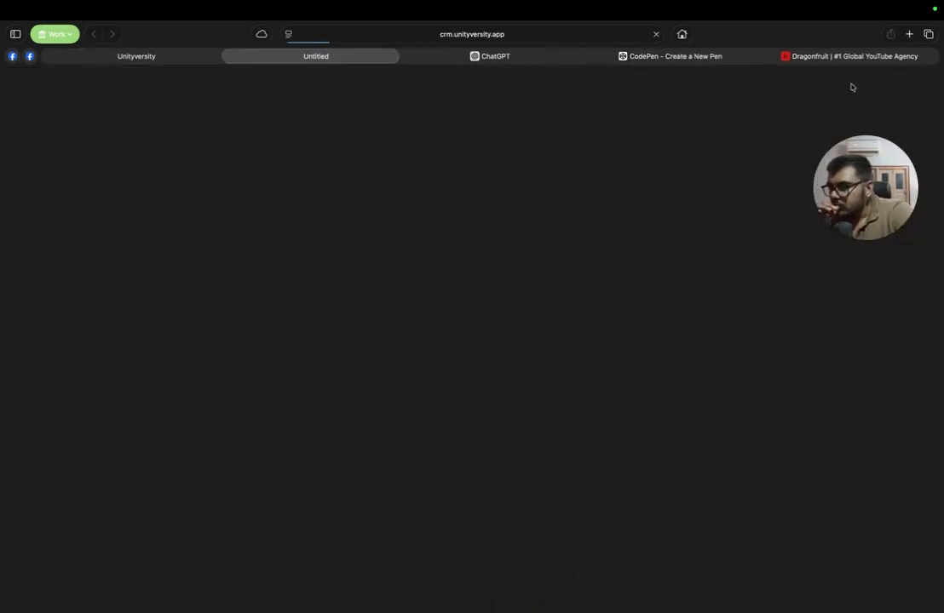
pyautogui.scroll(-5, 454, 310)
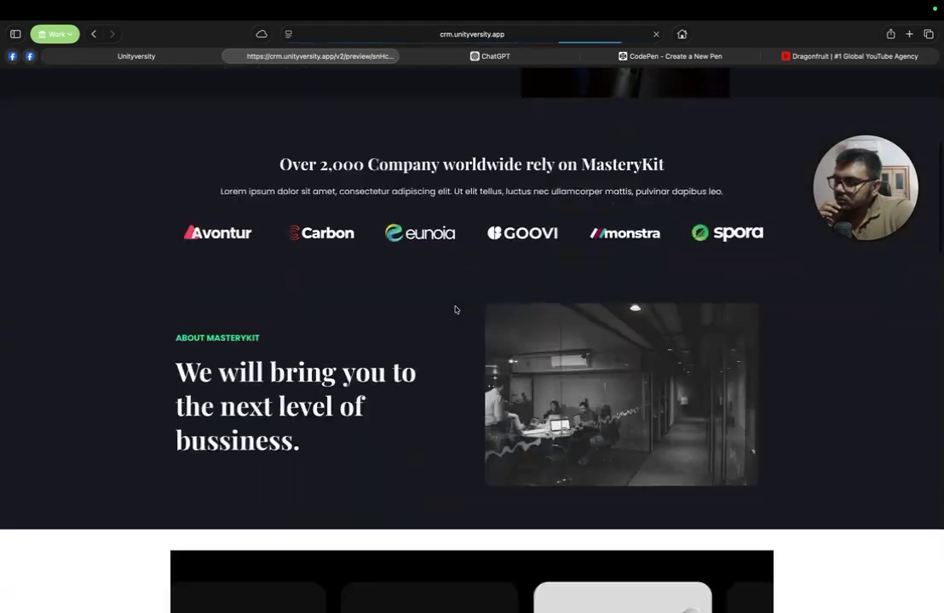
pyautogui.scroll(-4, 455, 311)
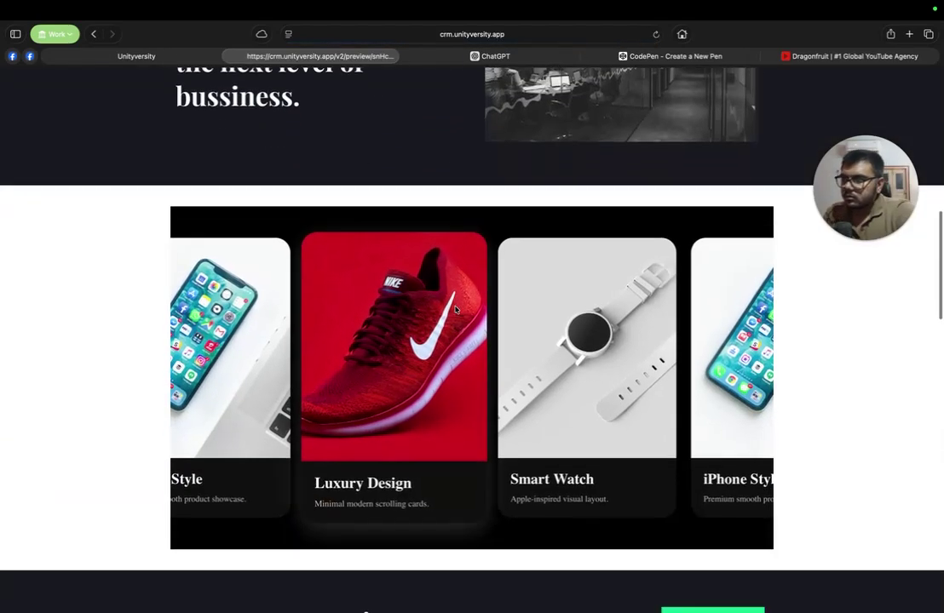
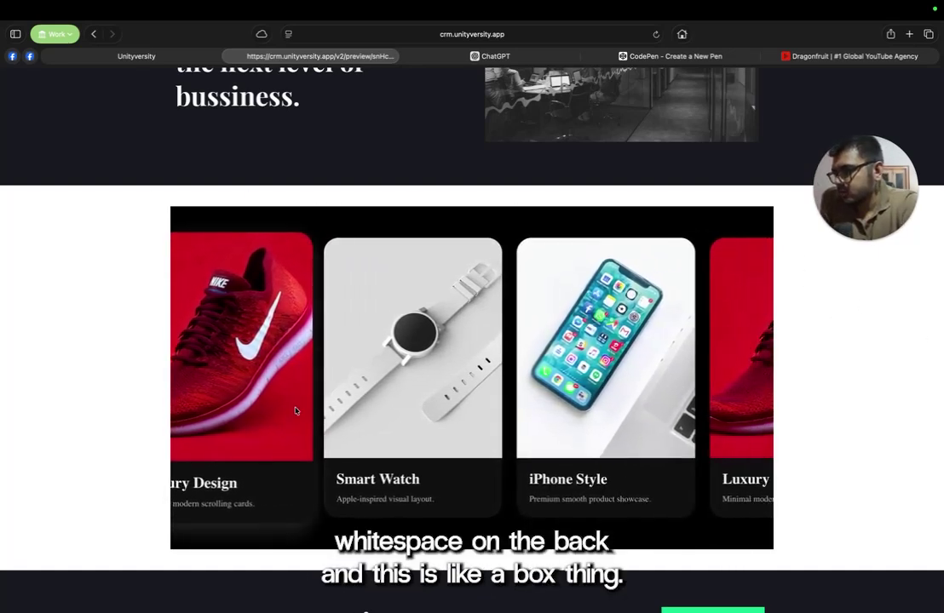
# Step: Return to the builder, select the section holding the product code, and allow its rows to take the entire width
pyautogui.click(169, 60)
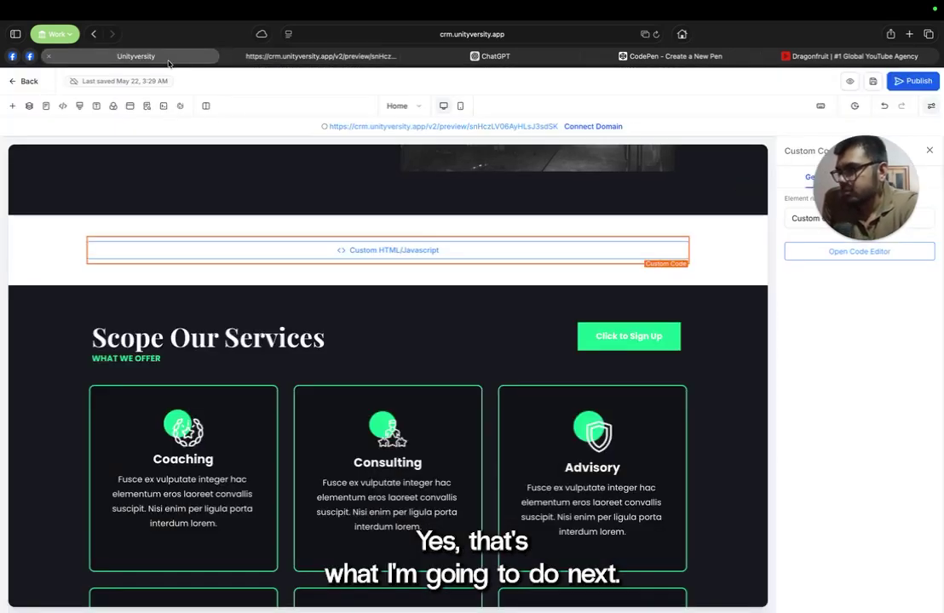
pyautogui.click(335, 220)
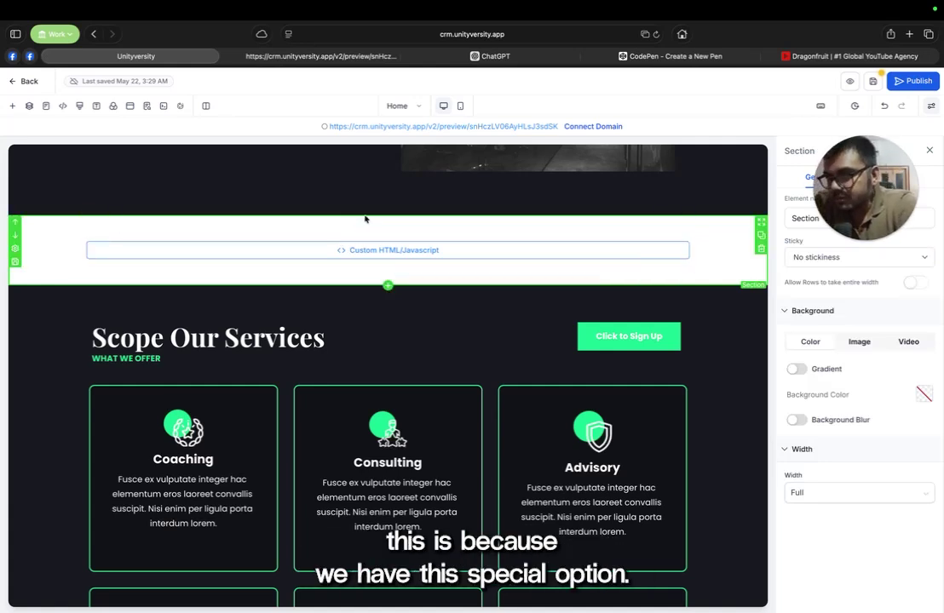
pyautogui.moveTo(855, 216); pyautogui.dragTo(791, 173)
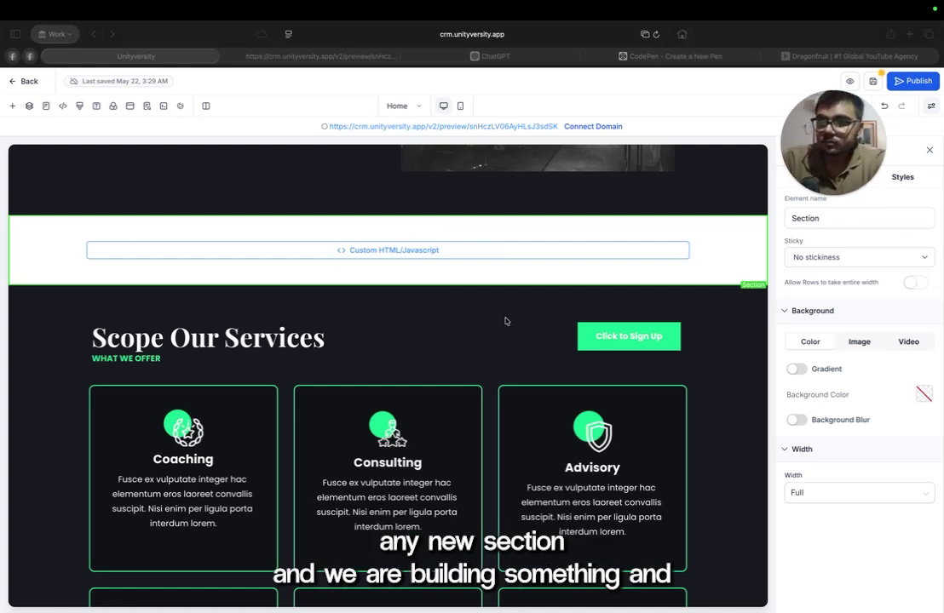
pyautogui.click(775, 282)
pyautogui.moveTo(828, 282); pyautogui.dragTo(881, 283)
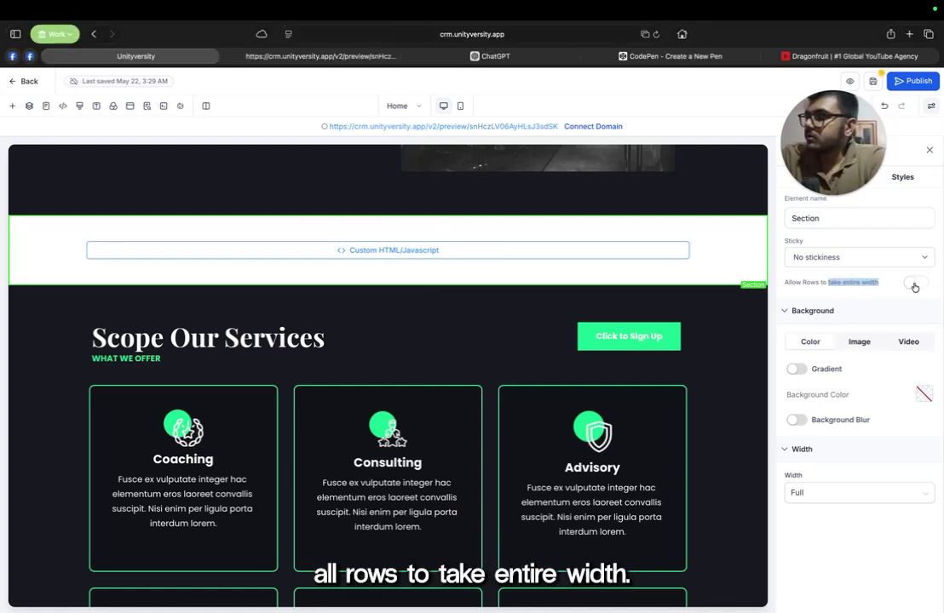
pyautogui.click(915, 284)
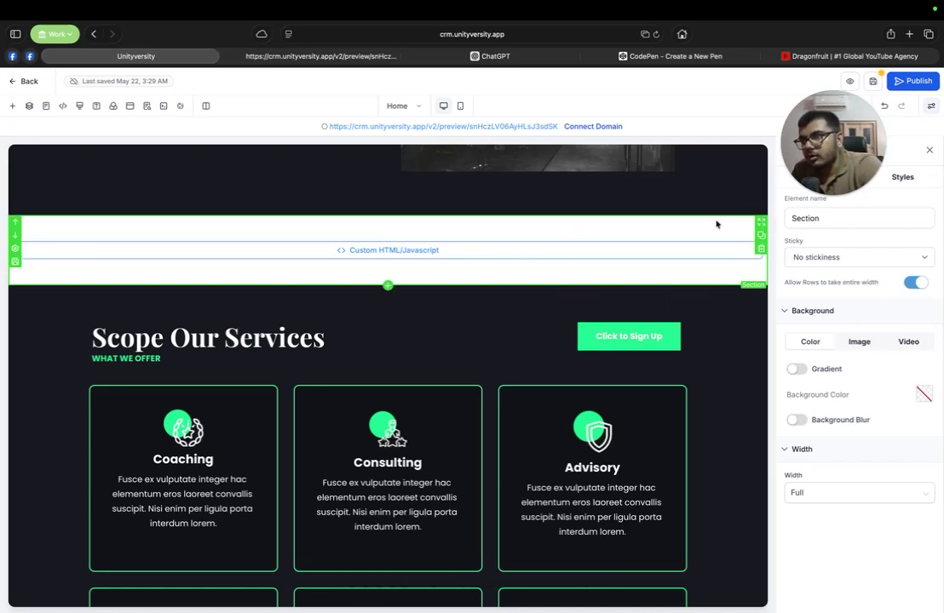
# Step: Reload the page preview and check how the scrolling product cards fill the page width
pyautogui.click(282, 55)
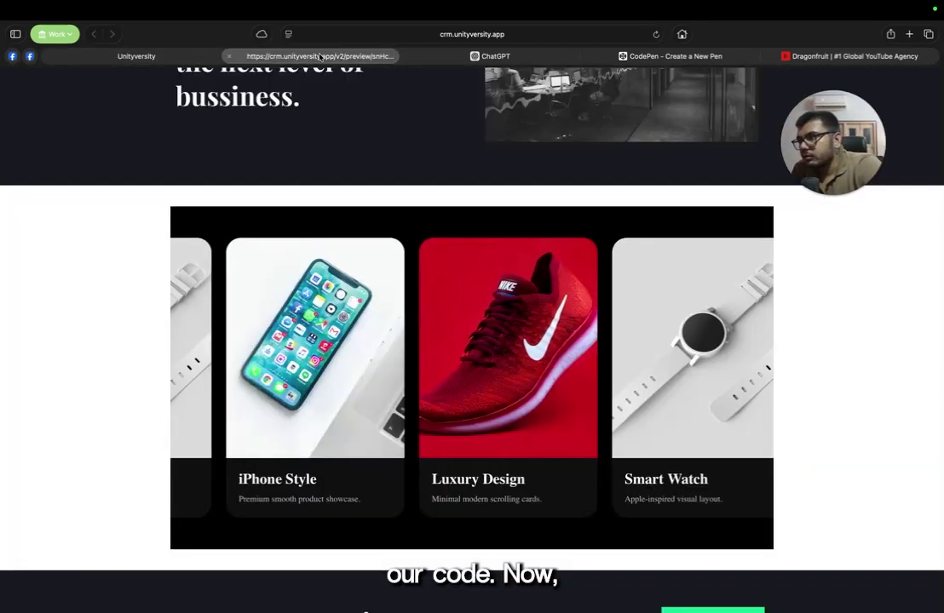
pyautogui.click(657, 36)
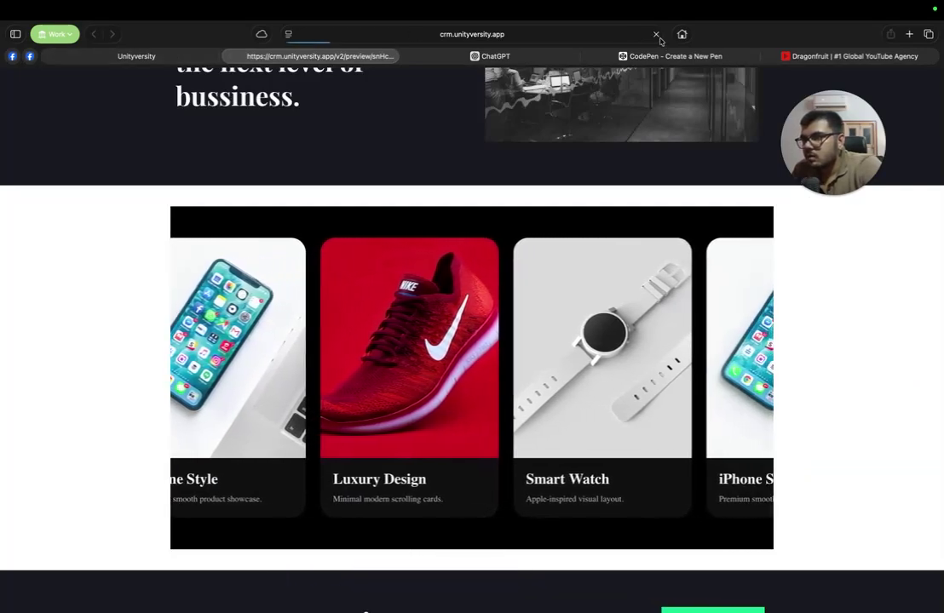
pyautogui.scroll(-2, 635, 213)
pyautogui.scroll(2, 628, 219)
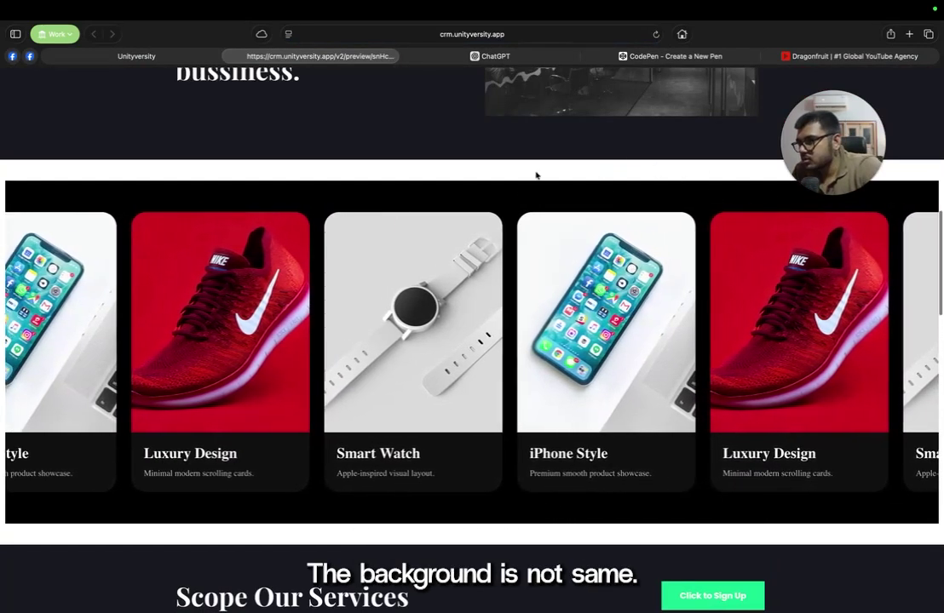
# Step: Back in the builder, set the product section's background color to #131418 and its row's background color to #191a1f
pyautogui.hotkey('ctrl', 'shift', 'Tab')
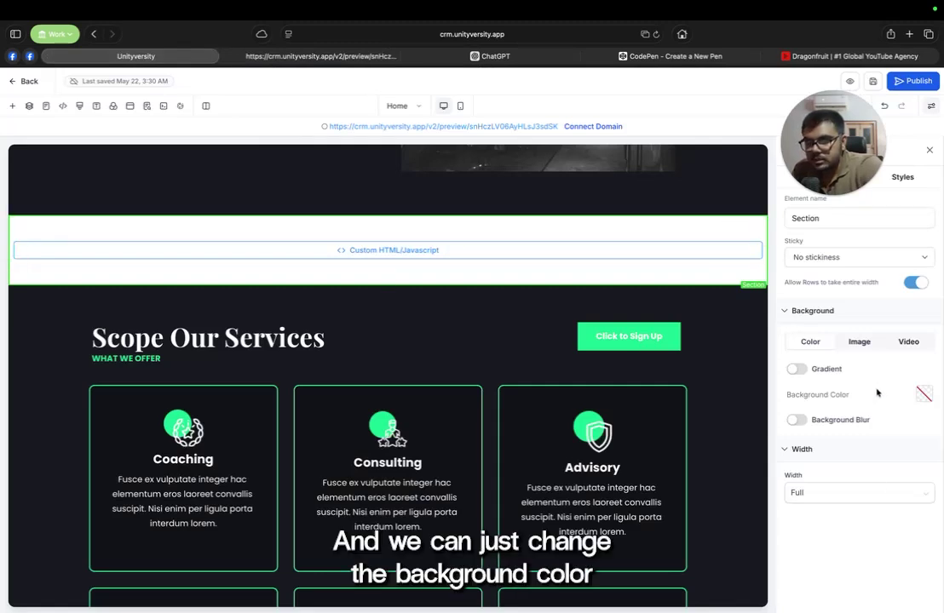
pyautogui.press('super+Tab')
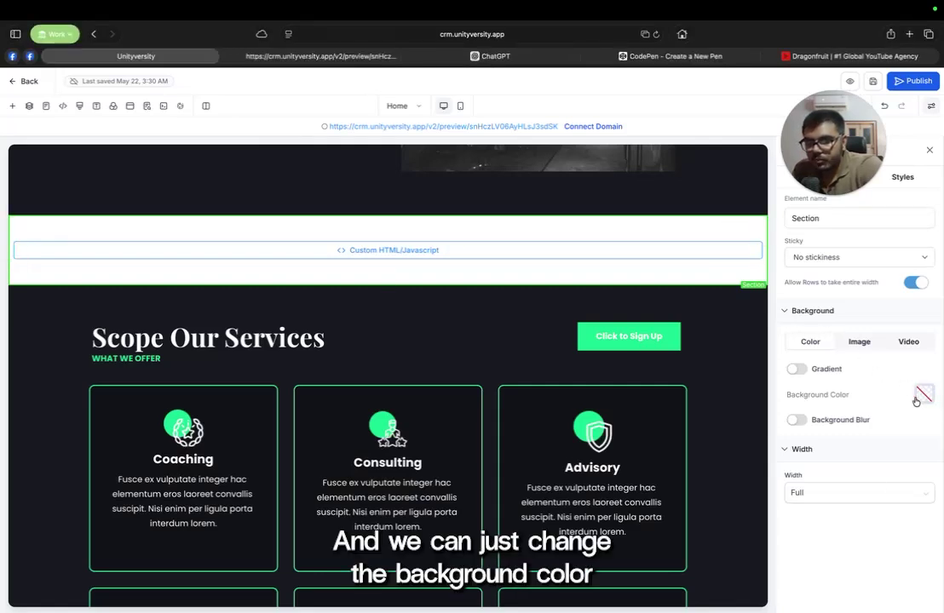
pyautogui.click(925, 394)
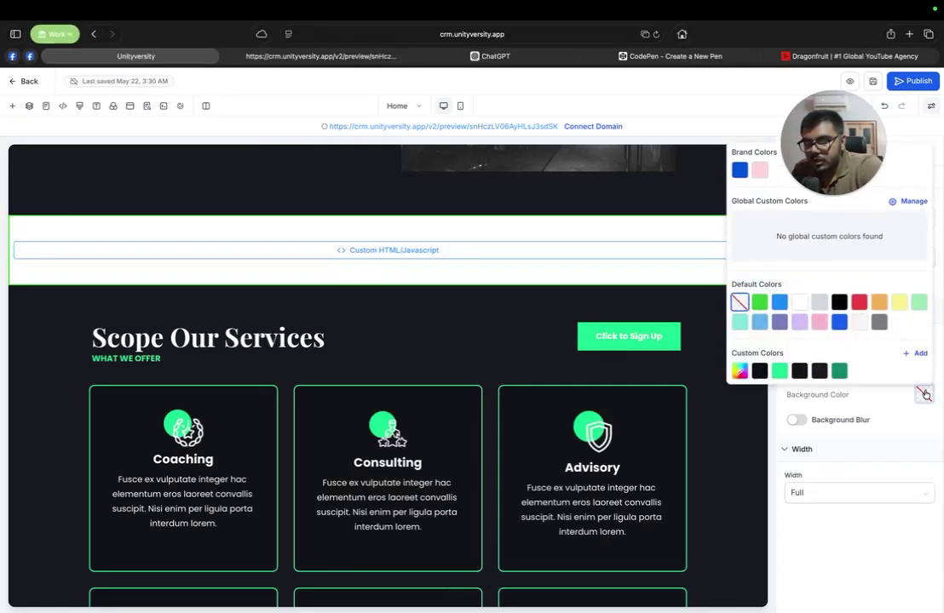
pyautogui.click(819, 372)
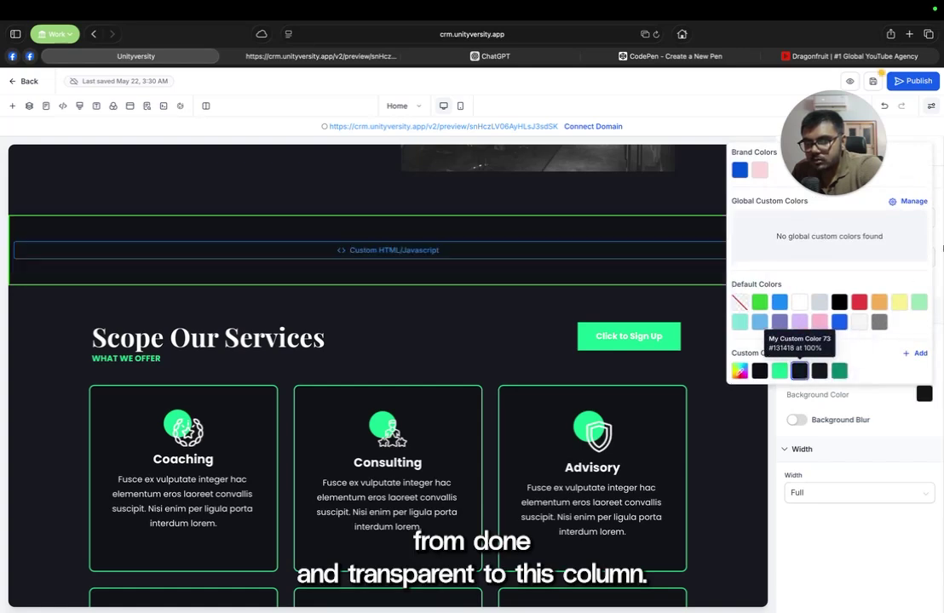
pyautogui.click(558, 271)
pyautogui.click(924, 435)
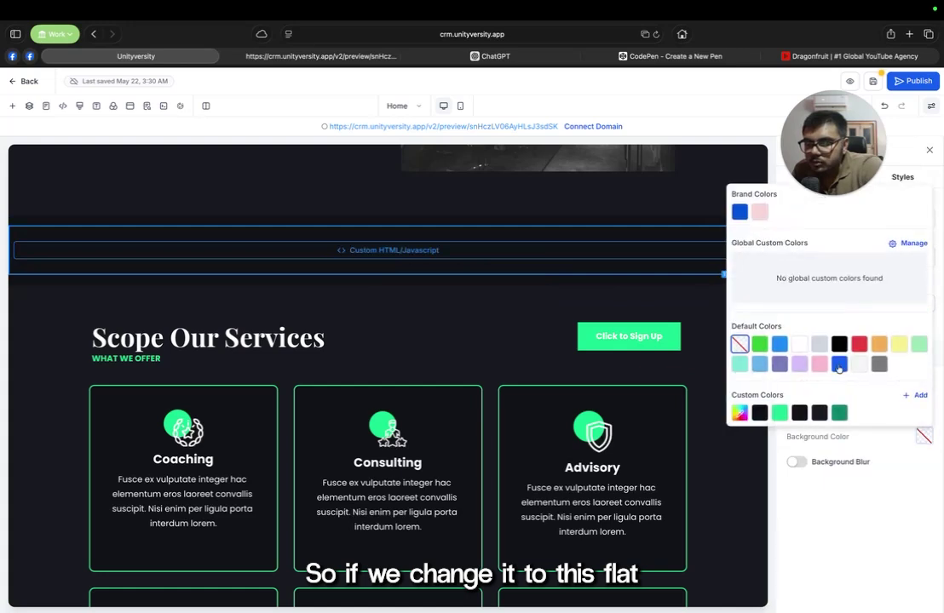
pyautogui.click(819, 412)
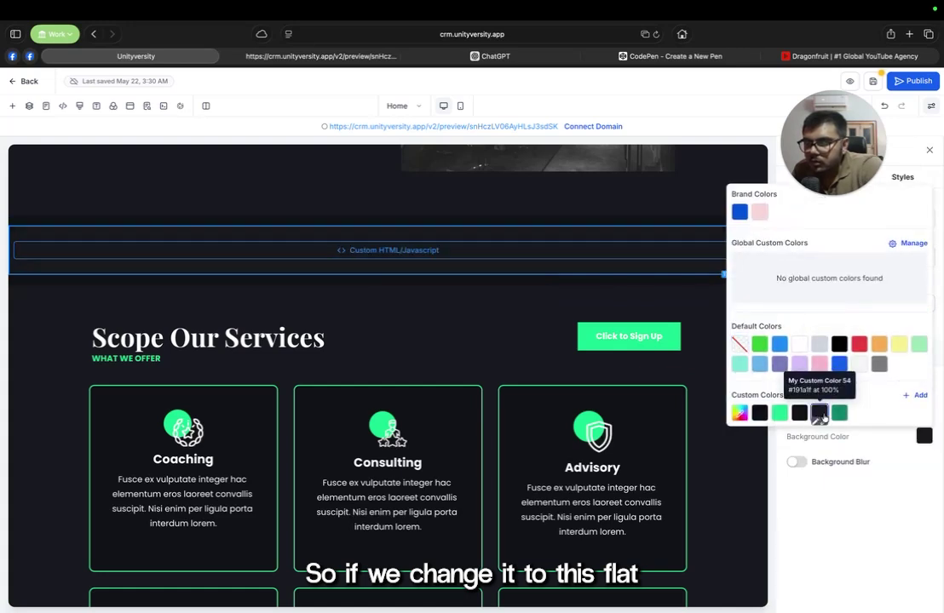
# Step: Compare with the Scope Our Services section, set the product section's background color to #191a1f, and save the page
pyautogui.click(533, 338)
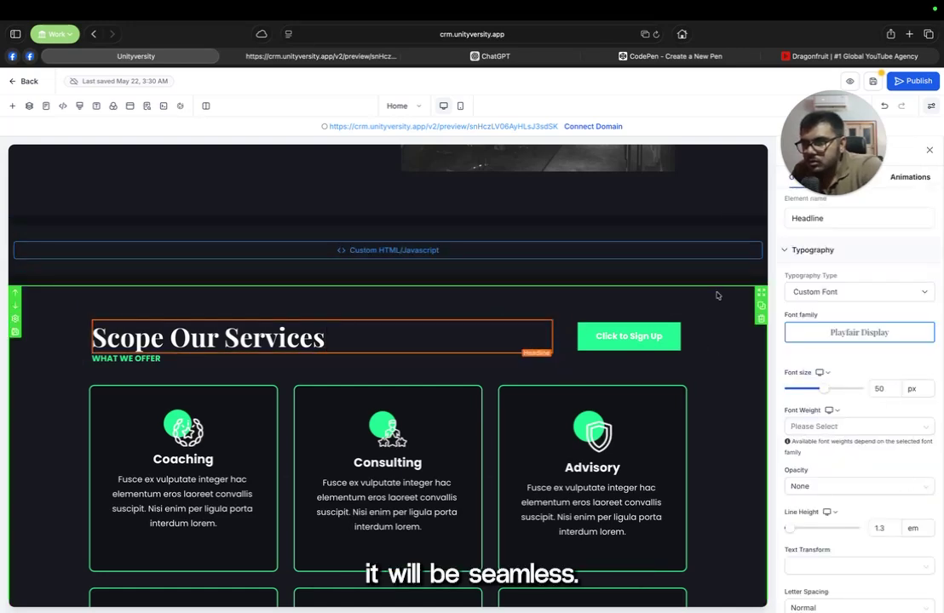
pyautogui.click(761, 481)
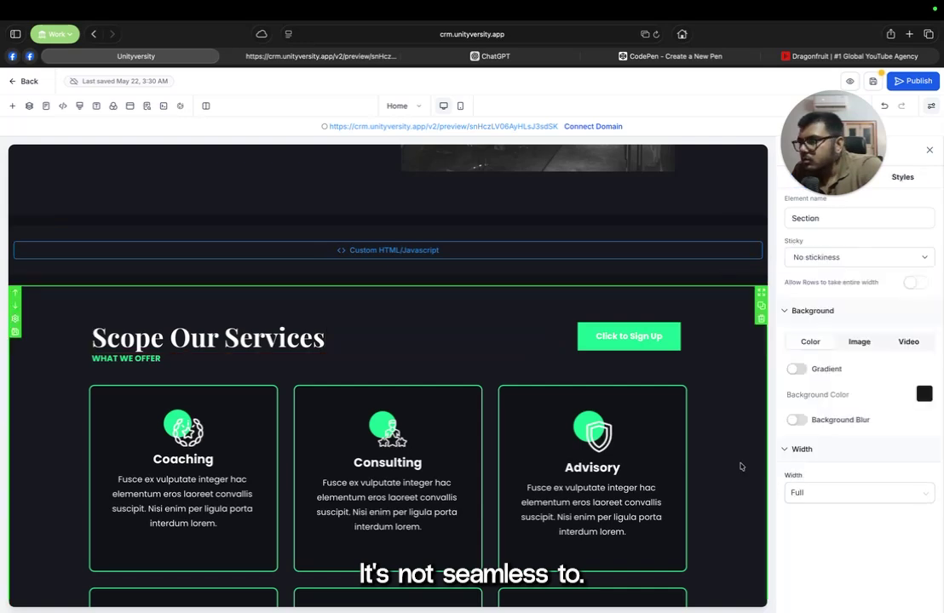
pyautogui.click(623, 279)
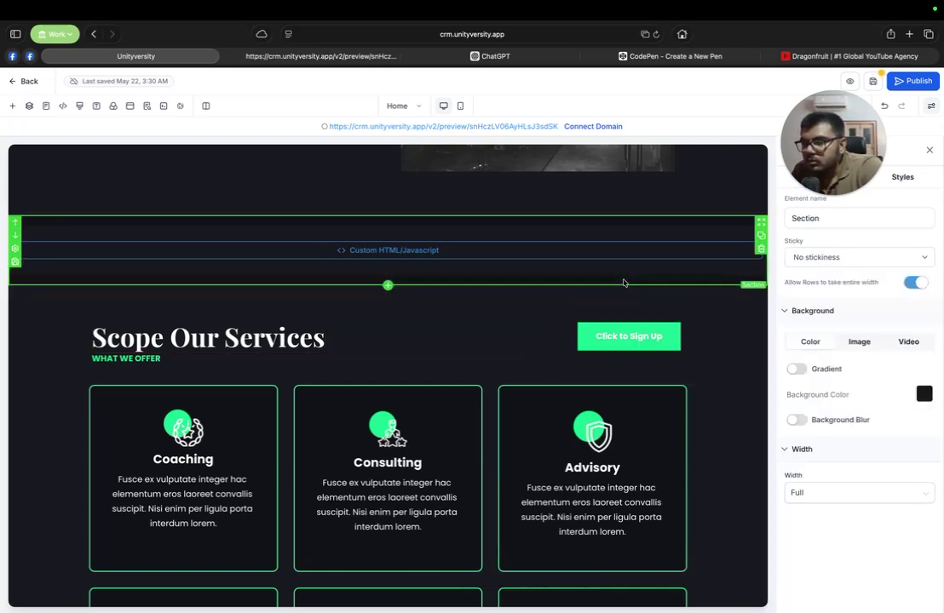
pyautogui.click(924, 393)
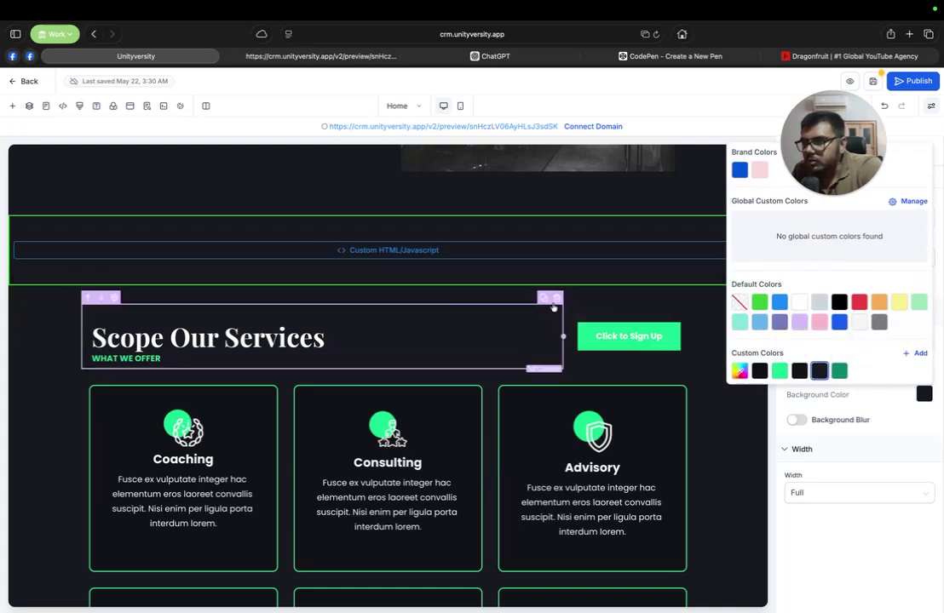
pyautogui.click(872, 83)
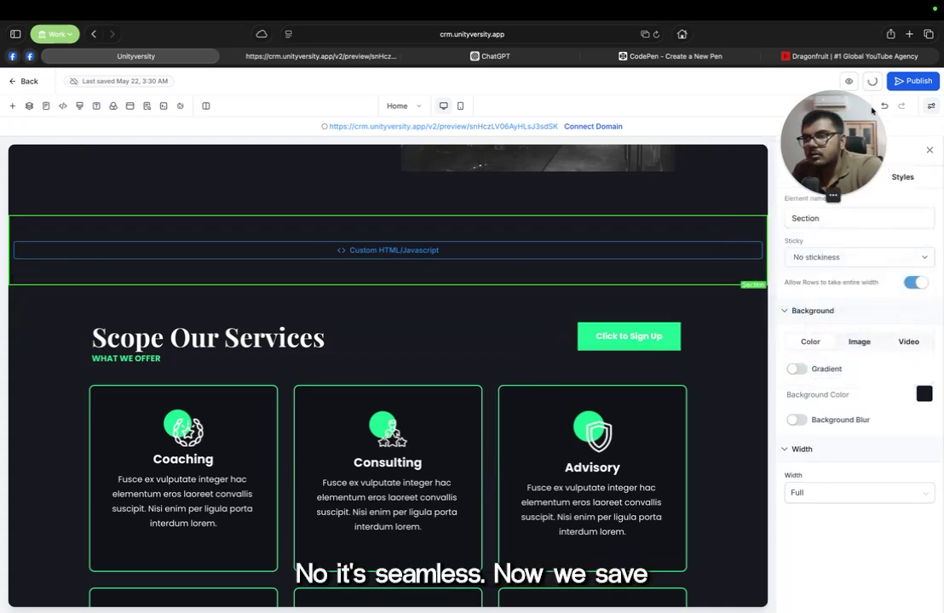
# Step: Open a fresh preview of the page and check the product cards' background against the neighboring sections
pyautogui.click(849, 81)
pyautogui.click(851, 83)
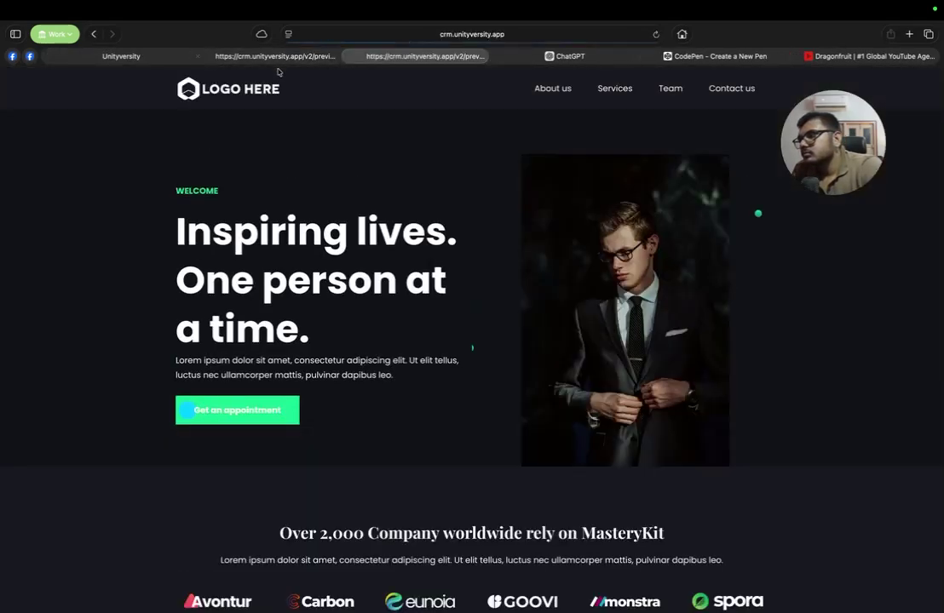
pyautogui.scroll(-6, 337, 237)
pyautogui.scroll(-2, 337, 237)
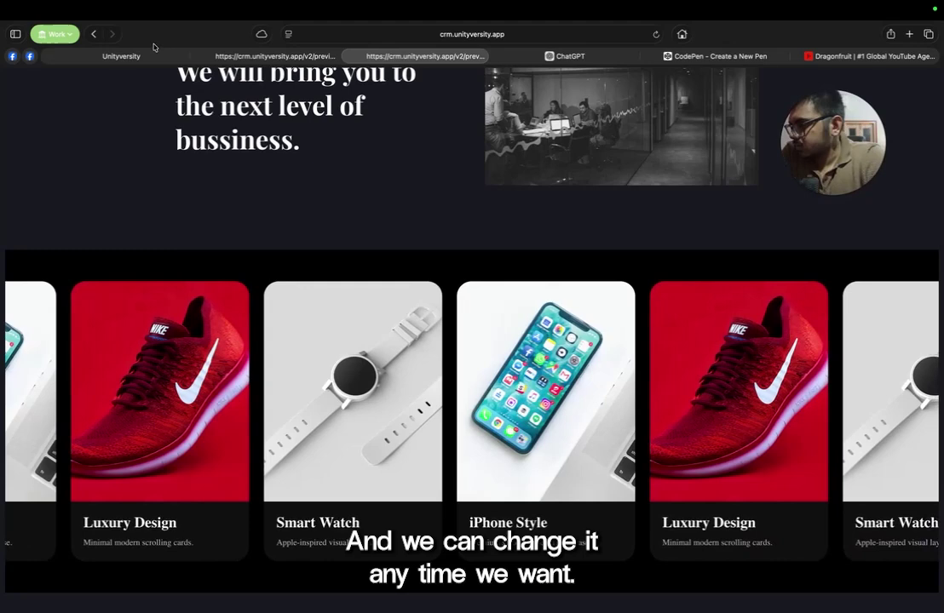
# Step: Look up the product section's background color code in the builder and scan the page's Custom CSS
pyautogui.click(152, 54)
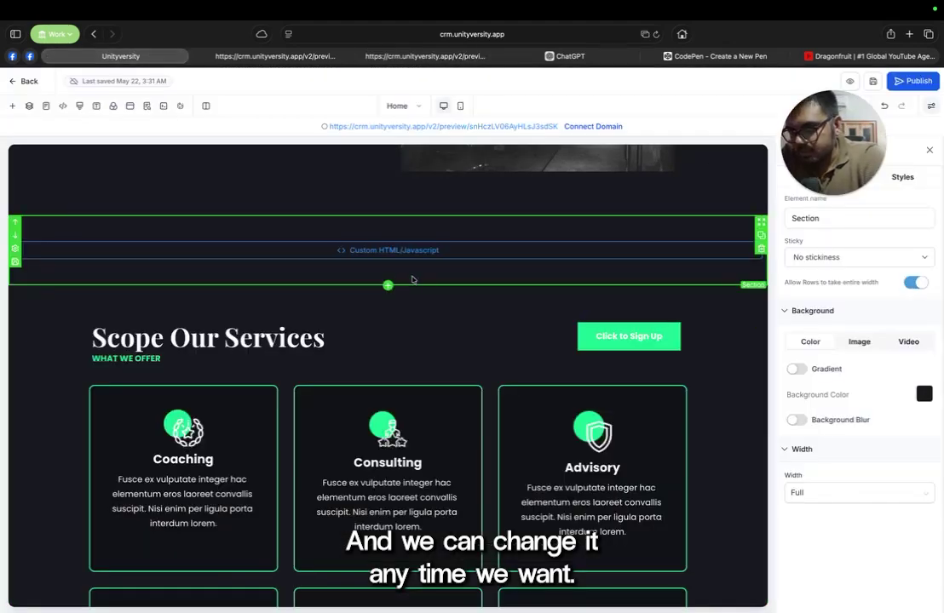
pyautogui.click(923, 394)
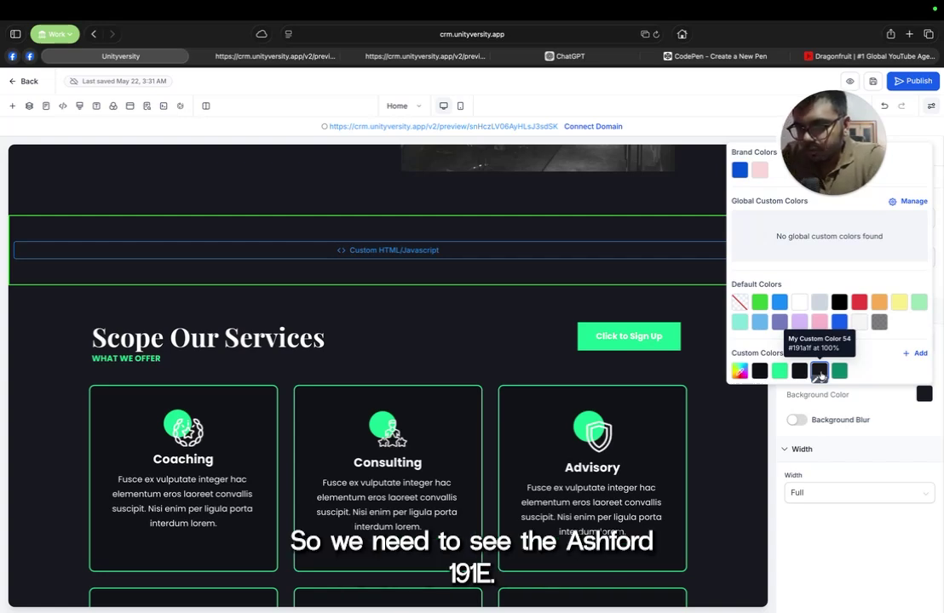
pyautogui.click(77, 106)
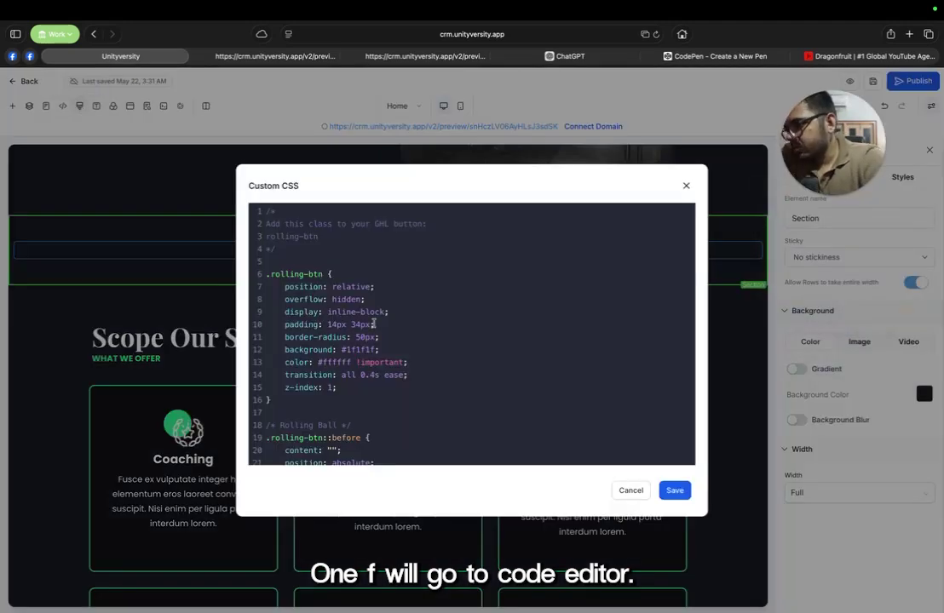
pyautogui.scroll(-15, 409, 350)
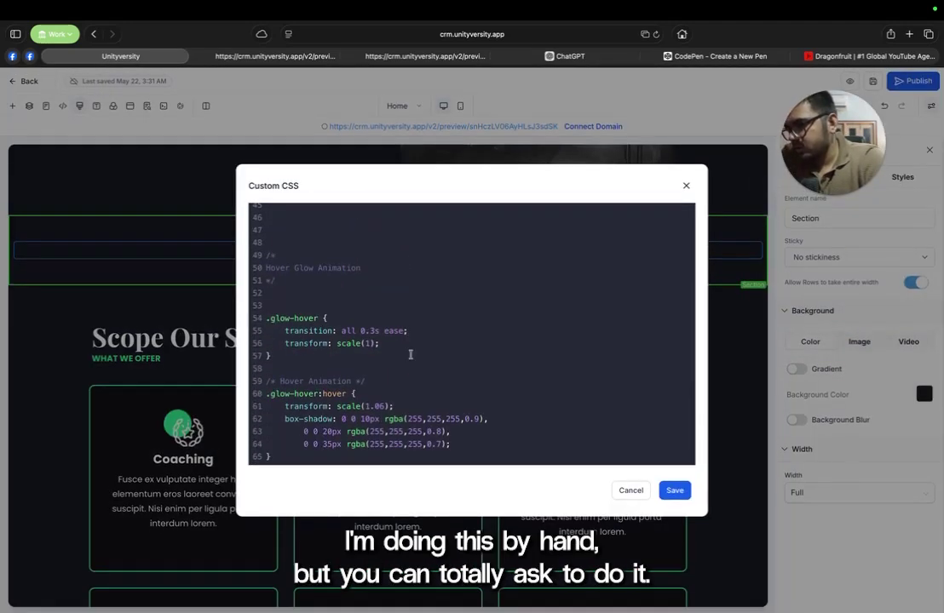
pyautogui.click(173, 291)
# Step: Open the product section's custom code and examine its hover, text, image and card styles for the background color
pyautogui.click(268, 257)
pyautogui.click(880, 255)
pyautogui.scroll(-8, 455, 364)
pyautogui.scroll(-20, 455, 364)
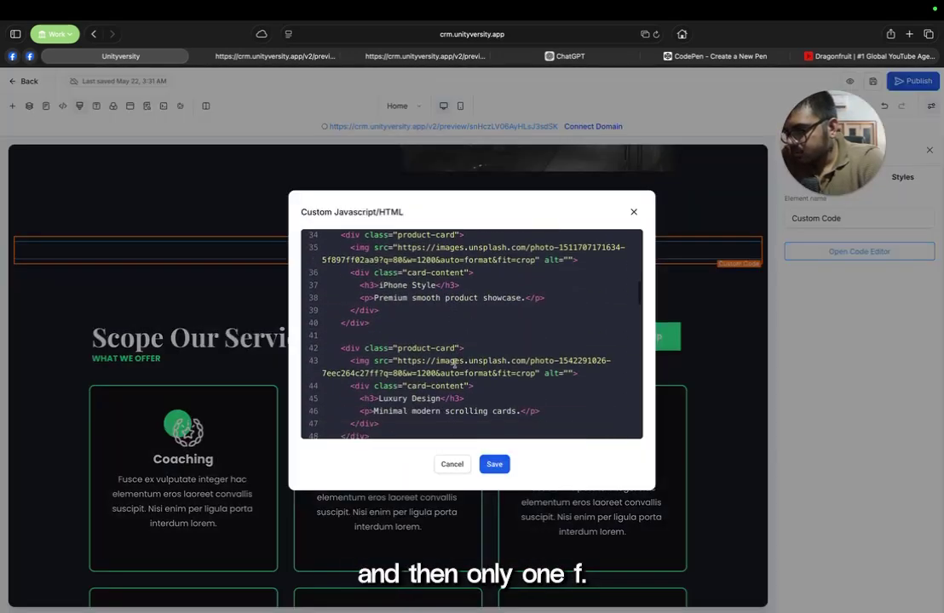
pyautogui.scroll(2, 455, 364)
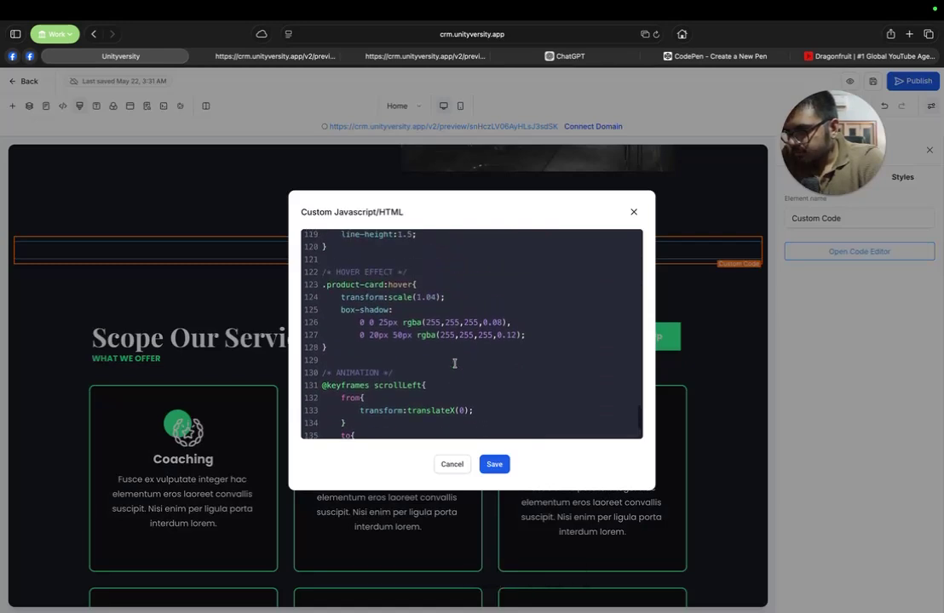
pyautogui.scroll(-5, 455, 363)
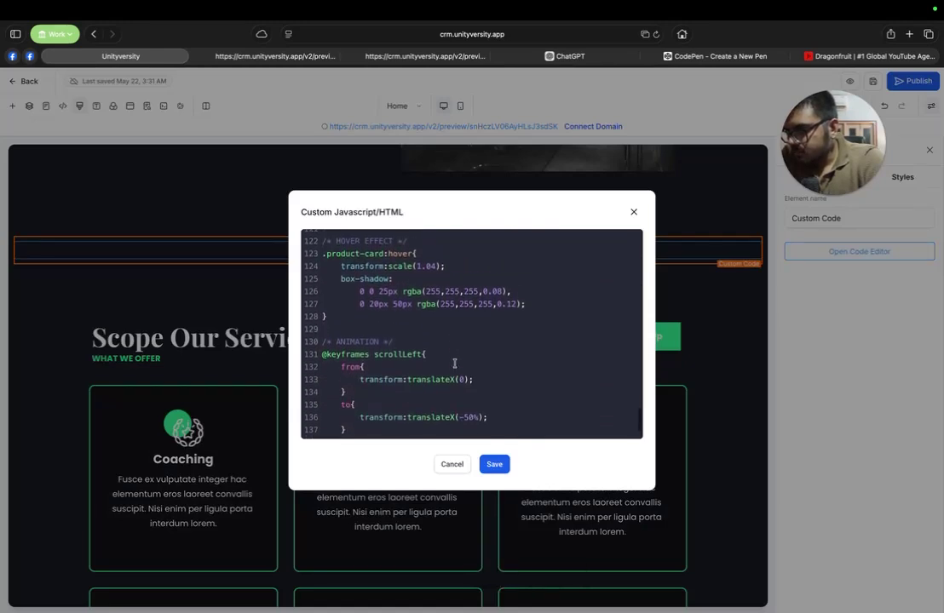
pyautogui.scroll(8, 455, 364)
pyautogui.scroll(2, 455, 364)
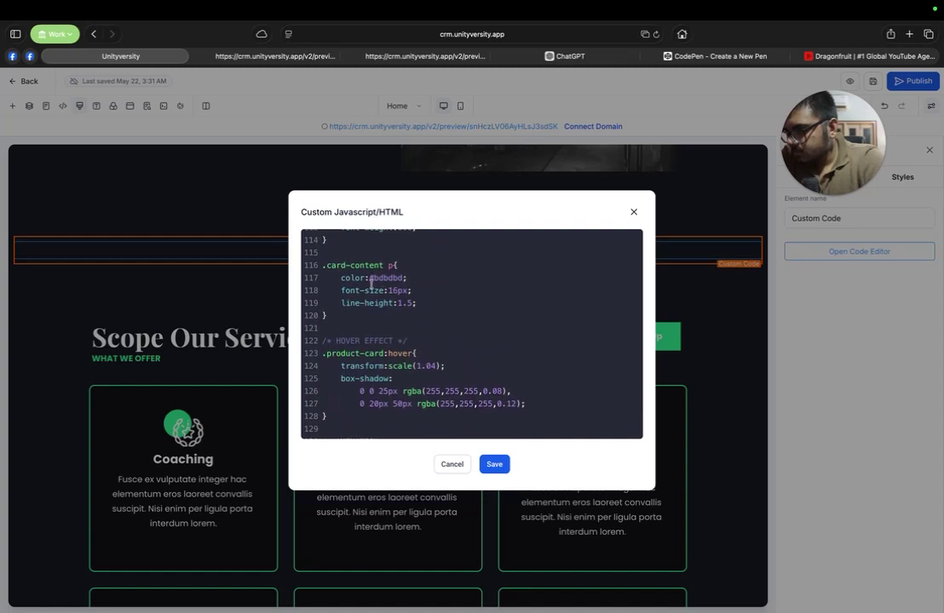
pyautogui.scroll(10, 371, 279)
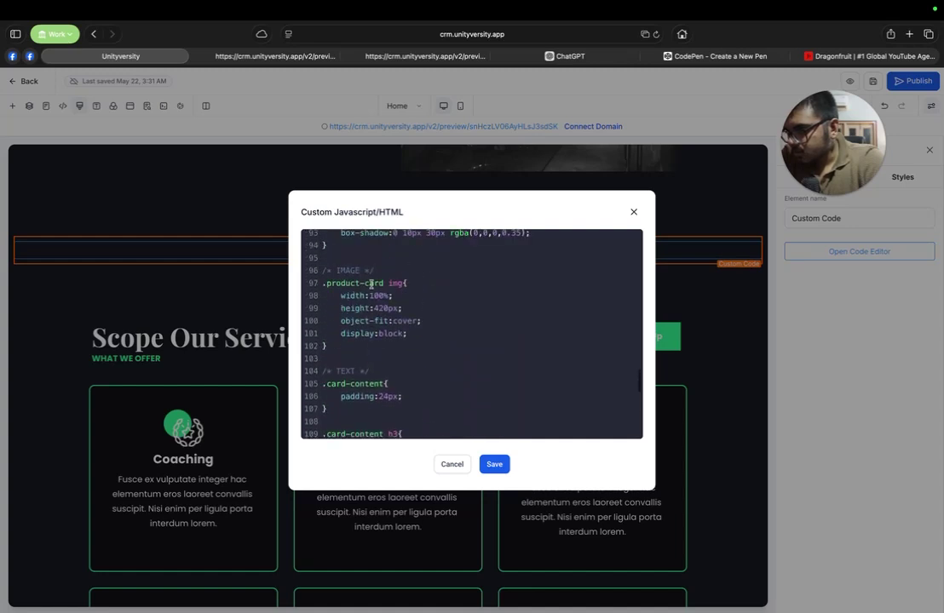
pyautogui.scroll(2, 370, 283)
pyautogui.scroll(-5, 375, 316)
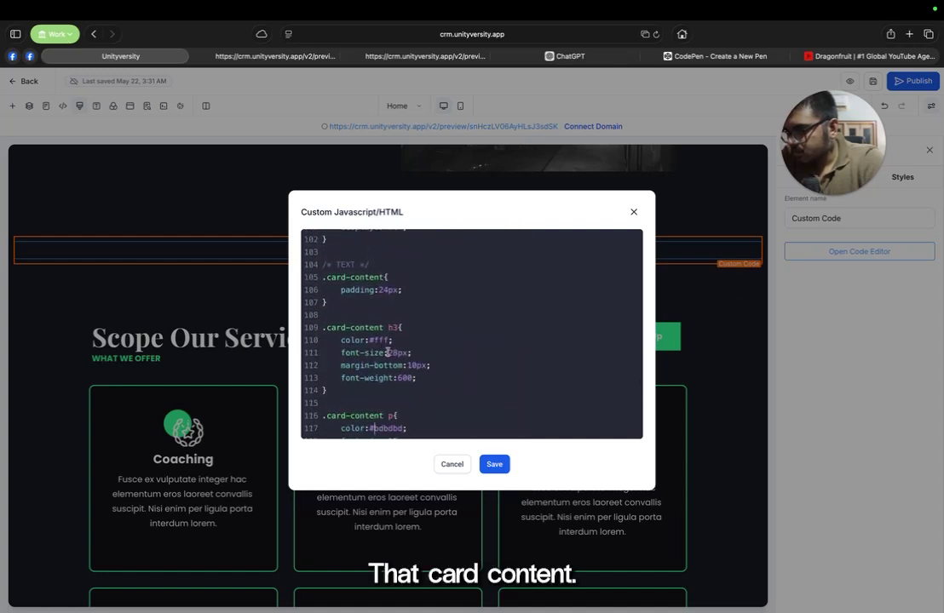
pyautogui.moveTo(370, 342); pyautogui.dragTo(392, 342)
pyautogui.scroll(5, 385, 341)
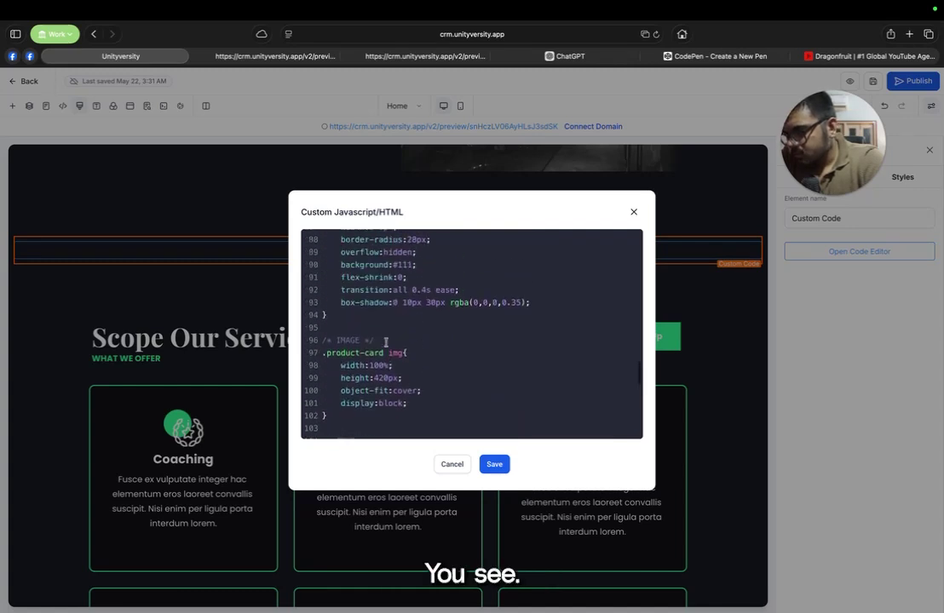
pyautogui.scroll(1, 435, 347)
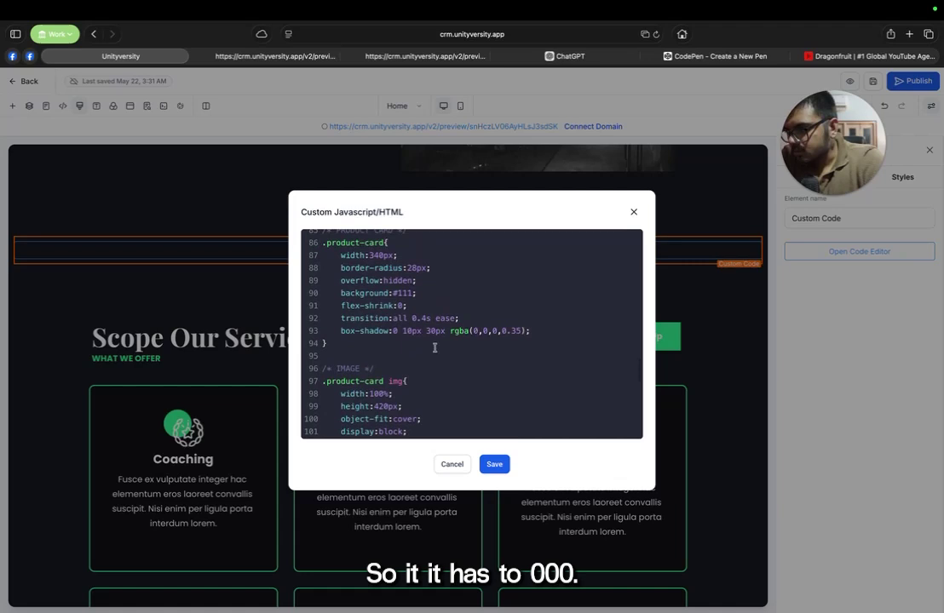
# Step: Set the background of .product-scroll-section to #191a1f in the custom code, then save the code and the page
pyautogui.scroll(9, 449, 344)
pyautogui.moveTo(414, 381); pyautogui.dragTo(394, 380)
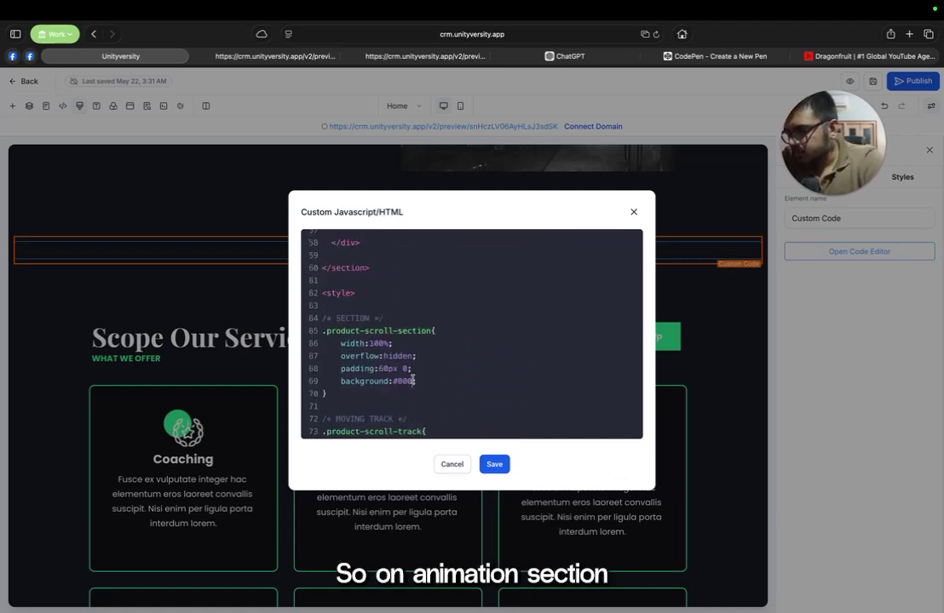
pyautogui.press('BackSpace')
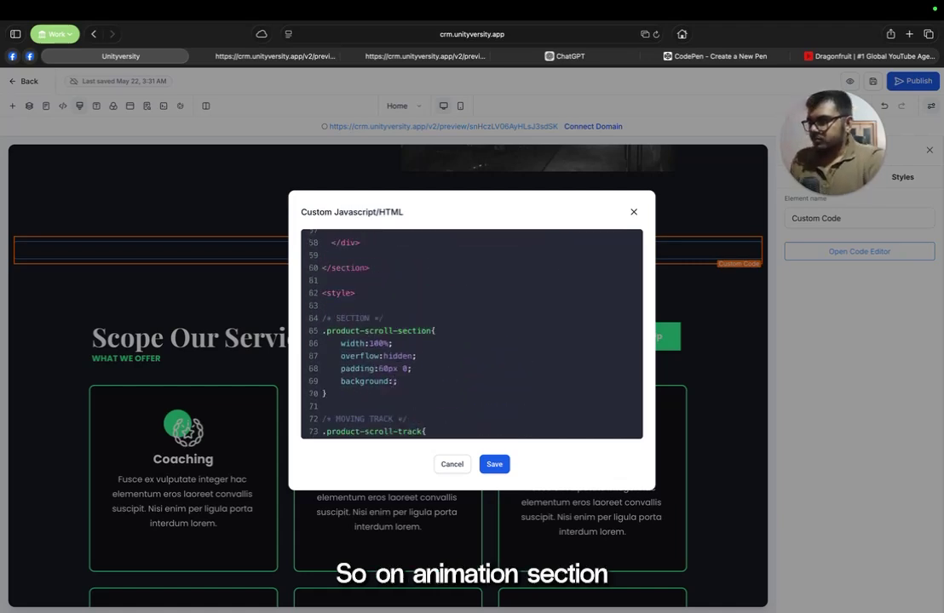
pyautogui.write('#191')
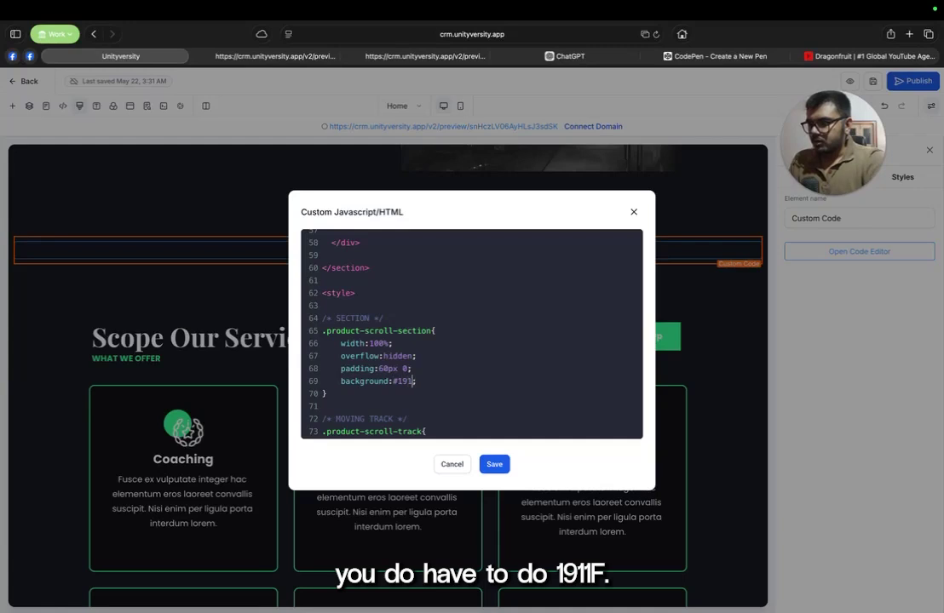
pyautogui.write('a1f')
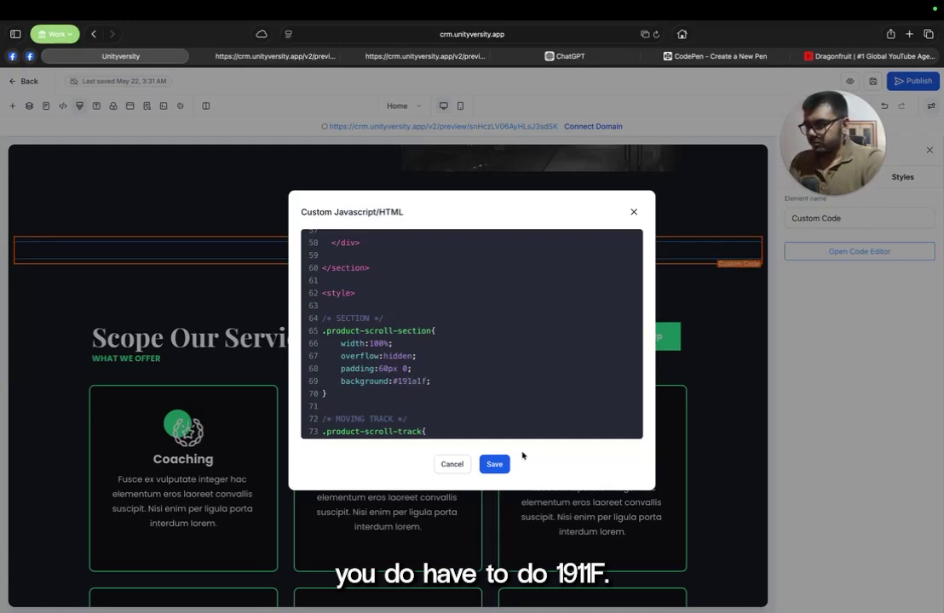
pyautogui.click(501, 465)
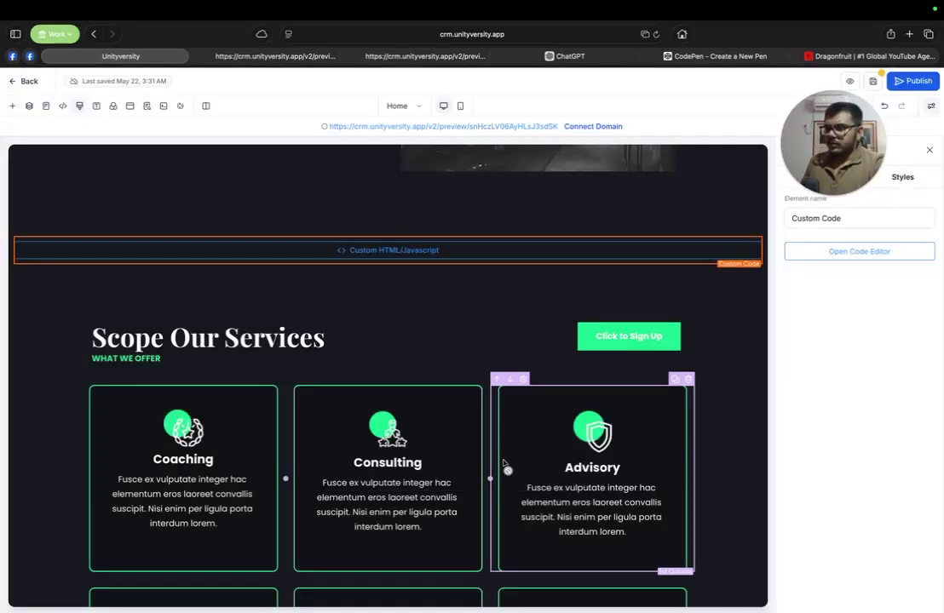
pyautogui.click(872, 82)
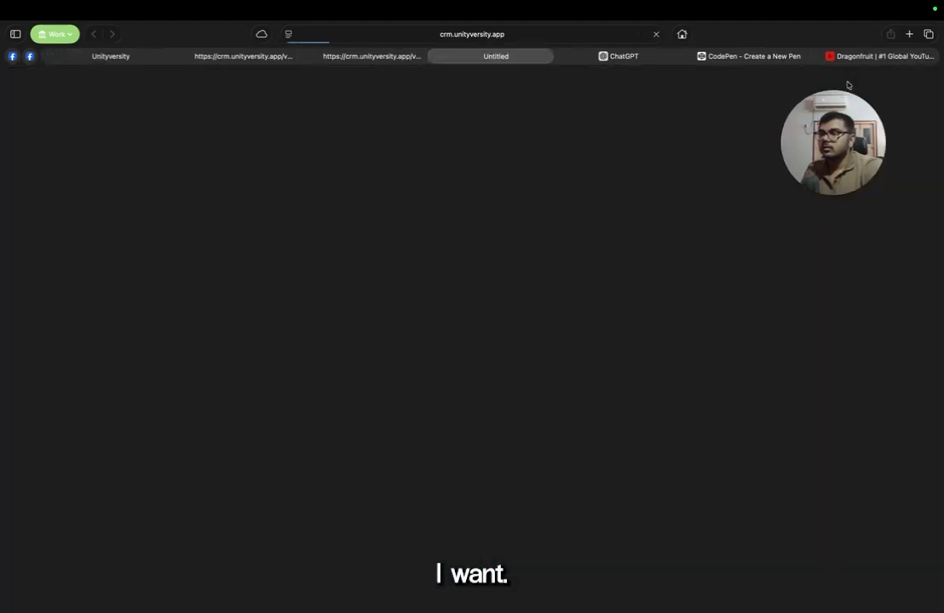
# Step: Check in the new page preview how the animated product section's background blends with the sections above and below it
pyautogui.scroll(-5, 623, 264)
pyautogui.scroll(-5, 623, 264)
pyautogui.scroll(1, 583, 273)
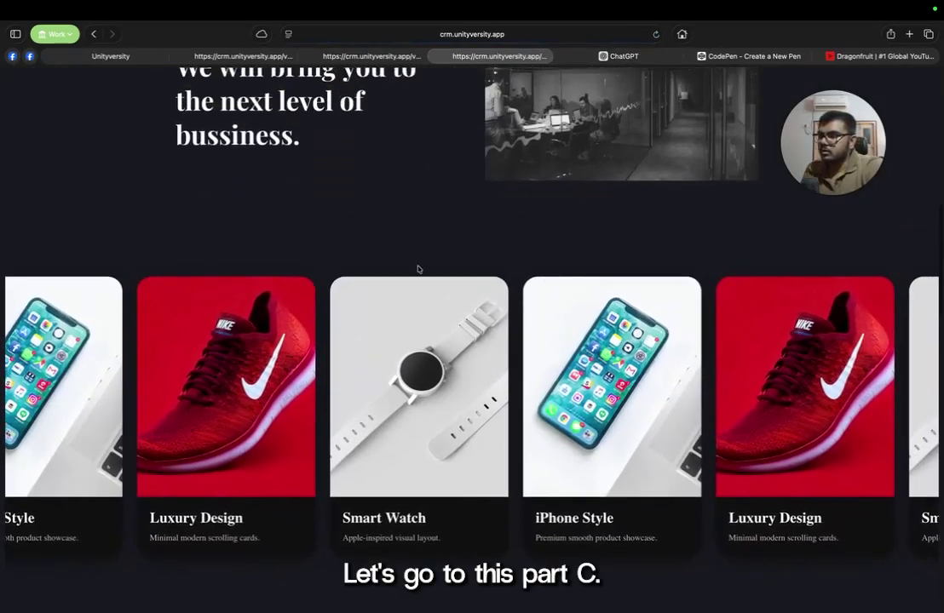
pyautogui.scroll(-1, 445, 349)
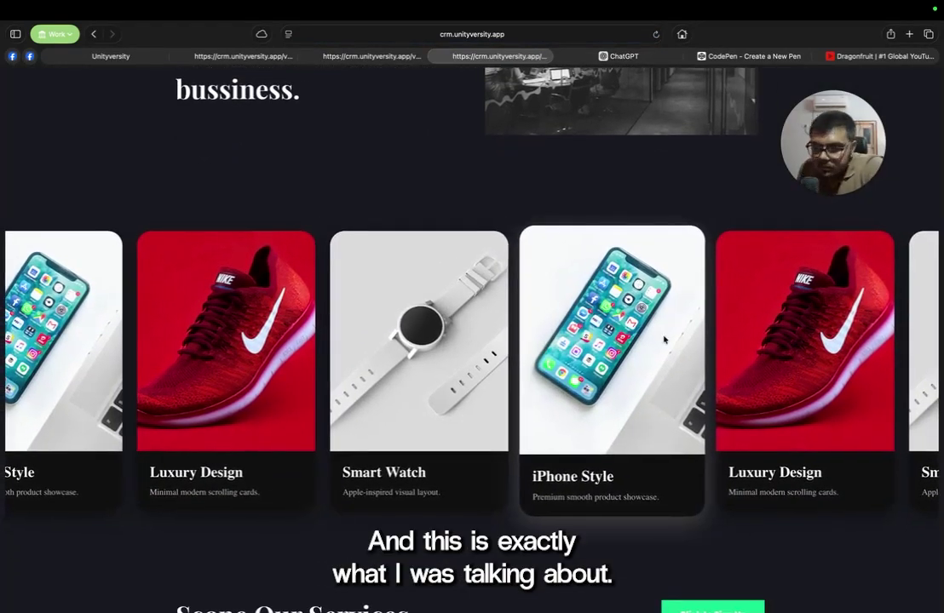
pyautogui.scroll(5, 664, 339)
pyautogui.scroll(-5, 534, 375)
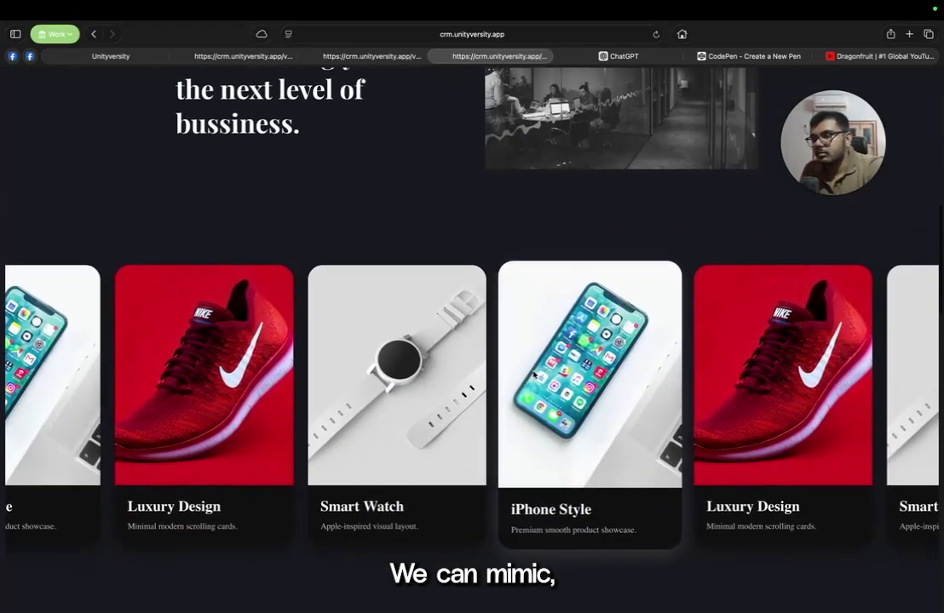